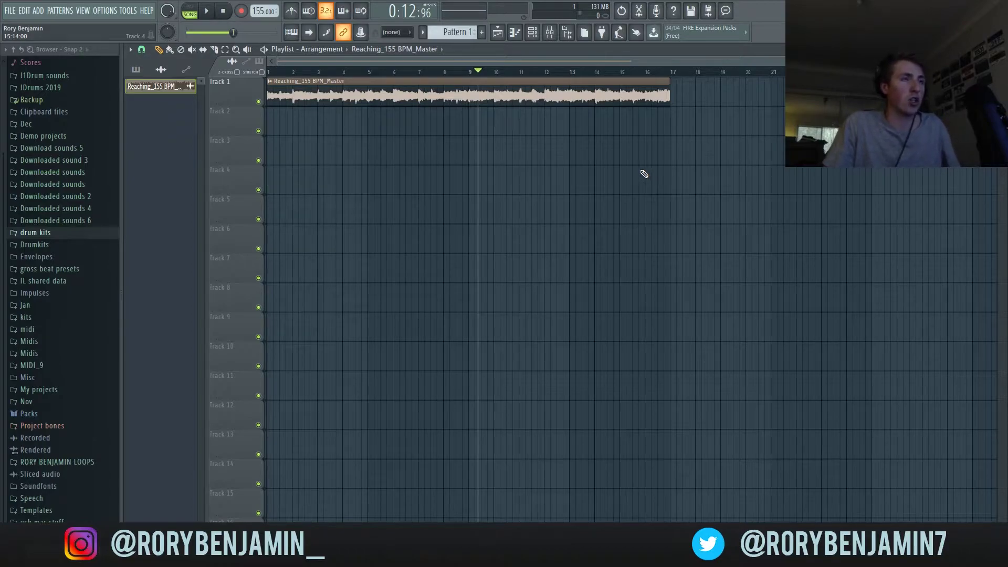
Load the 808 (Metro) sample from the 1!hunchojack folder into a new channel and open it in the piano roll.
scroll(624, 168, "down", 1)
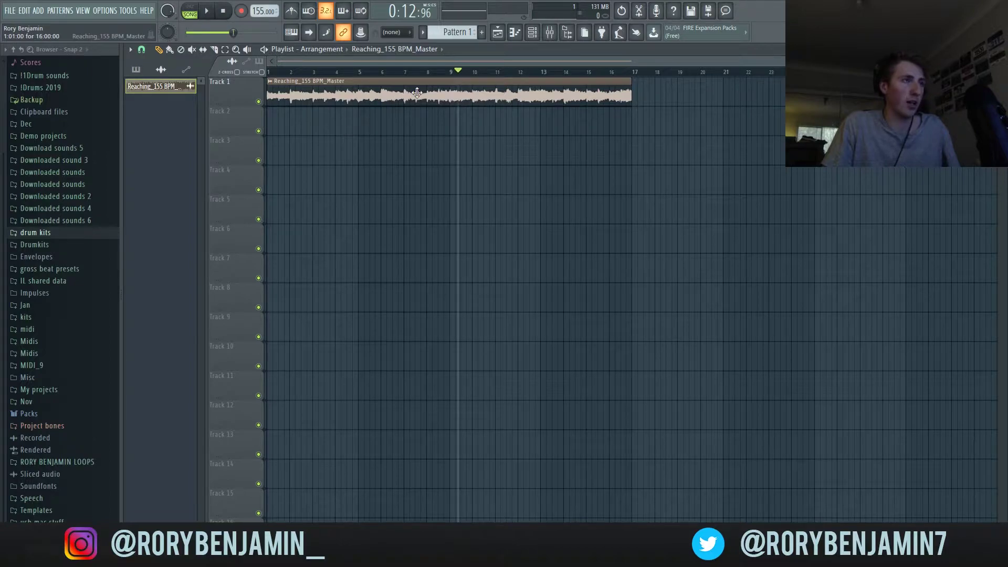
left_click(532, 32)
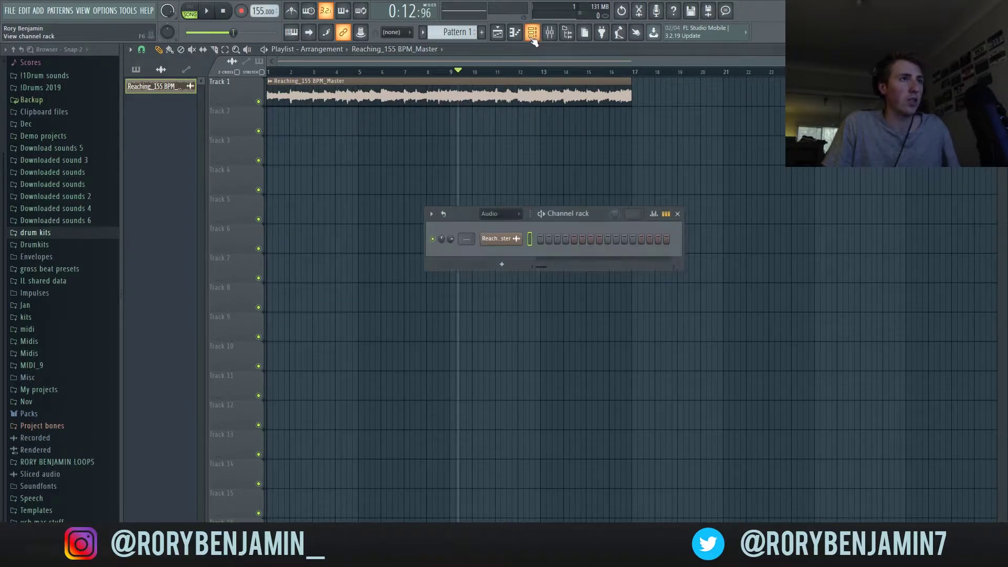
scroll(84, 238, "up", 3)
left_click(52, 245)
left_click(48, 257)
left_click_drag(50, 268, 493, 254)
right_click(501, 254)
left_click(544, 254)
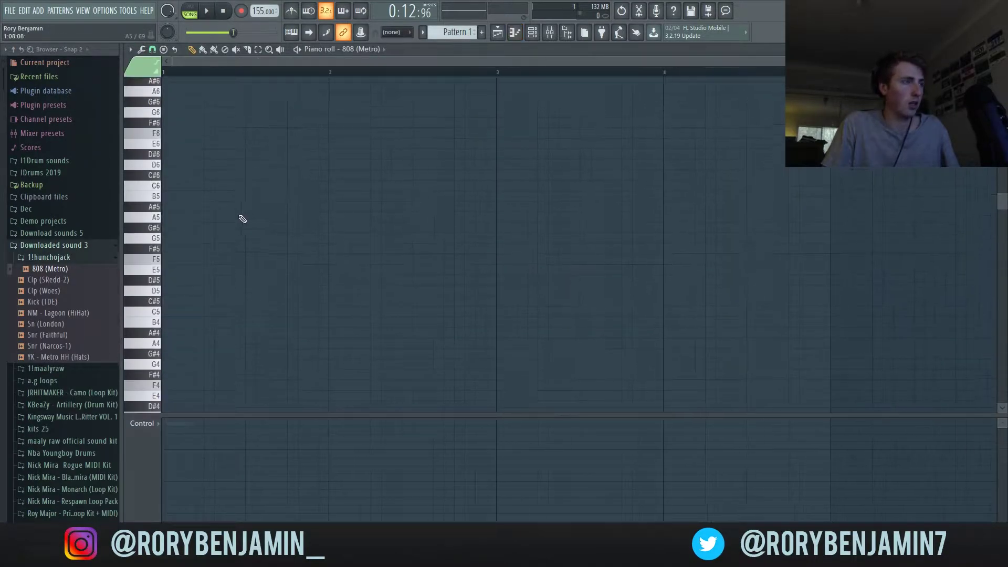
Write an eight-bar 808 bassline using A5, E5, F#5 and D5 notes and place Pattern 1 twice on Track 2 under the loop.
left_click(167, 140)
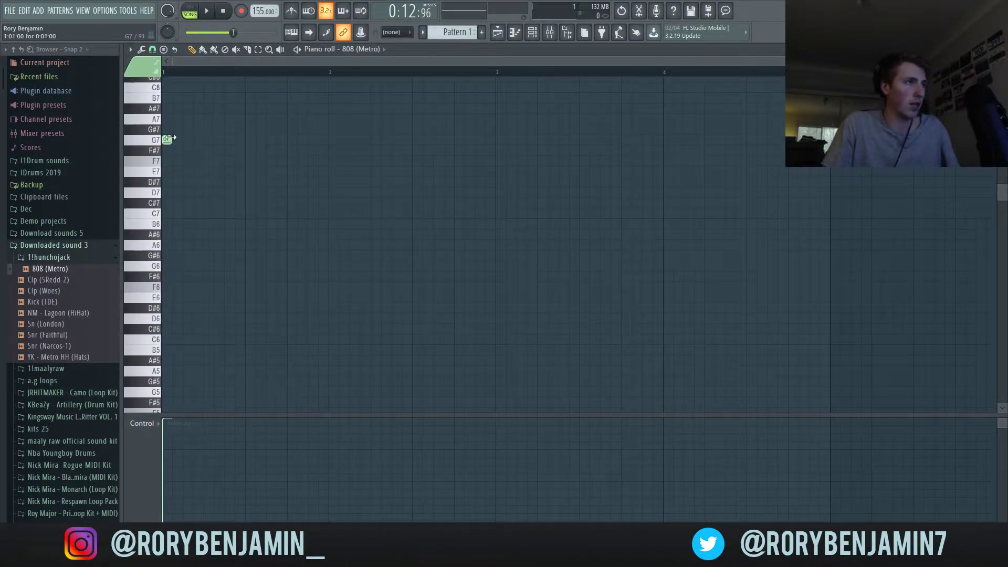
left_click_drag(169, 138, 302, 164)
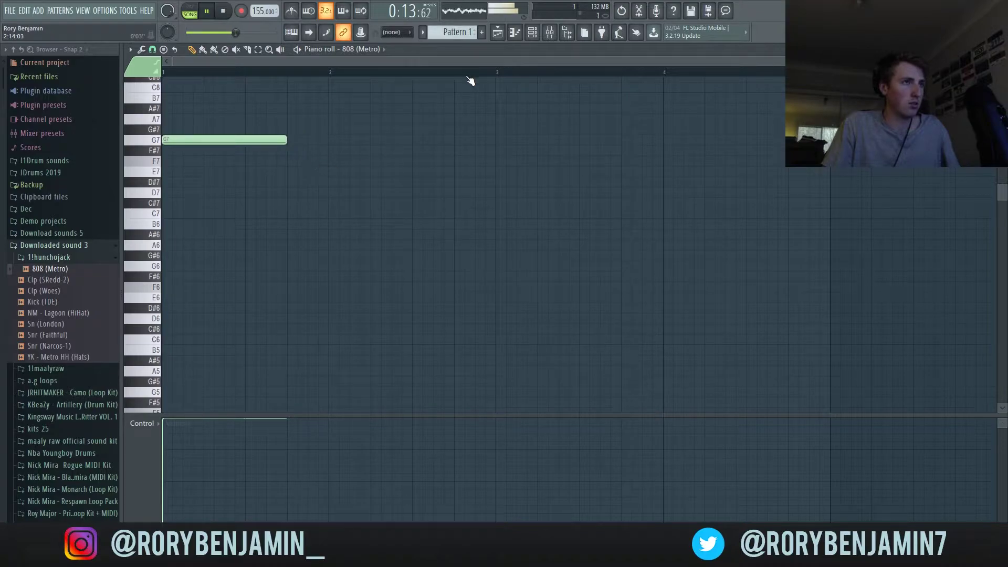
left_click(497, 34)
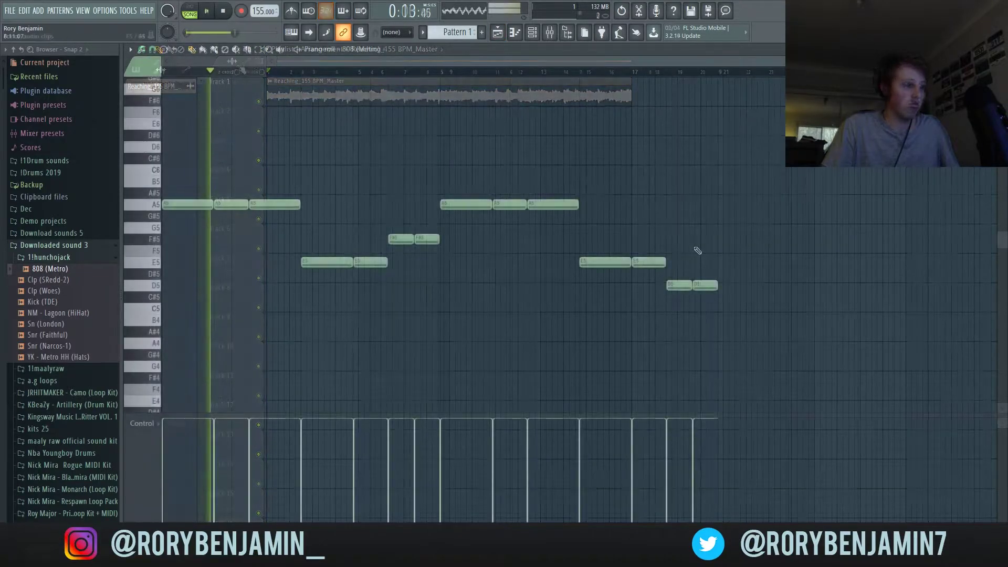
key("F6")
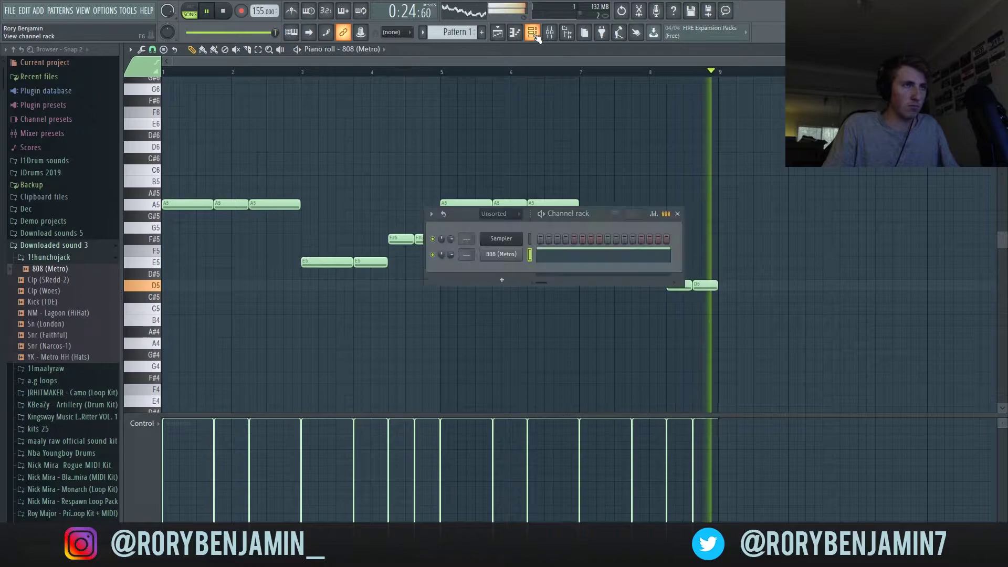
key("F6")
key("F6")
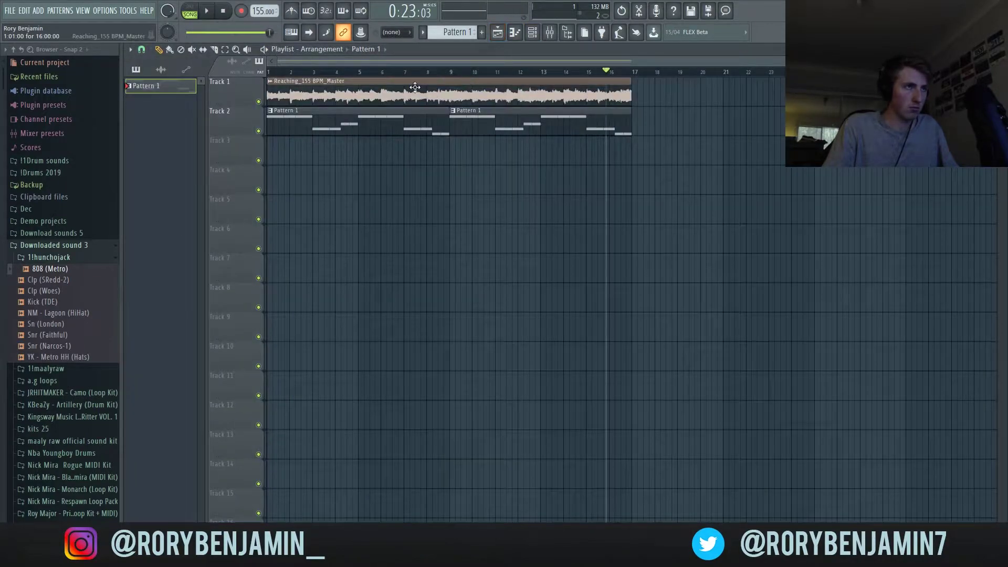
Route the Reaching_155 BPM_Master clip to mixer insert 4 and cut its low end with Fruity parametric EQ 2.
double_click(416, 88)
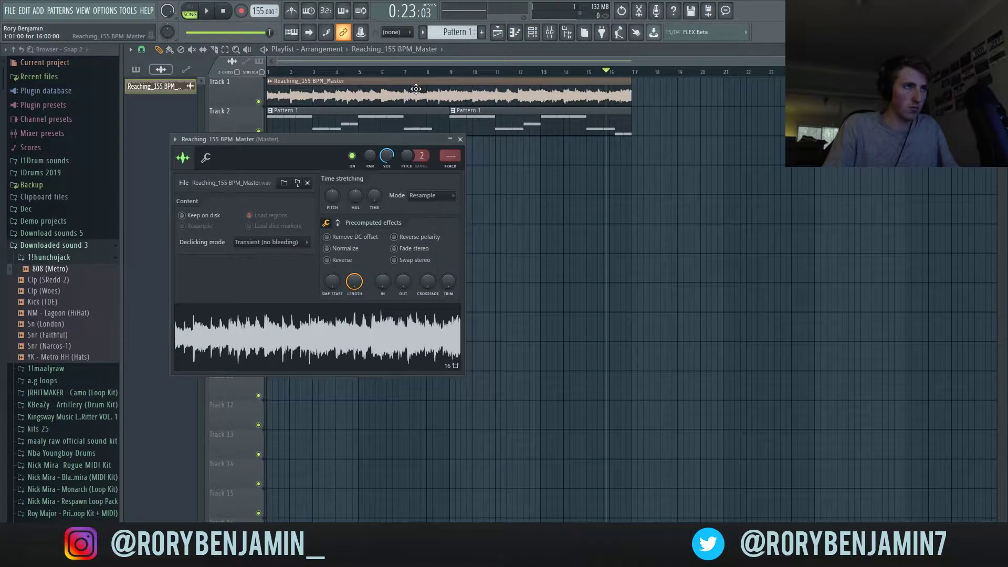
left_click(460, 140)
left_click(550, 32)
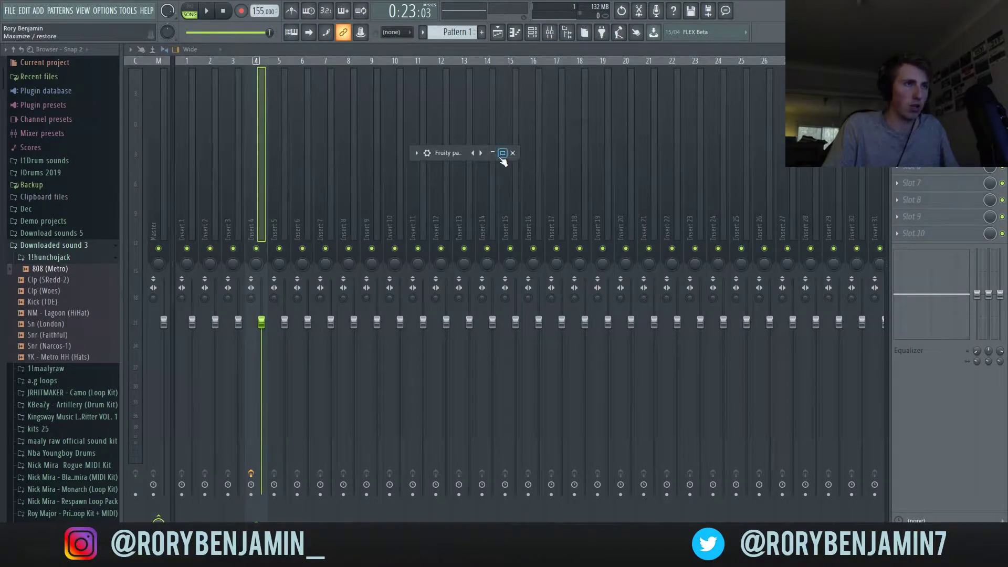
left_click(502, 153)
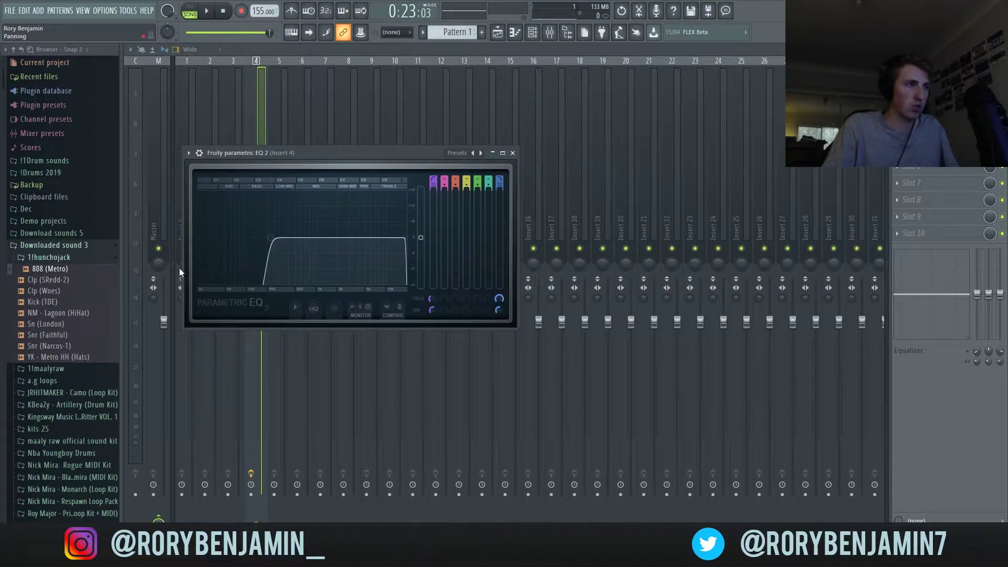
left_click(532, 35)
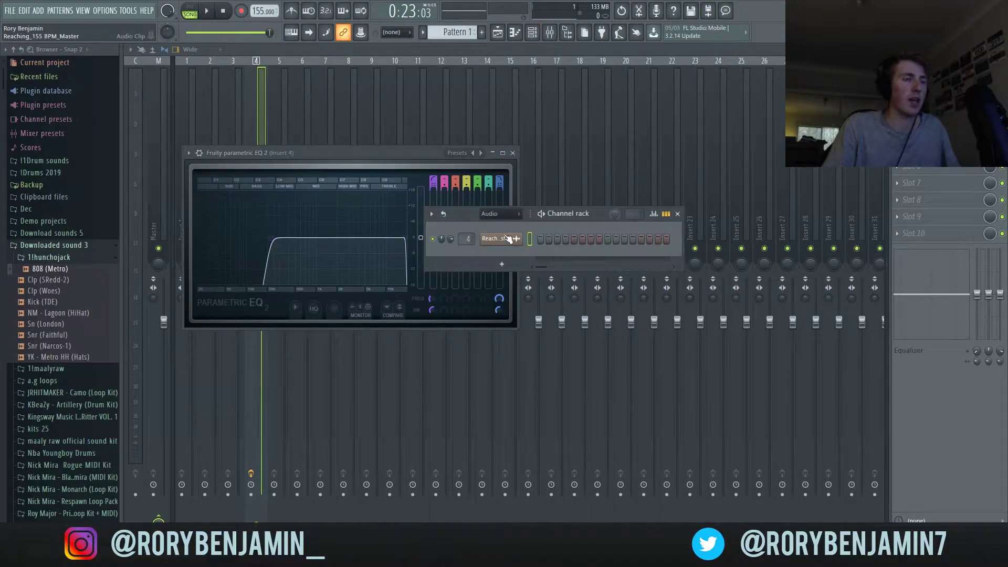
Audition clap samples and add PBS - (CLAP) from the drum kit's Claps folder to the unsorted channels.
scroll(509, 218, "up", 1)
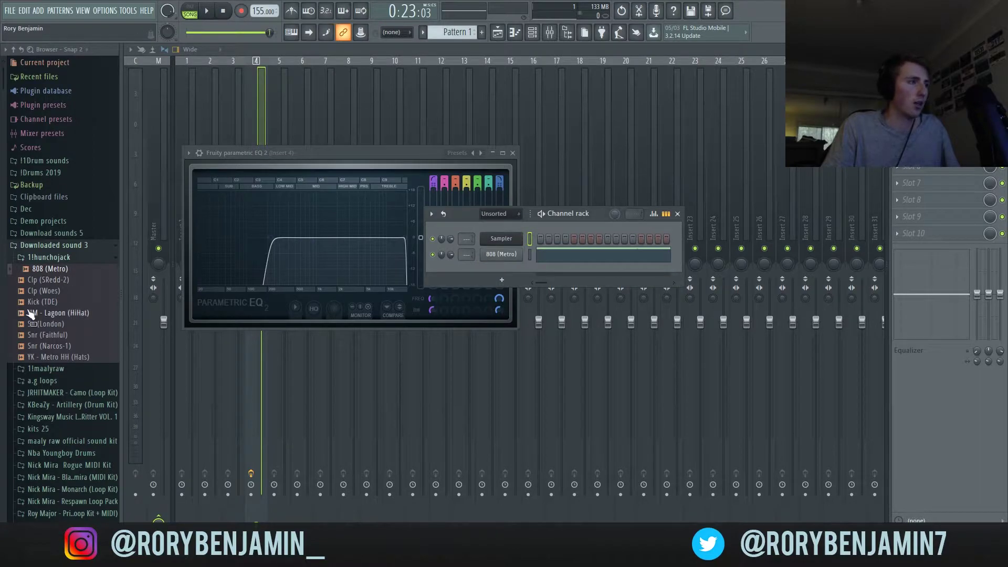
left_click(42, 290)
left_click(43, 281)
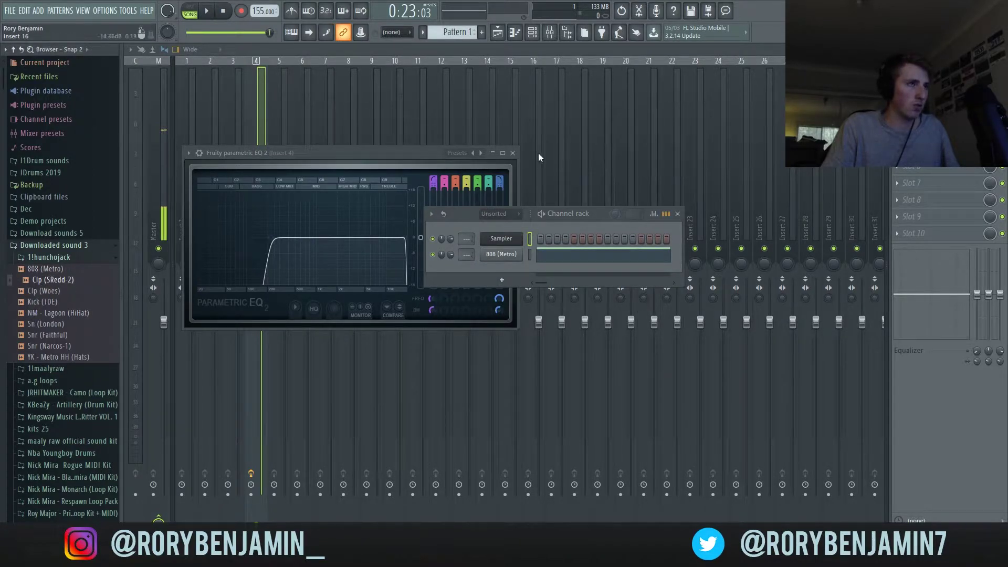
left_click(263, 219)
left_click(56, 248)
scroll(71, 252, "down", 3)
left_click(43, 225)
left_click(43, 272)
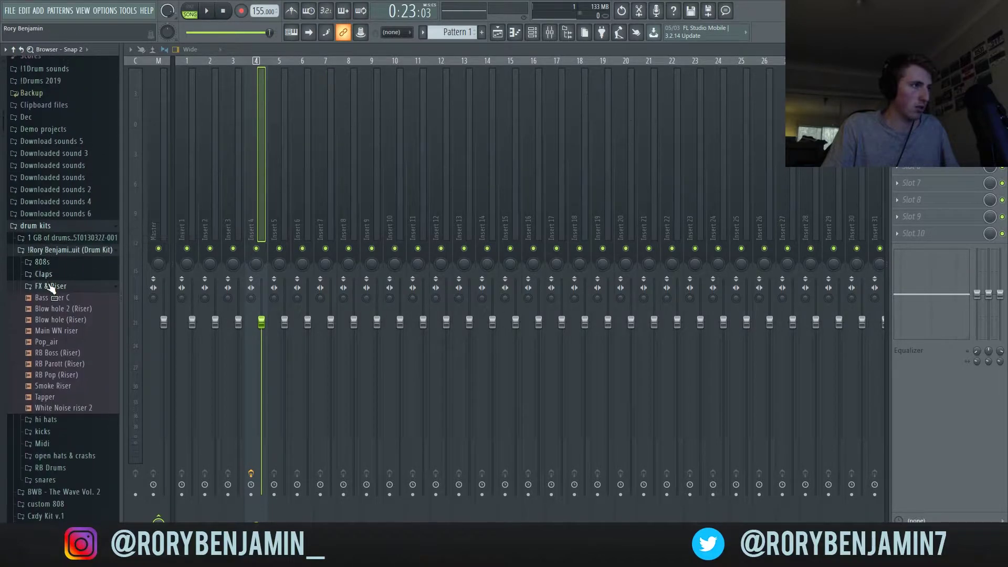
Place a C5 clap note on the third beat of bar 1 and repeat it in every bar through bar 8.
key("F7")
left_click_drag(290, 238, 320, 239)
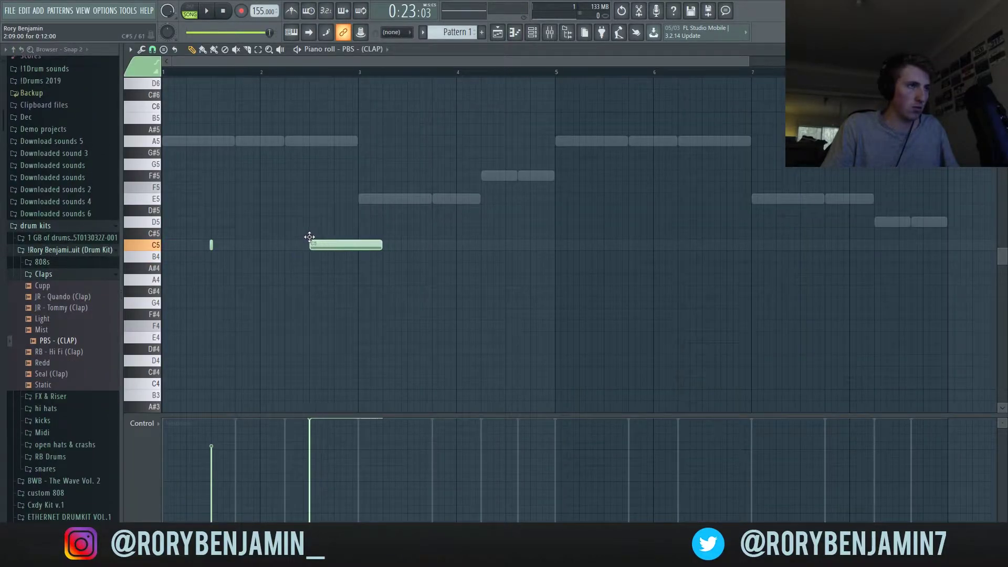
right_click(338, 245)
scroll(337, 247, "down", 2)
key("ctrl+b")
key("ctrl+b")
key("ctrl+b")
key("ctrl+b")
key("ctrl+b")
key("ctrl+b")
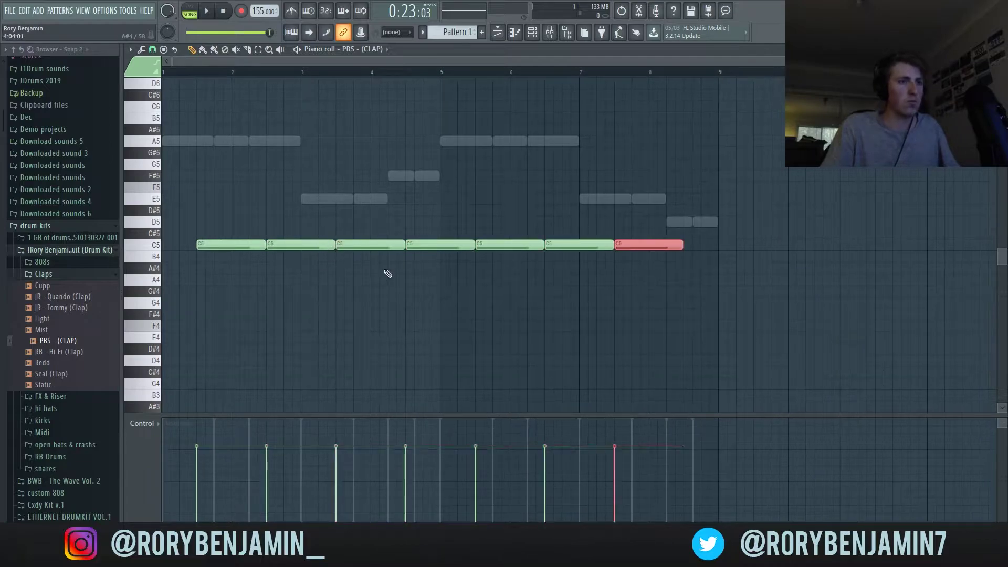
key("ctrl+b")
Shorten all the clap notes and raise their velocities to the maximum.
key("ctrl+a")
key("space")
key("ctrl+d")
key("ctrl+q")
left_click(549, 32)
left_click(514, 32)
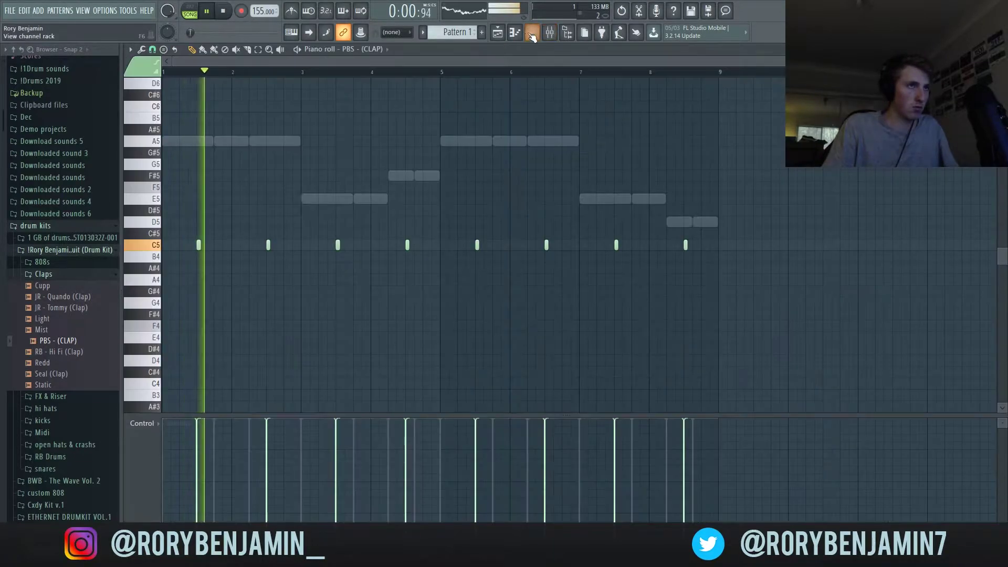
Add the Cardiak HiHat 3_2 sample from the drum kit's hi hats folder as a new channel below the clap.
left_click(532, 32)
left_click(44, 273)
left_click(45, 297)
key("space")
left_click_drag(56, 336, 65, 339)
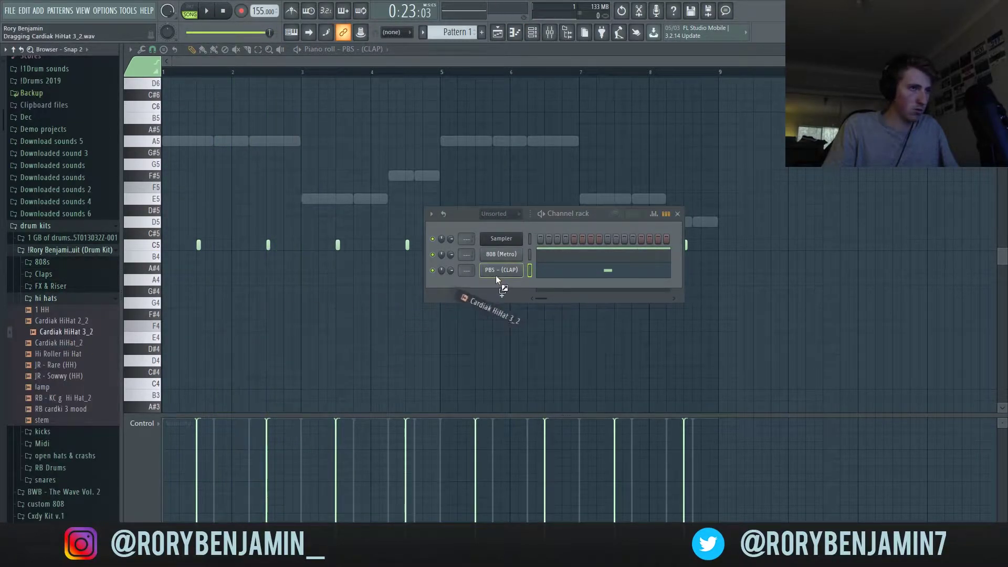
left_click_drag(495, 275, 503, 285)
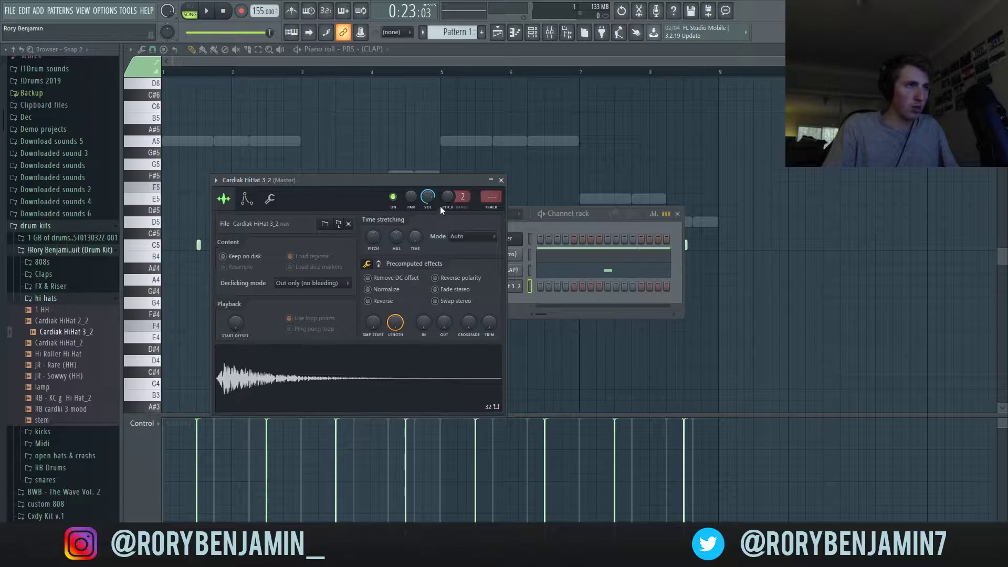
Fill every second step of the Cardiak HiHat 3_2 channel during playback and minimize its sample settings.
key("space")
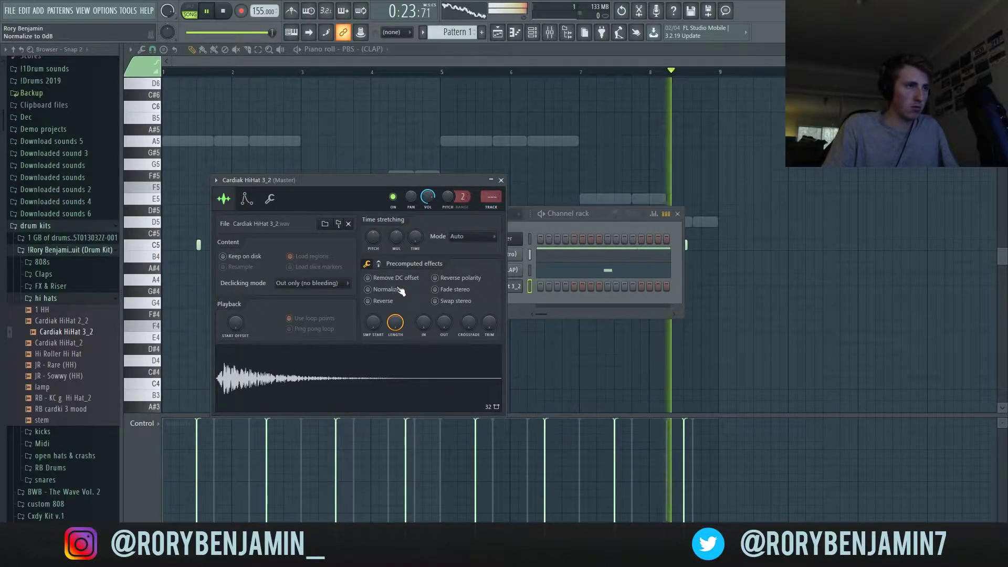
right_click(522, 285)
left_click(641, 322)
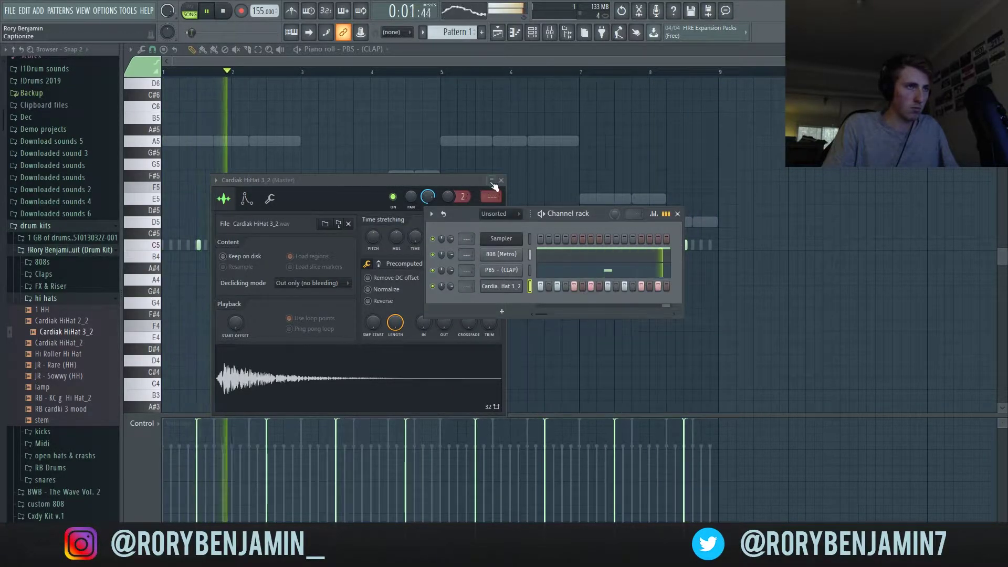
left_click(491, 180)
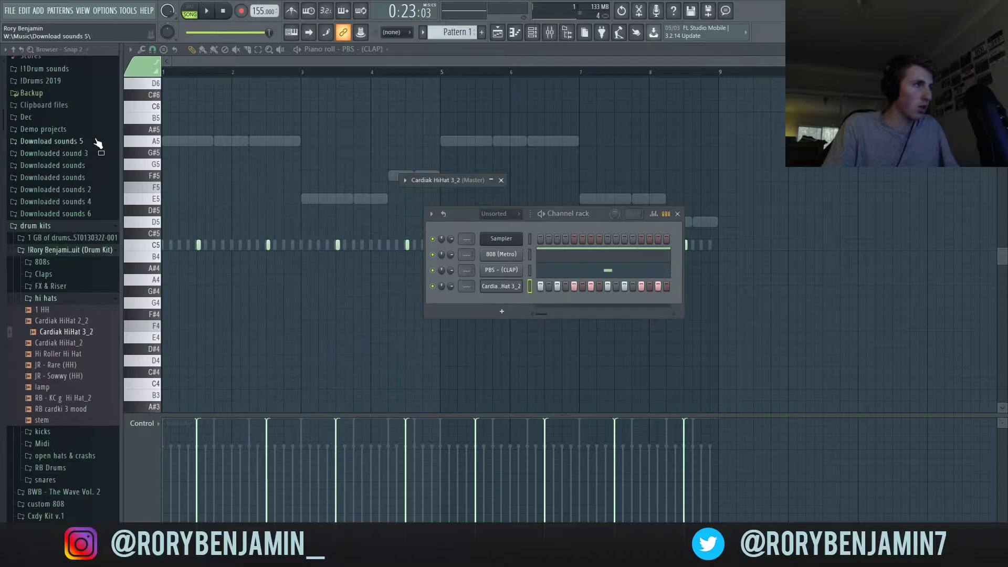
Apply MIDI pattern 7 from the !1Drum sounds HH midi folder to the Cardiak HiHat 3_2 channel and play it.
scroll(60, 168, "up", 4)
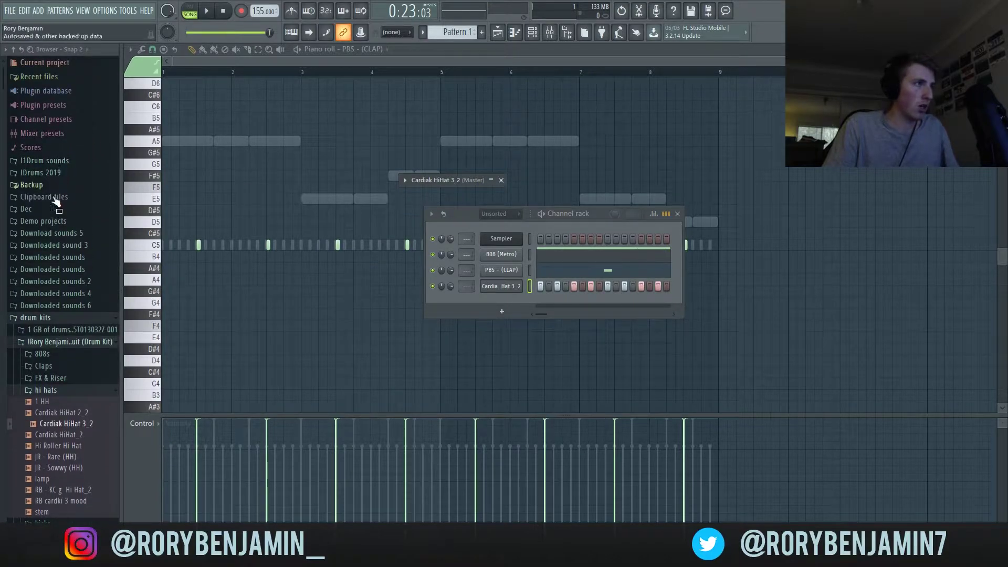
left_click(44, 162)
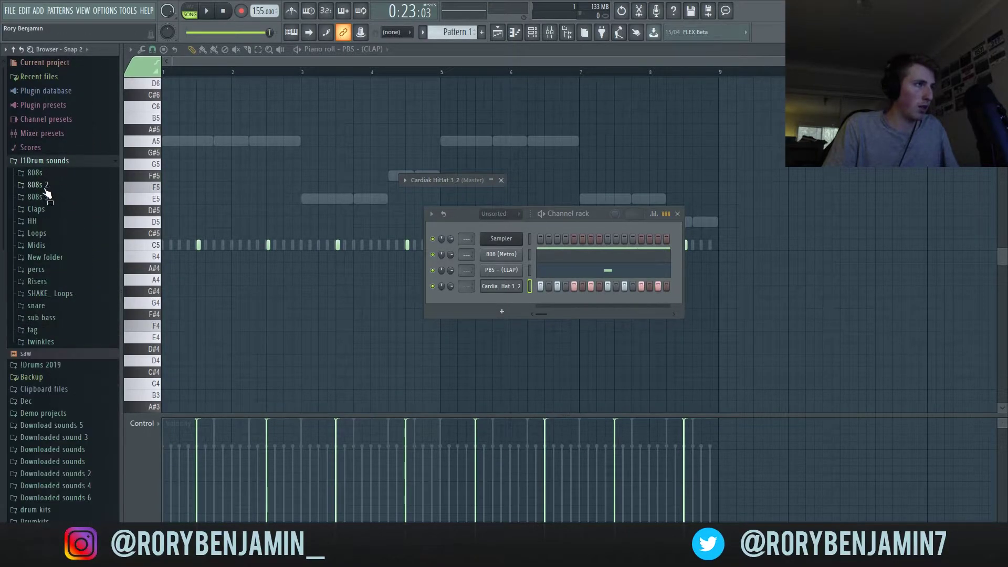
left_click(32, 221)
left_click(42, 233)
left_click(36, 322)
key("space")
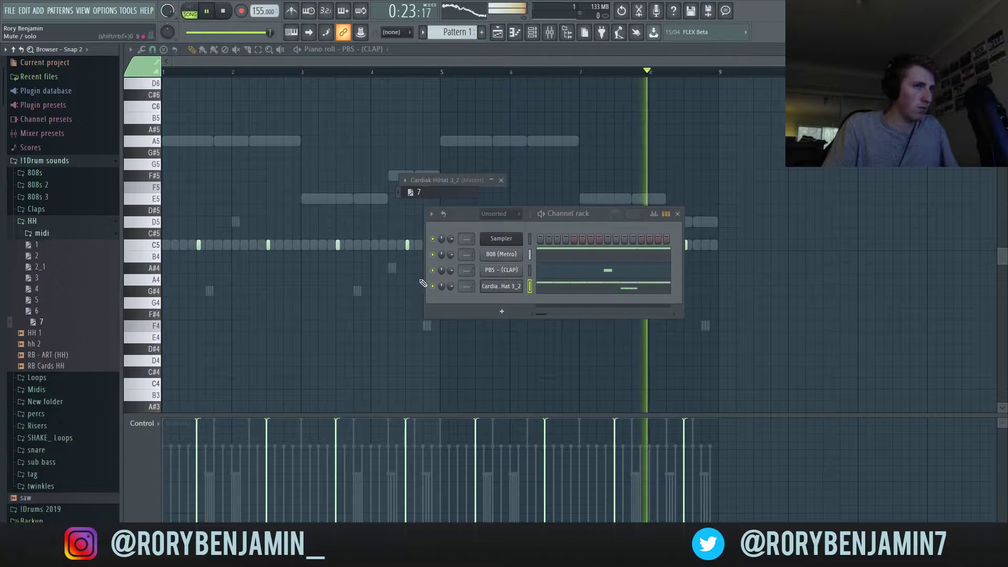
left_click(32, 221)
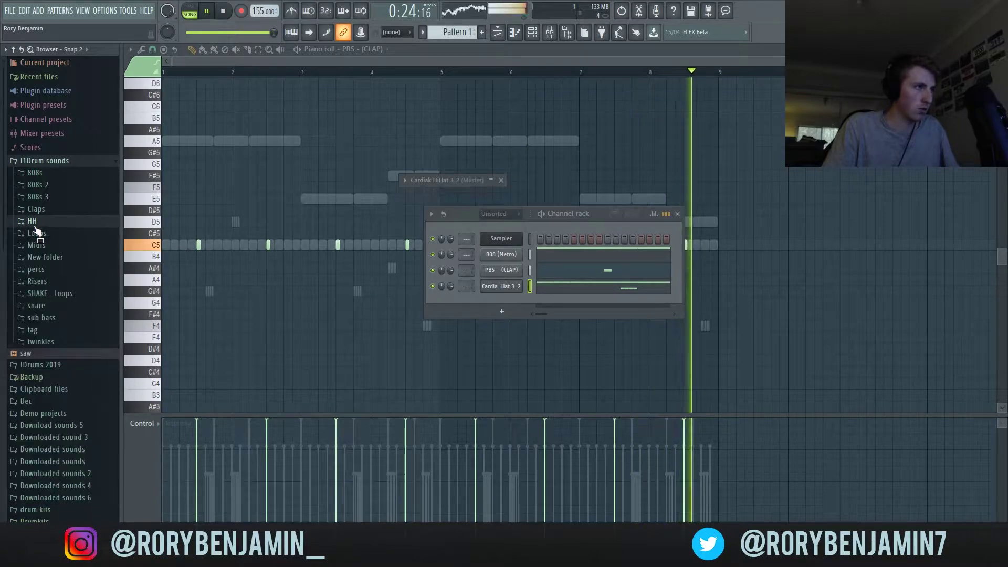
left_click(44, 160)
Add the Kick (Wand) sample from the drum kit's kicks folder as a channel directly below 808 (Metro).
scroll(74, 221, "down", 4)
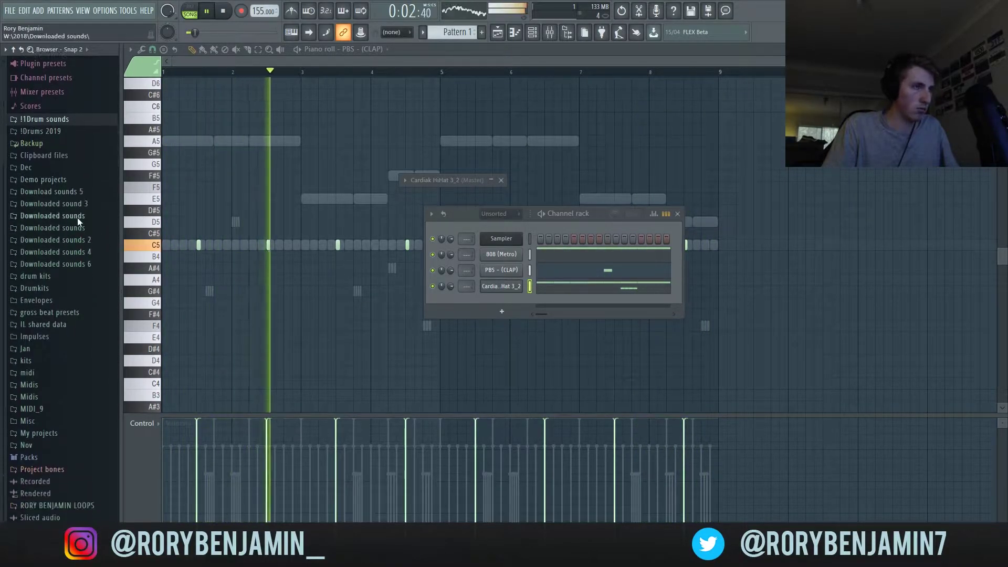
left_click(44, 226)
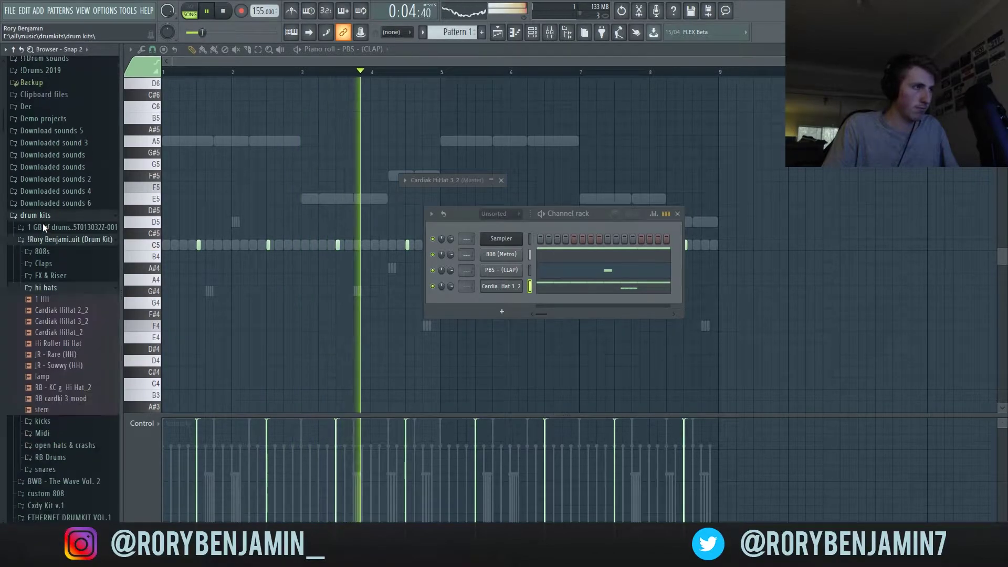
key("space")
left_click(41, 298)
left_click(42, 309)
left_click_drag(55, 366, 514, 261)
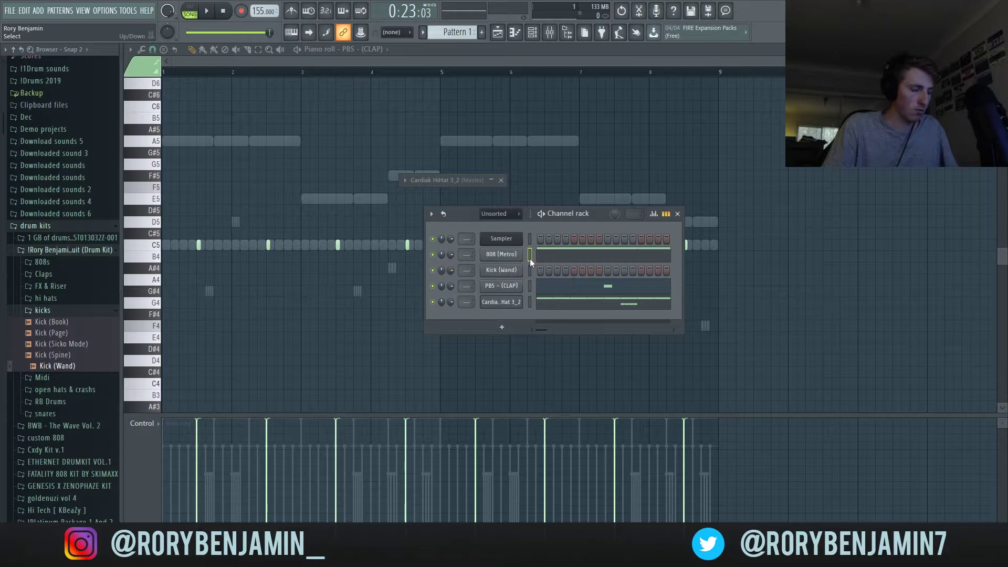
Copy the 808 notes into the Kick (Wand) channel, turn them into short C5 hits, and play the pattern.
left_click(530, 268)
key("F6")
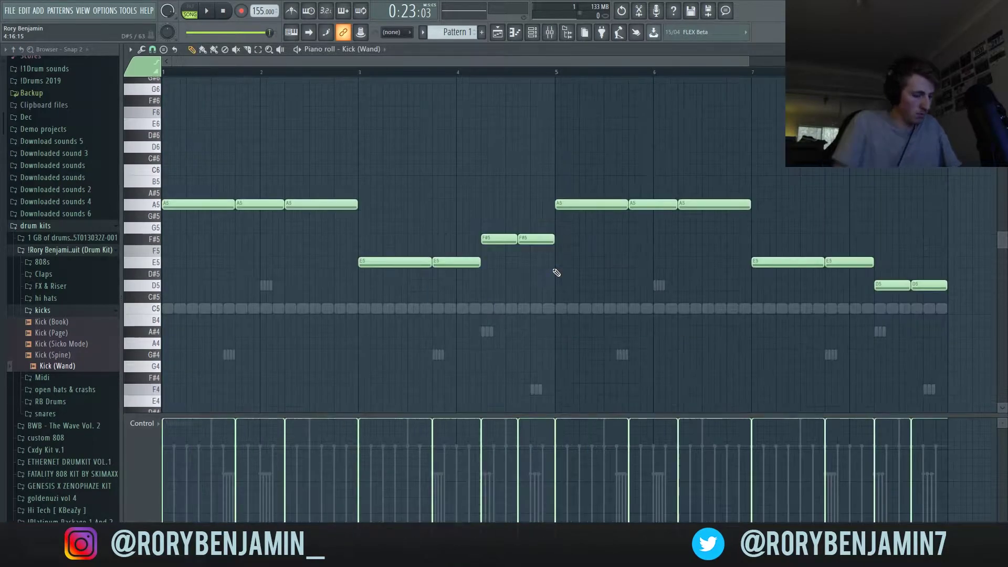
key("space")
scroll(459, 153, "down", 2)
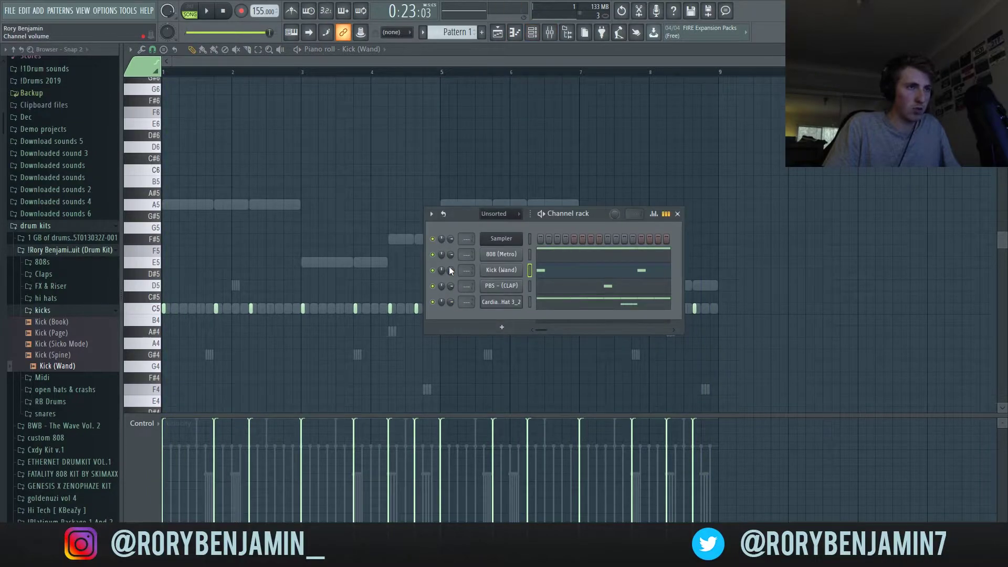
key("space")
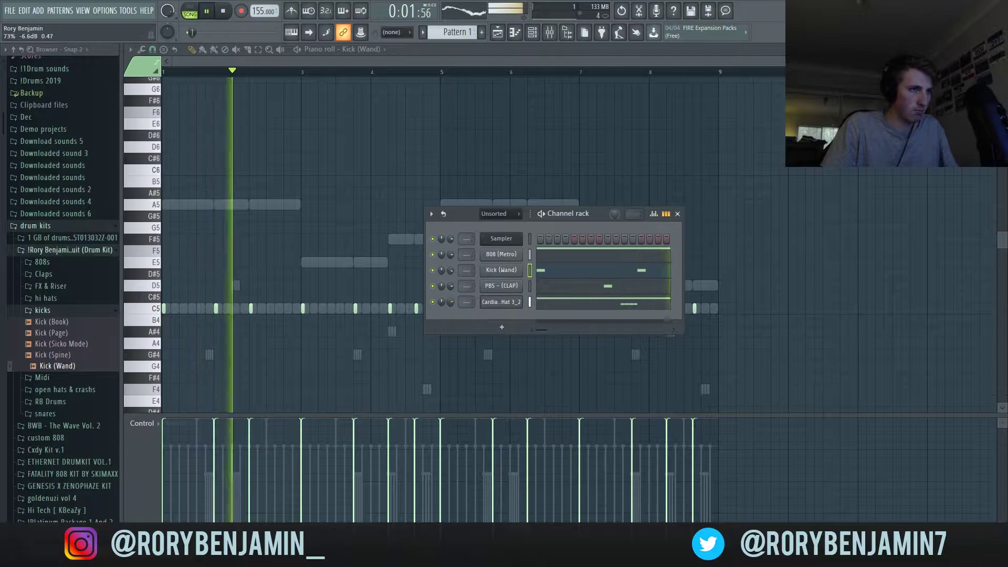
Add the Sn (London) snare from the Downloaded sound 3 1!hunchojack folder as a new channel below the hi-hat.
left_click(42, 309)
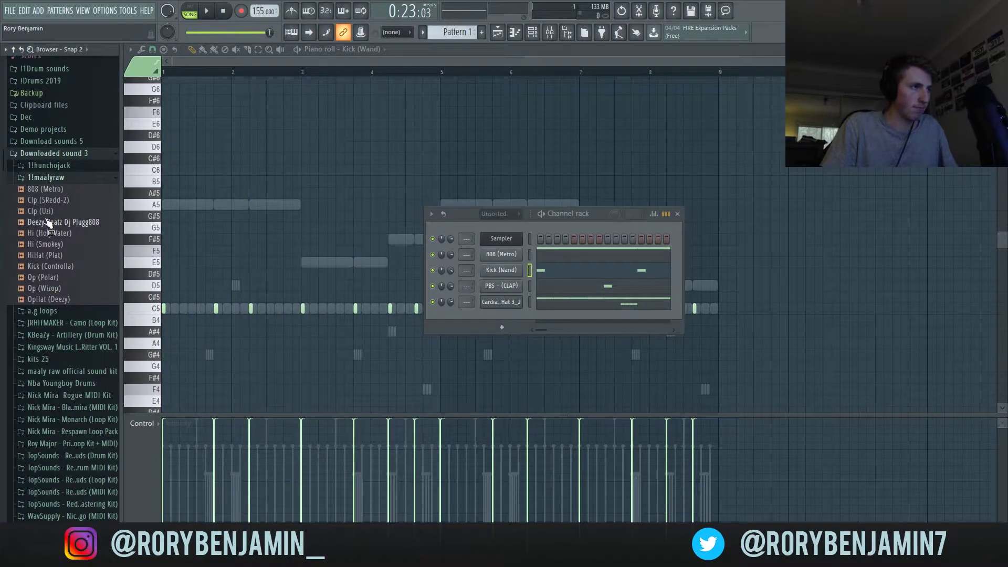
left_click(48, 165)
left_click(46, 234)
left_click_drag(501, 314, 501, 316)
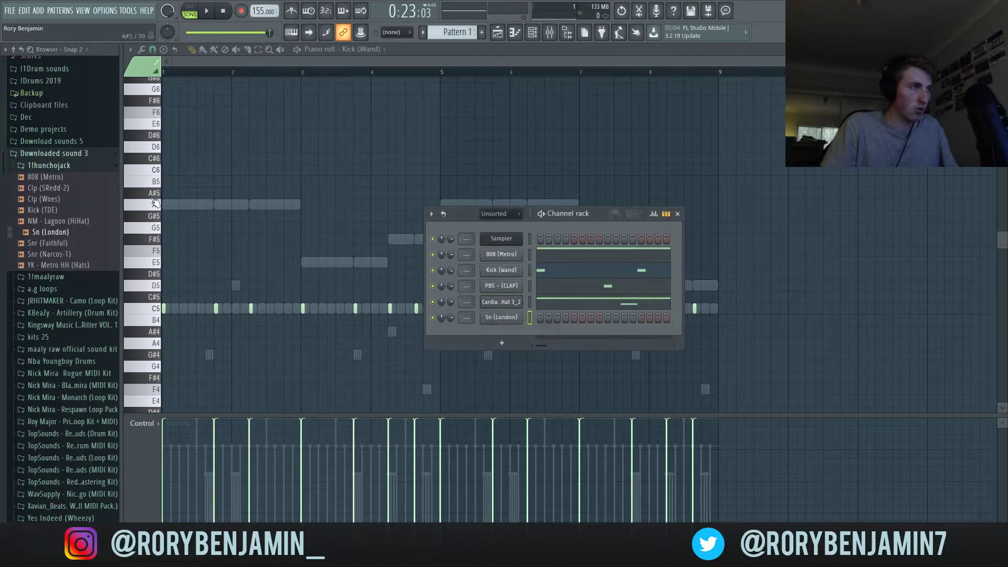
Open the piano roll of the Sn (London) channel, change the note snap setting and start playback.
left_click(36, 165)
right_click(508, 319)
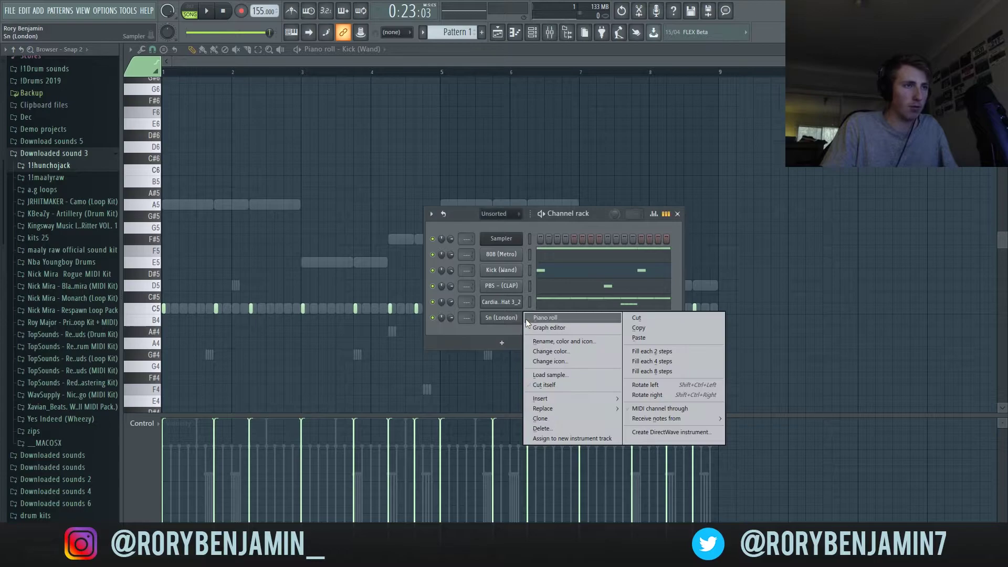
left_click(525, 319)
key("space")
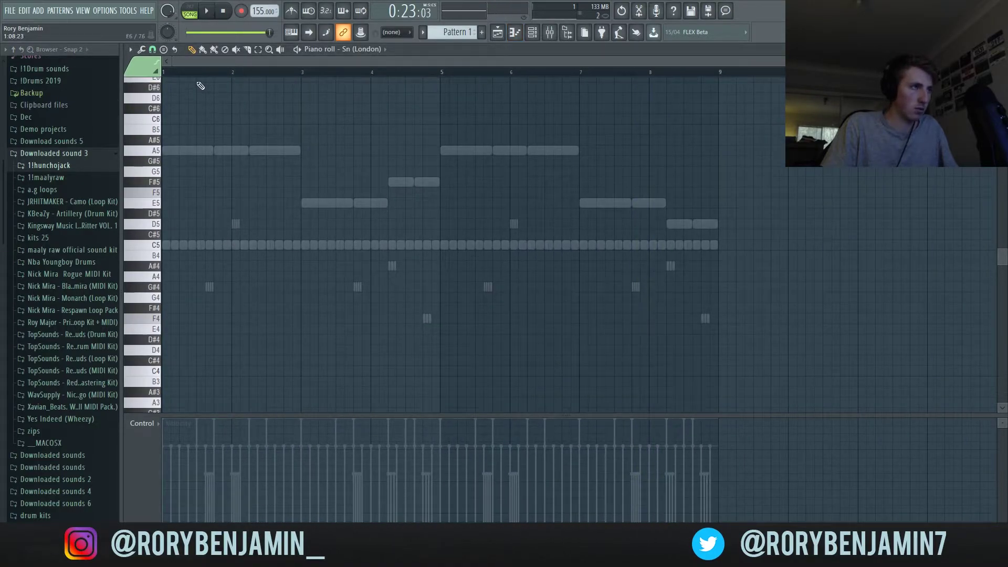
left_click(225, 244)
left_click_drag(267, 255, 252, 241)
key("space")
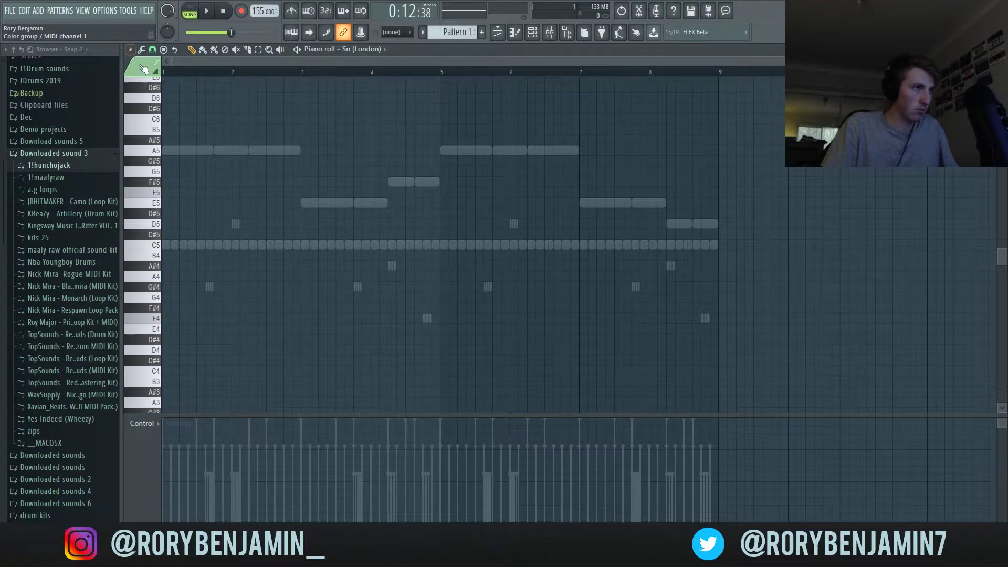
left_click(152, 50)
left_click(168, 189)
key("space")
Place four C5 snare notes across the first four bars and join them end to end with quick legato.
left_click(227, 244)
left_click(298, 245)
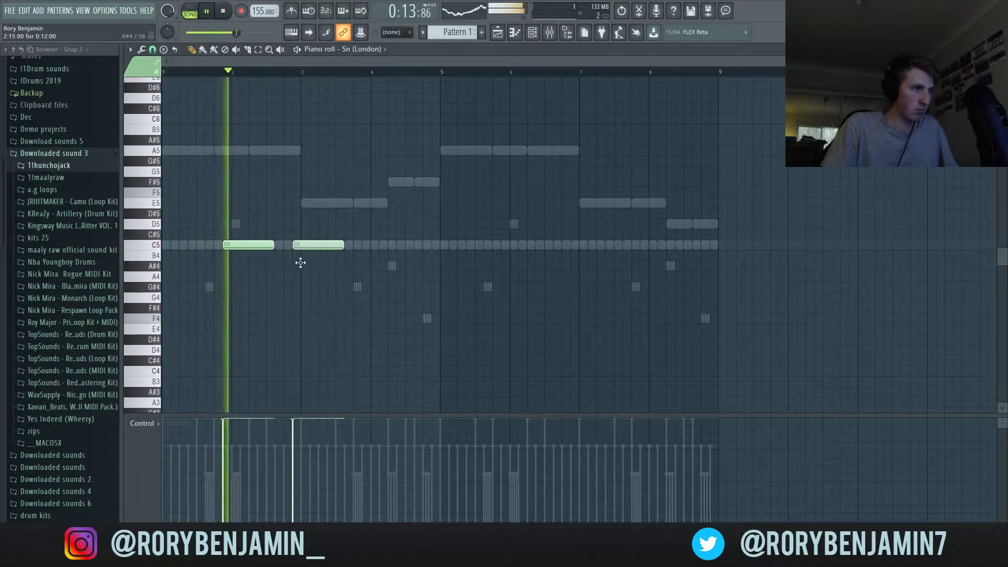
mouse_move(351, 248)
left_mouse_down()
mouse_move(371, 261)
mouse_move(390, 245)
left_mouse_up()
left_click(366, 248)
left_click_drag(299, 247, 316, 247)
key("ctrl+l")
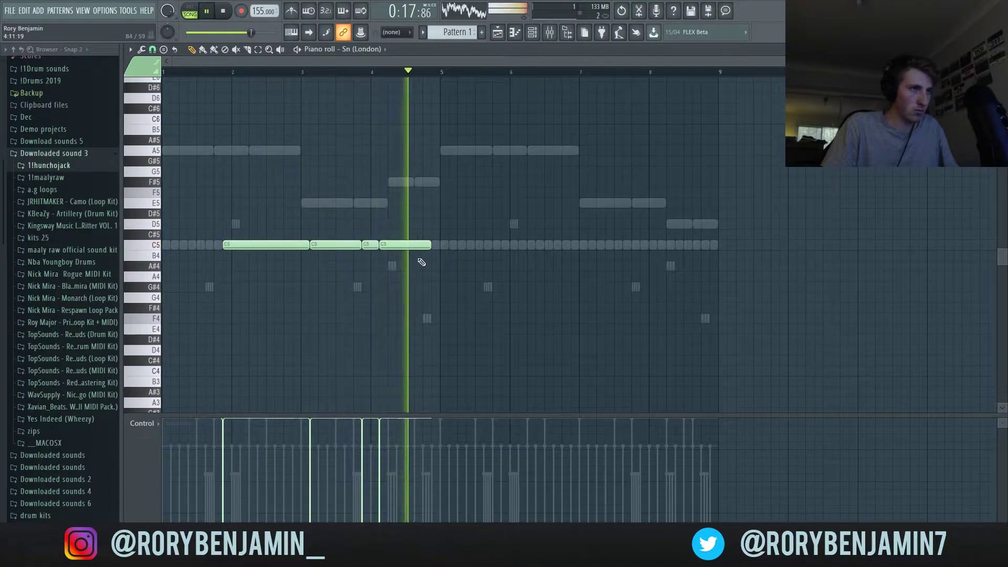
Duplicate the four snare notes into the next four bars, shorten all of them to brief hits, and play the pattern.
key("ctrl+a")
key("ctrl+b")
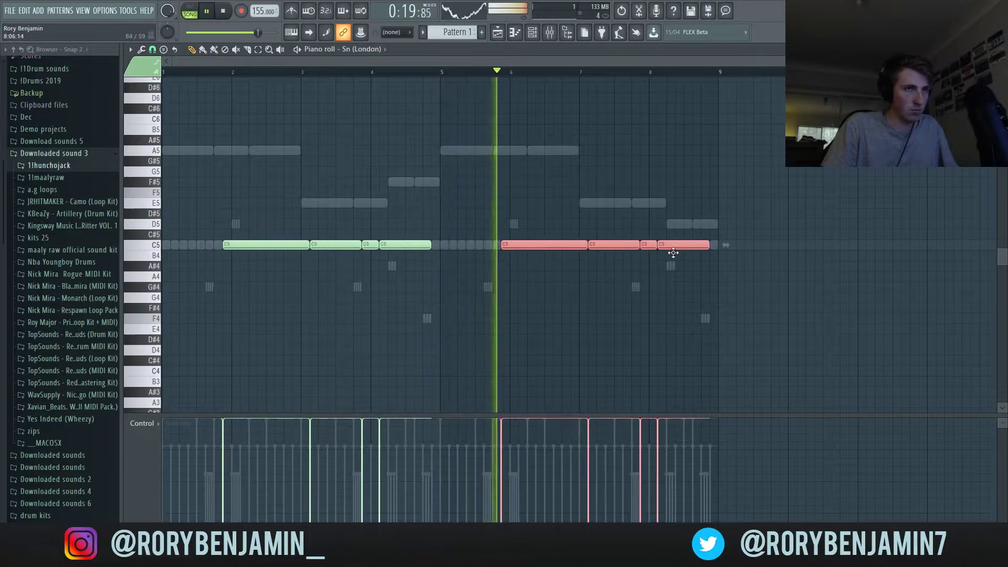
key("ctrl+d")
key("shift+d")
left_click(534, 34)
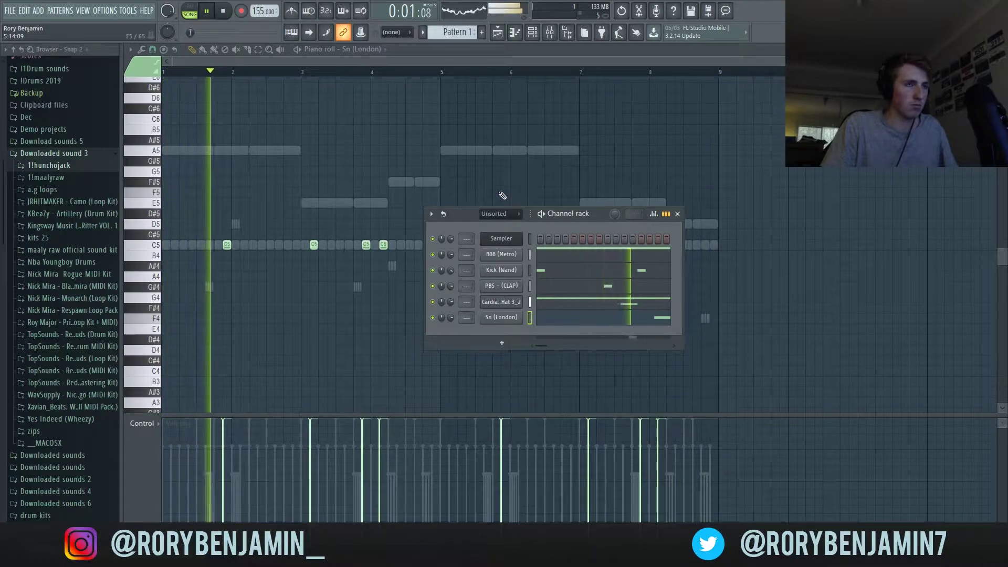
key("space")
Add Op (Wizop) from the 1!maalyraw folder as a channel below Sn (London), with a hit on the first step, and play it.
left_click(46, 177)
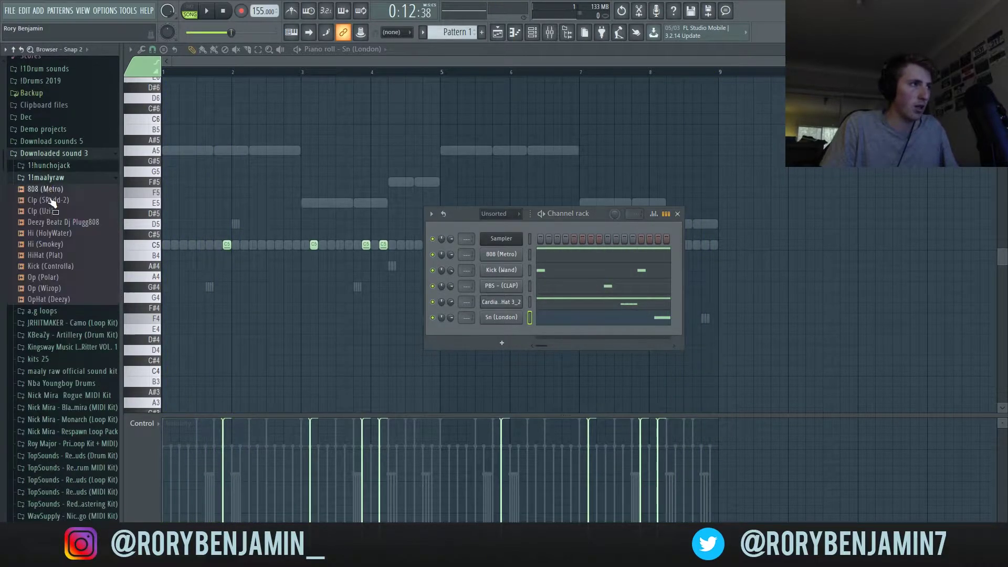
left_click(47, 276)
left_click(53, 288)
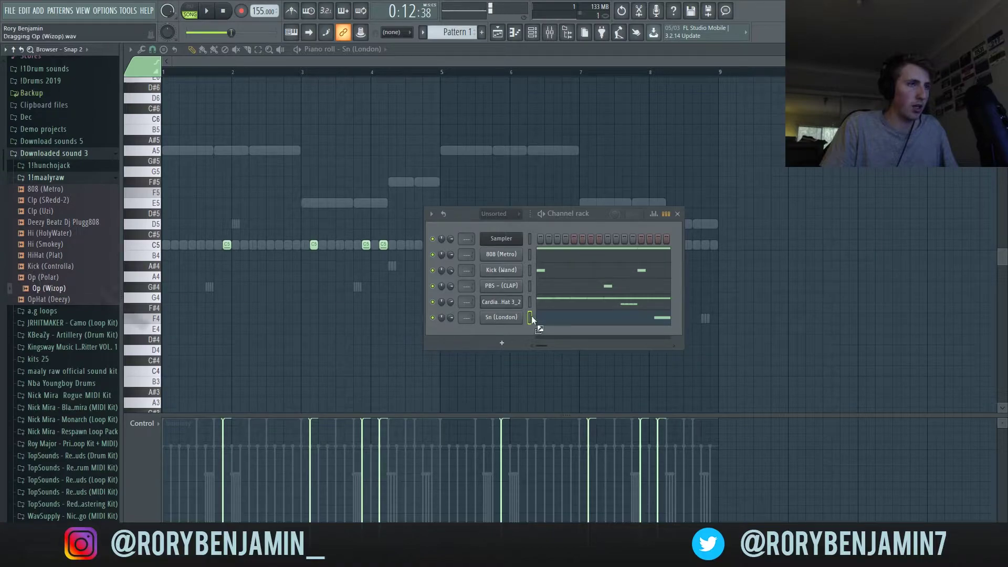
left_click_drag(508, 336, 525, 334)
left_click(540, 334)
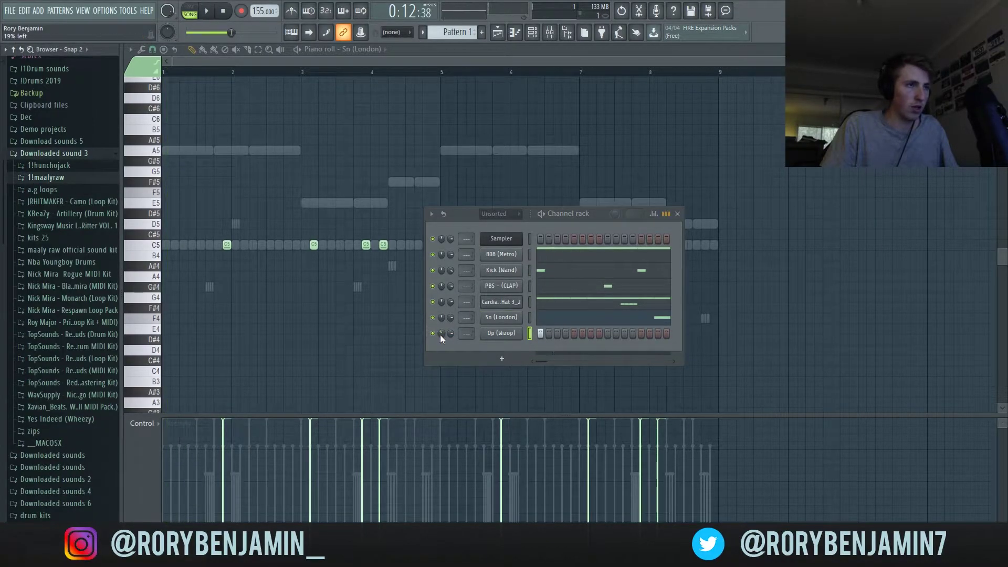
key("space")
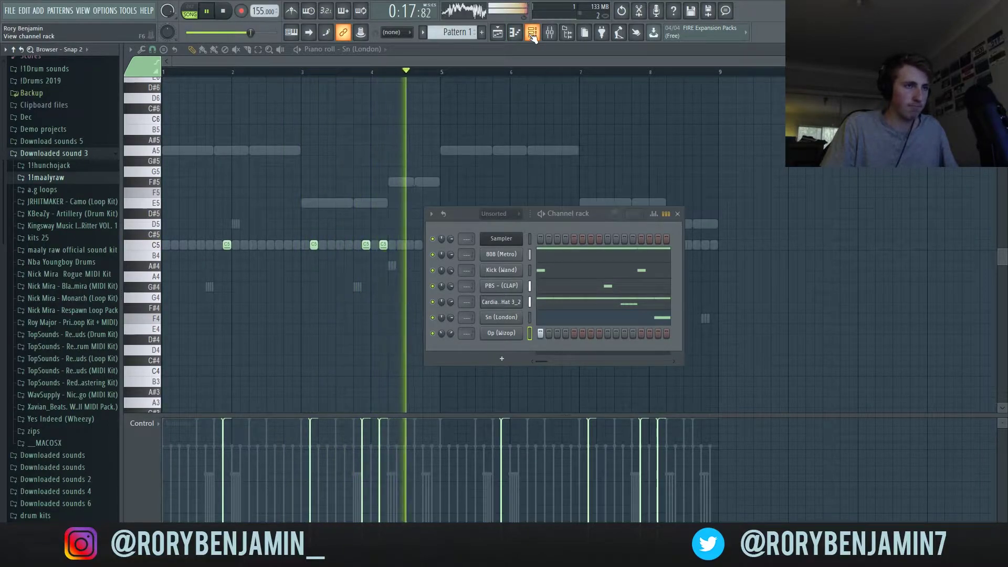
key("space")
Delete the Pattern 1 clips from Track 2 of the playlist.
left_click_drag(529, 257, 531, 315)
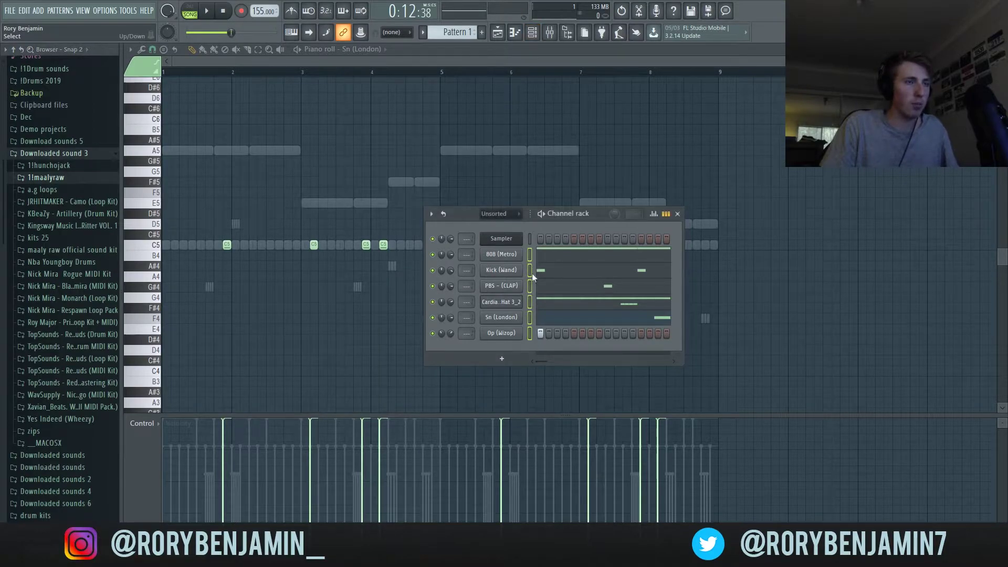
key("F9")
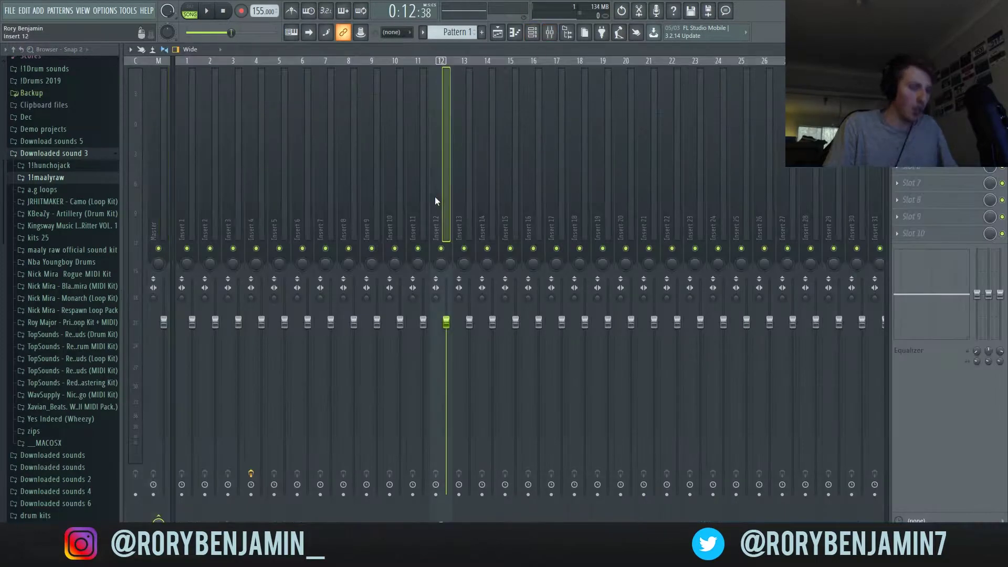
key("F5")
left_click_drag(573, 193, 411, 130)
right_click(386, 117)
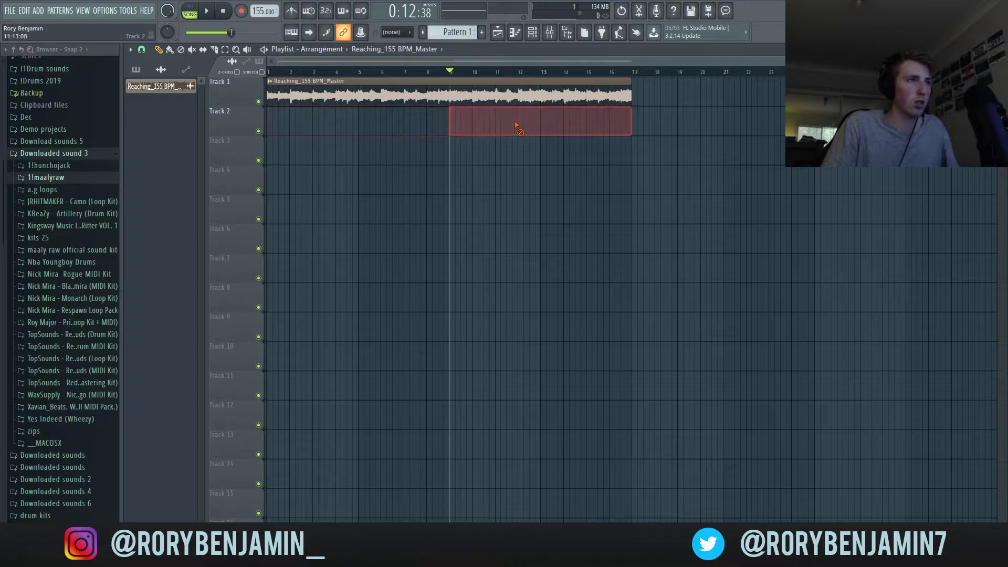
right_click(508, 129)
Split Pattern 1 by channel into separate patterns for each drum sound.
left_click(136, 69)
right_click(144, 90)
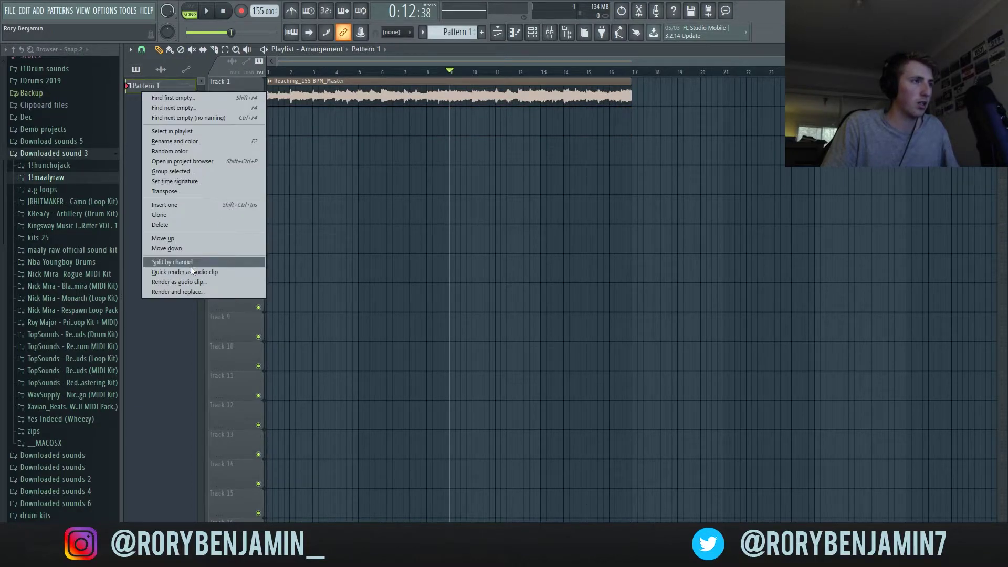
left_click(191, 262)
left_click(497, 32)
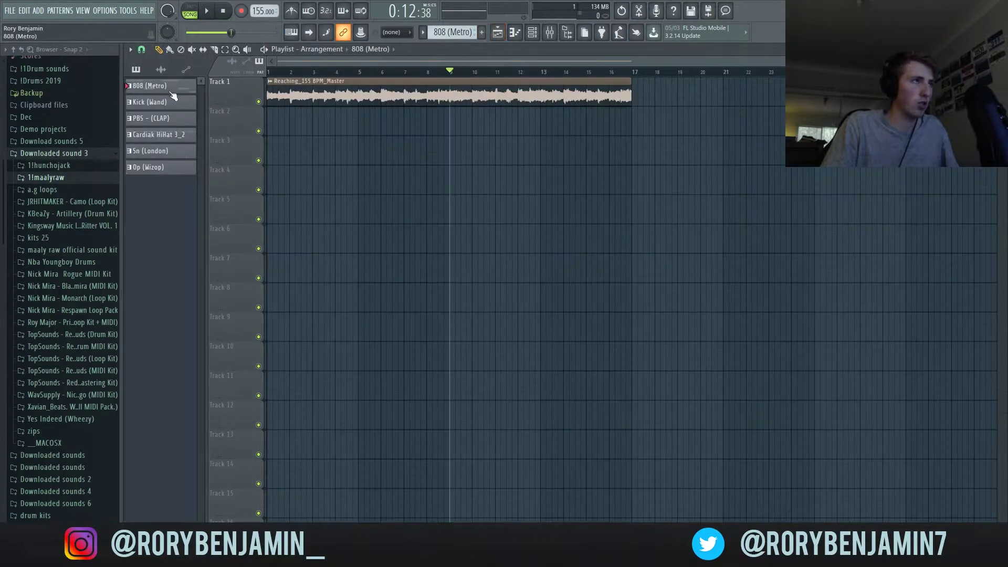
Place all six drum patterns on Tracks 5 to 10 from bar 1 and extend the Op (Wizop) clip to bar 9.
left_click(161, 168)
left_click_drag(146, 92, 270, 202)
left_click_drag(289, 362, 425, 373)
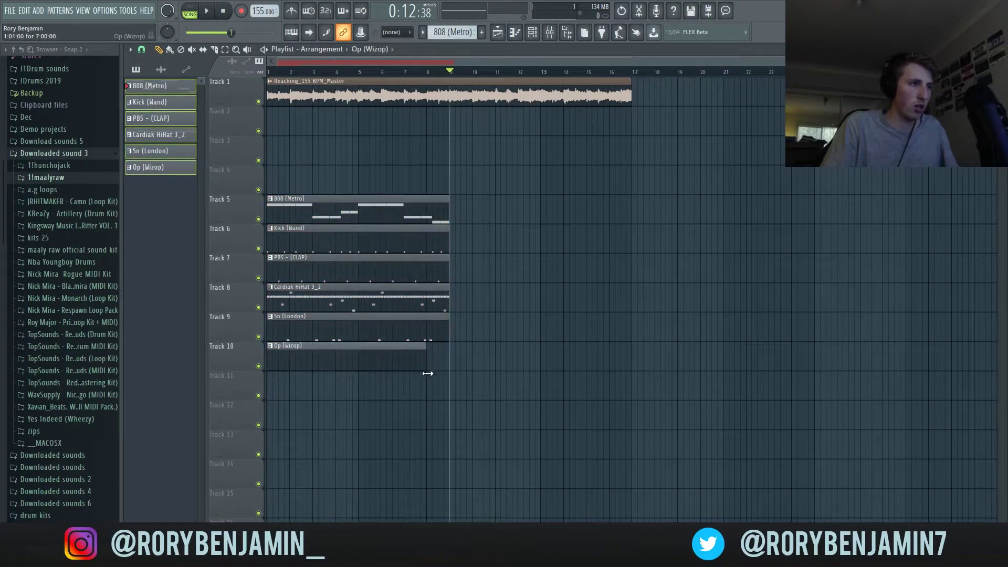
Repeat the drum clips to fill 16 bars, then duplicate the loop and all drum clips three more times.
left_click_drag(477, 460, 341, 136)
key("ctrl+b")
left_click_drag(581, 373, 580, 404)
key("ctrl+a")
key("ctrl+b")
key("ctrl+b")
key("ctrl+b")
scroll(423, 176, "down", 3)
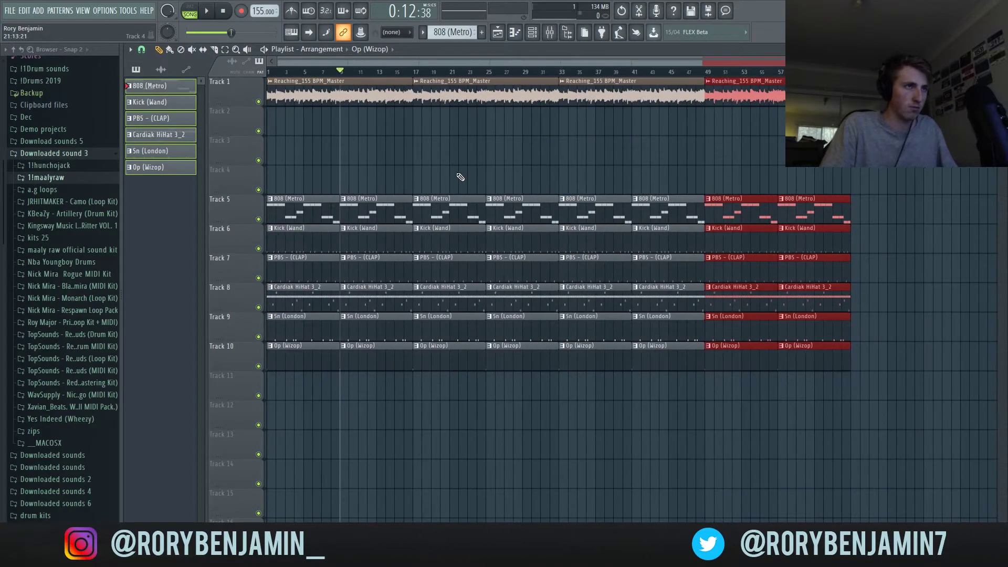
Delete the drum clips in the first eight bars of Tracks 5 to 10 and play the drum entry.
left_click_drag(257, 199, 339, 370)
key("Delete")
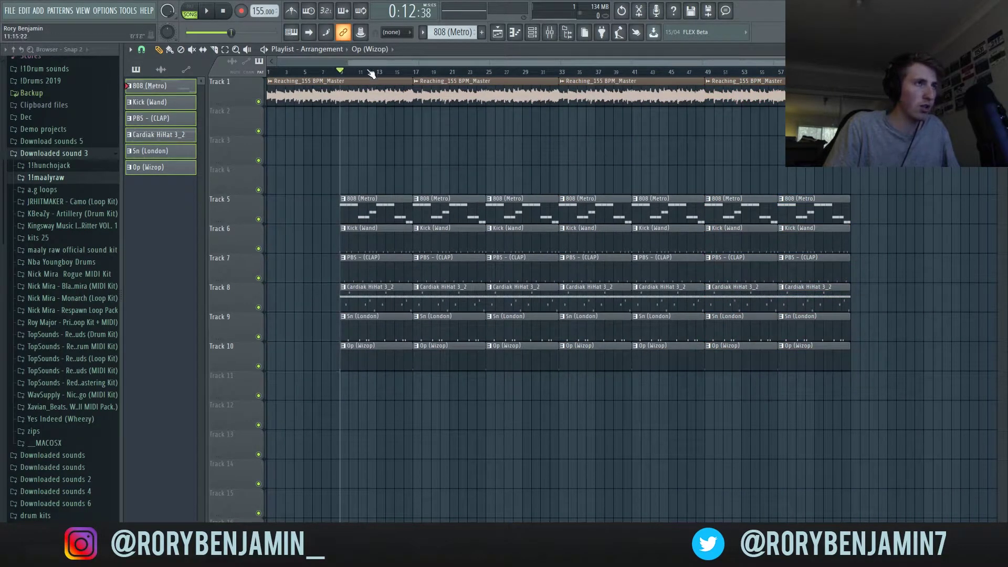
key("space")
key("space")
key("space")
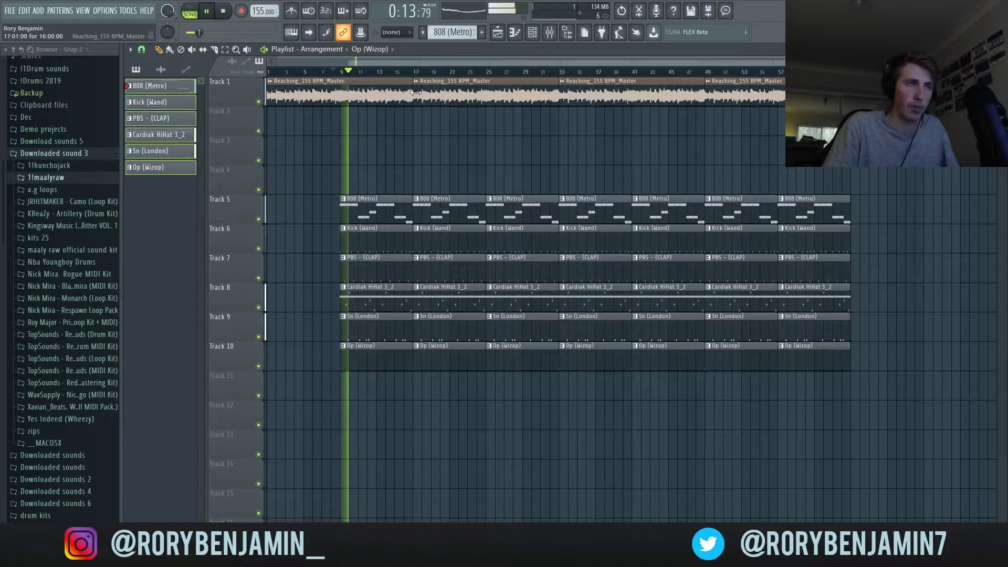
key("space")
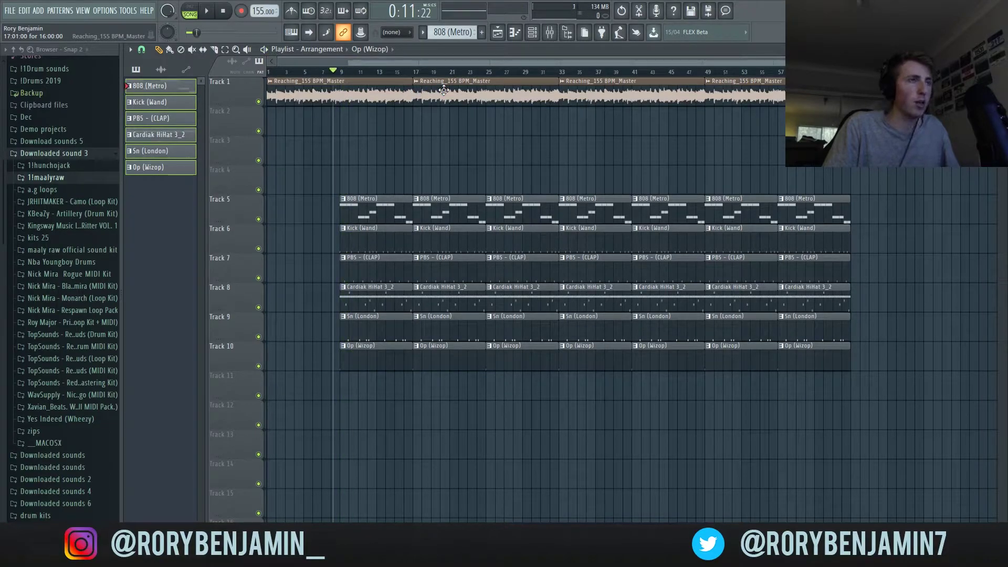
Copy the Reaching loop clip to Track 3, make it unique, and align its start with bar 9.
left_click_drag(444, 91, 368, 160)
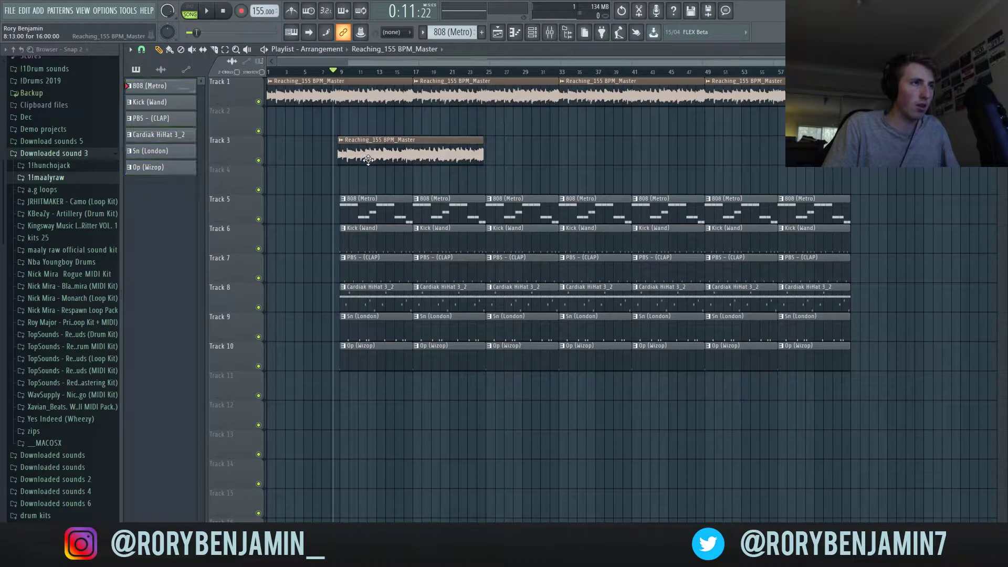
left_click(340, 141)
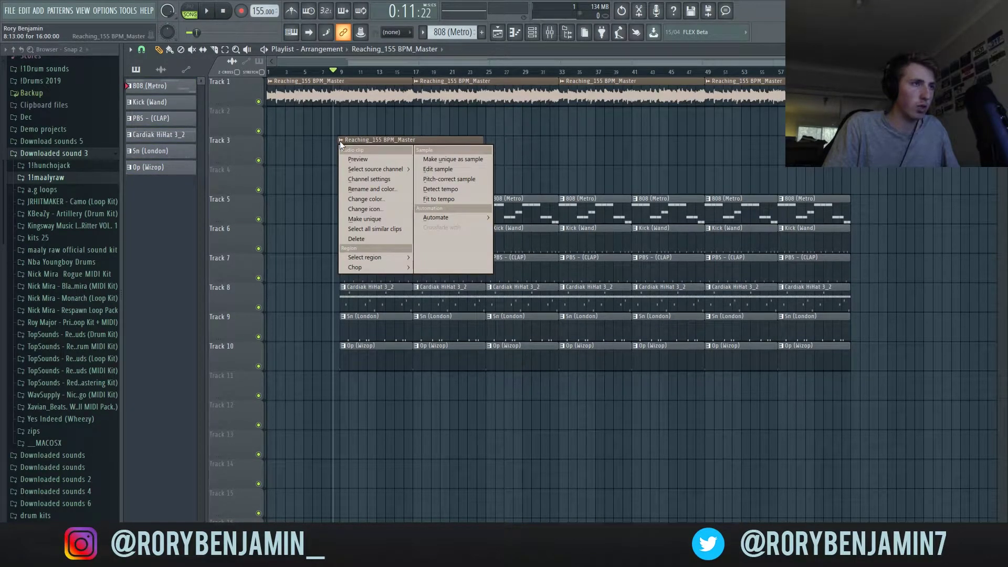
left_click(355, 221)
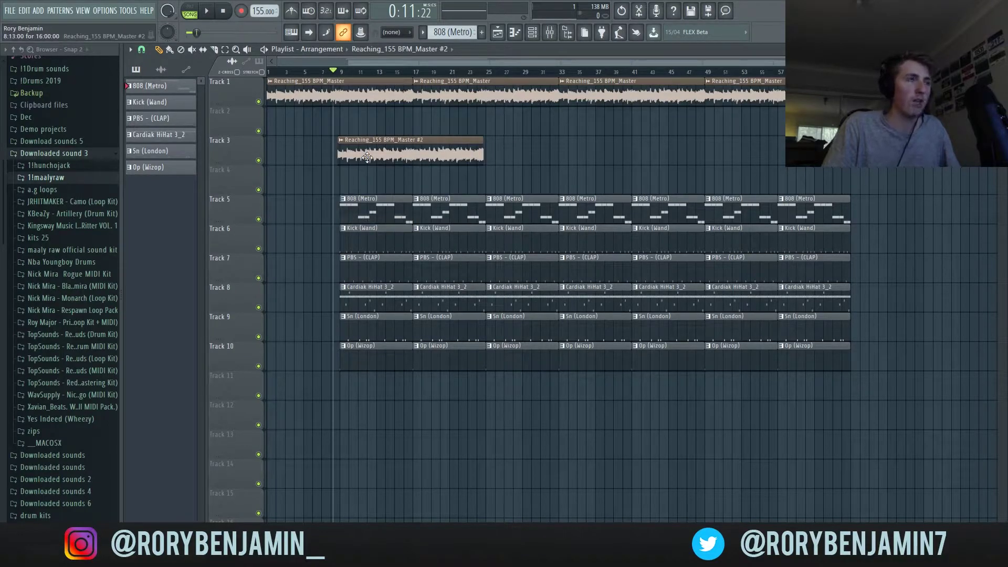
left_click_drag(367, 158, 369, 157)
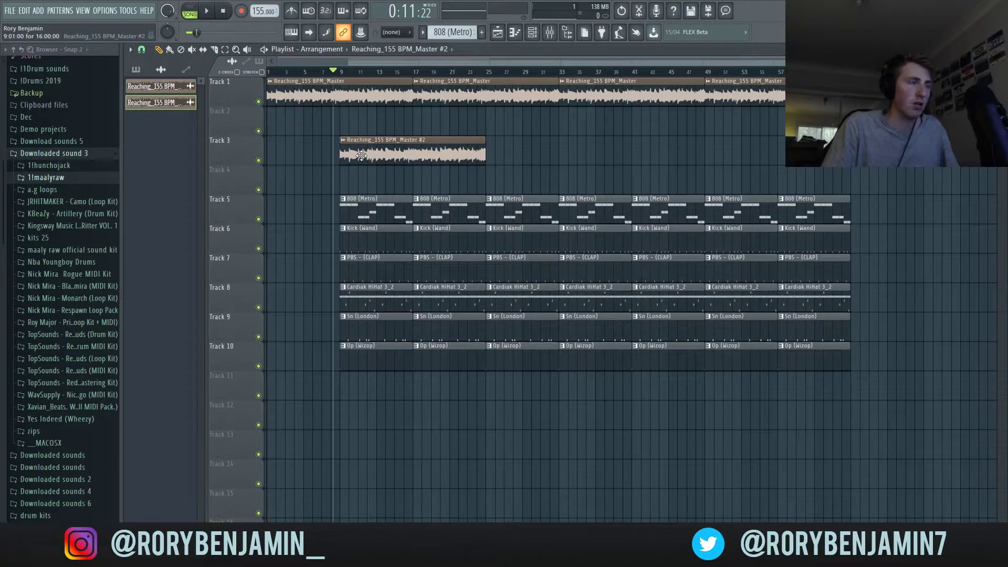
Raise the time-stretching pitch of the Reaching_155 BPM_Master #2 clip and play Track 3 soloed from bar 9.
double_click(361, 156)
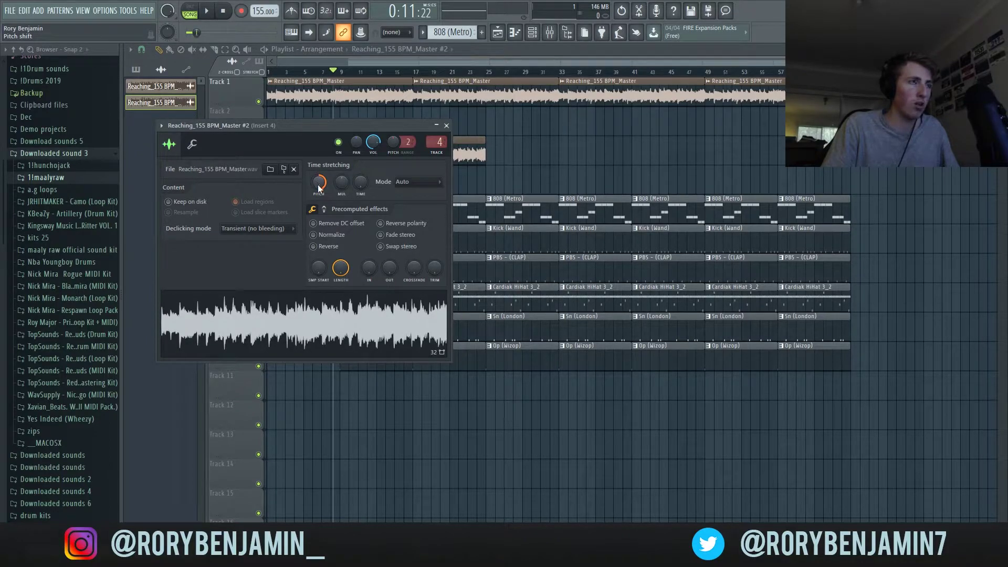
left_click(437, 126)
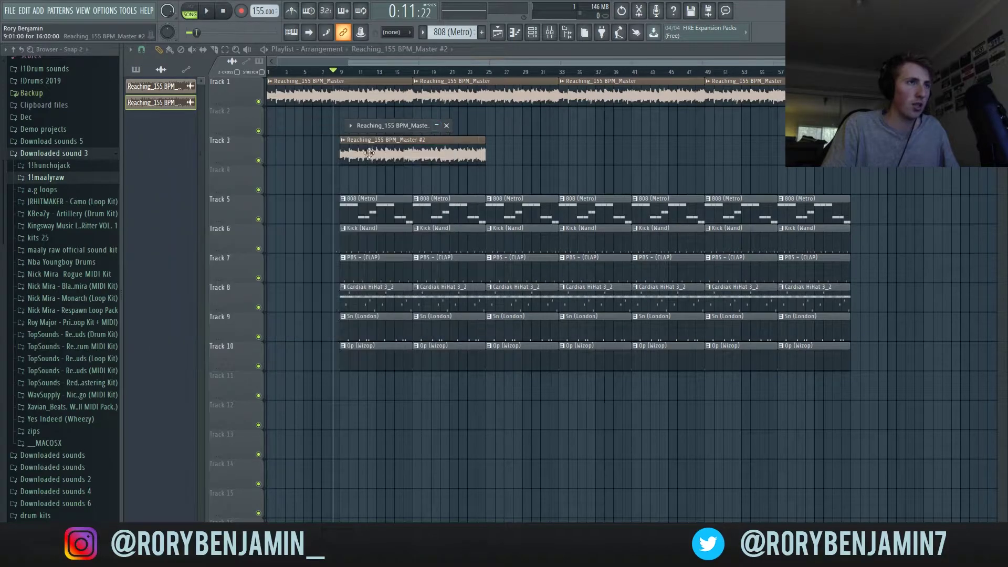
left_click(259, 160, "ctrl")
left_click(343, 72)
key("space")
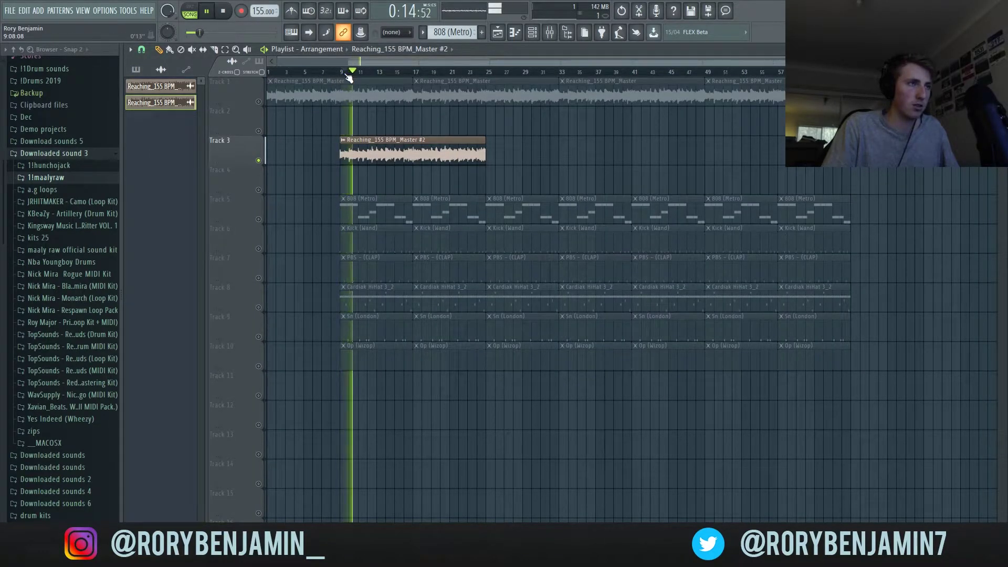
key("space")
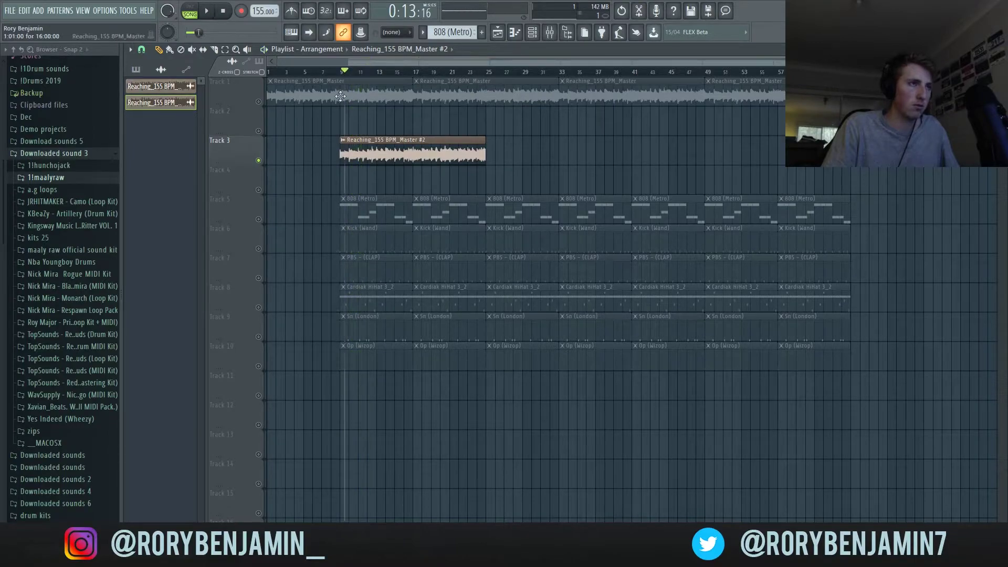
Unmute Track 1 alongside Track 3 and shift the Track 3 clip half a bar later, to 9:09:00.
left_click(336, 72)
left_click(258, 160)
left_click(259, 160)
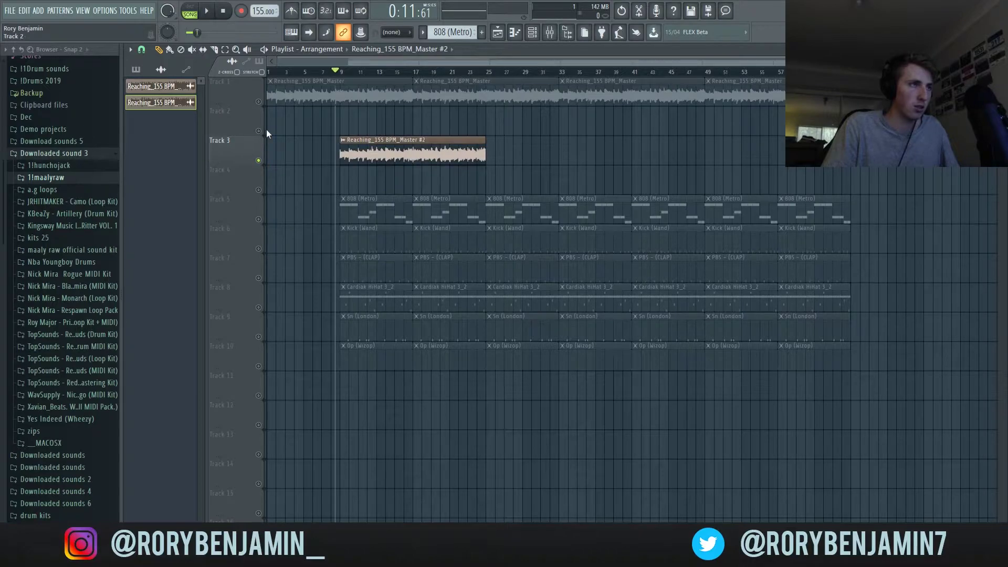
left_click(258, 102)
left_click_drag(416, 154, 420, 154)
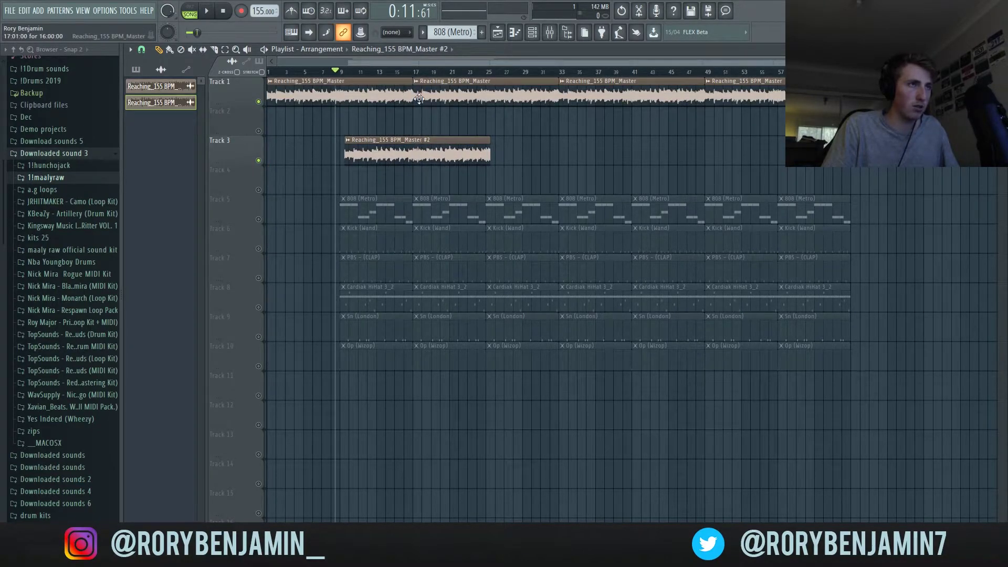
Trim the second loop clip on Track 1 to start at bar 25 and fill bars 17 to 25 with an eight-bar loop clip.
left_click_drag(417, 98, 458, 101)
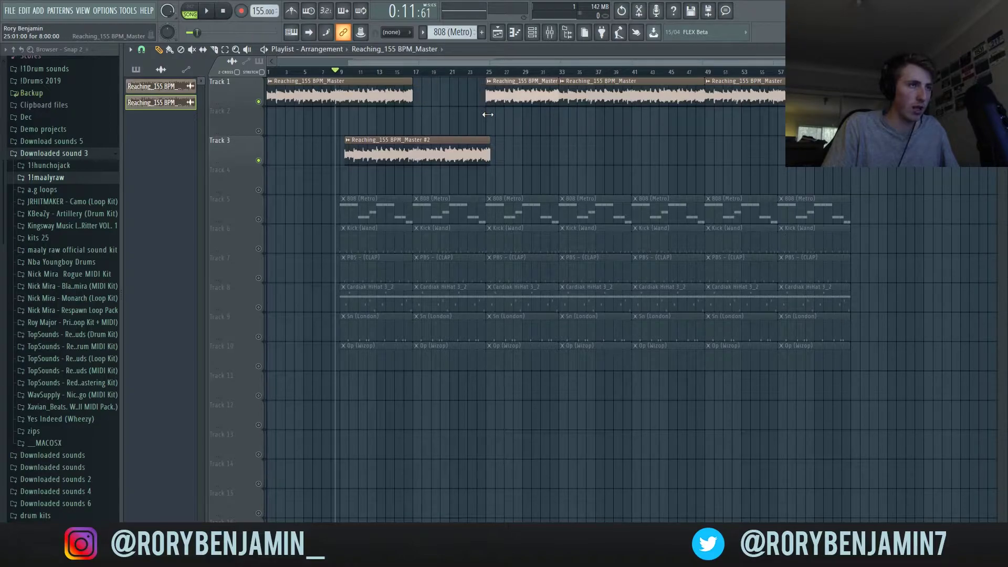
scroll(367, 111, "up", 3)
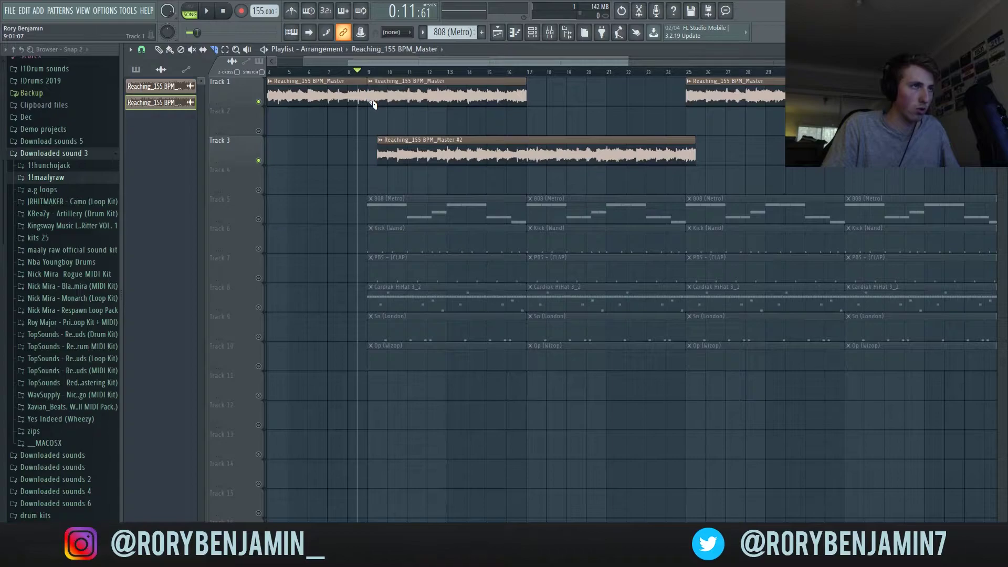
scroll(372, 104, "down", 3)
left_click(413, 104)
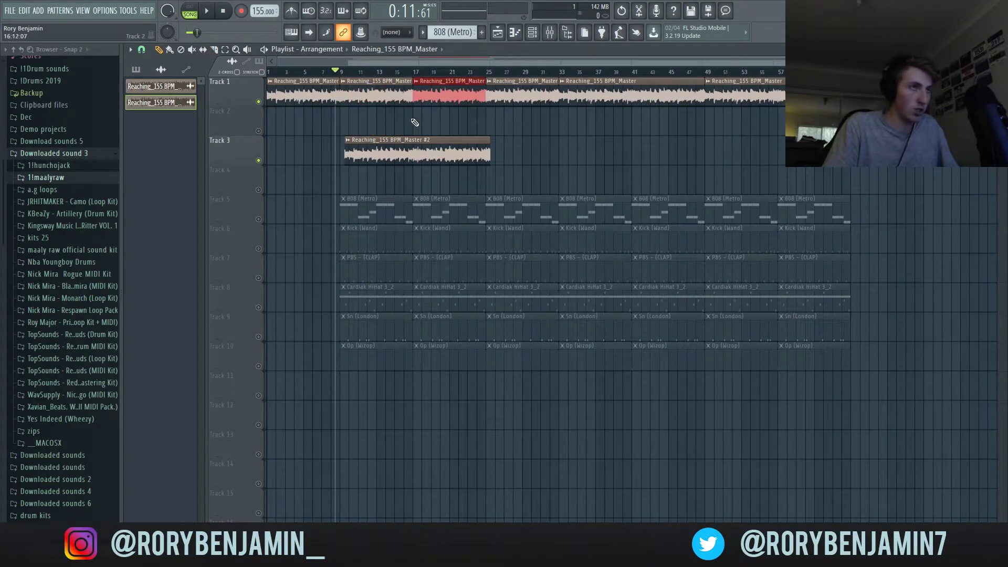
Play from bar 17, check the Reaching_155 BPM_Master #2 channel settings, and move its Track 3 clip back to start at bar 9.
left_click(414, 74)
key("space")
left_click(429, 140)
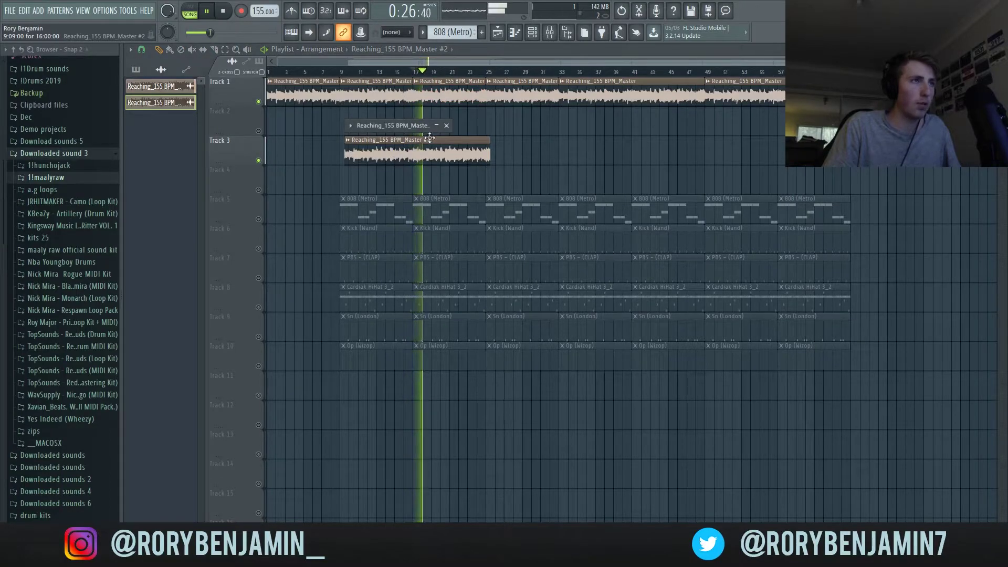
key("space")
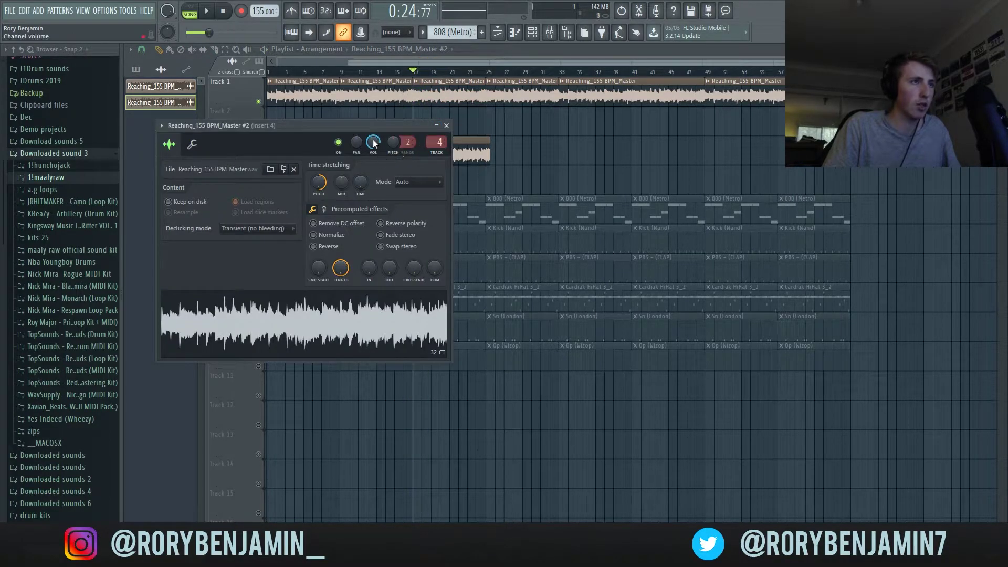
key("Escape")
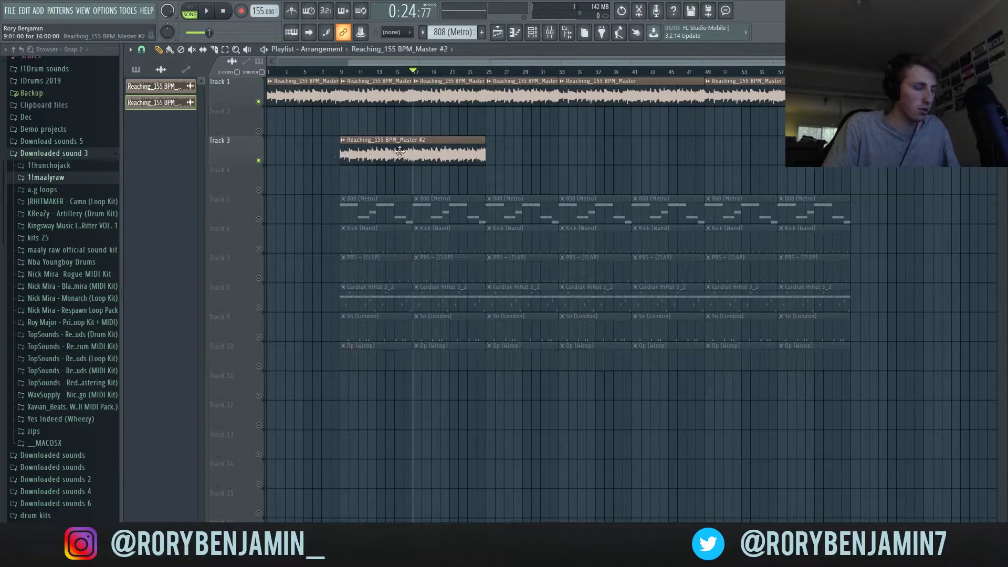
Slice the Track 3 loop clip at bar 17 and move its first half to about bar 41.
scroll(400, 152, "up", 4)
left_click_drag(429, 167, 428, 168)
scroll(420, 157, "down", 4)
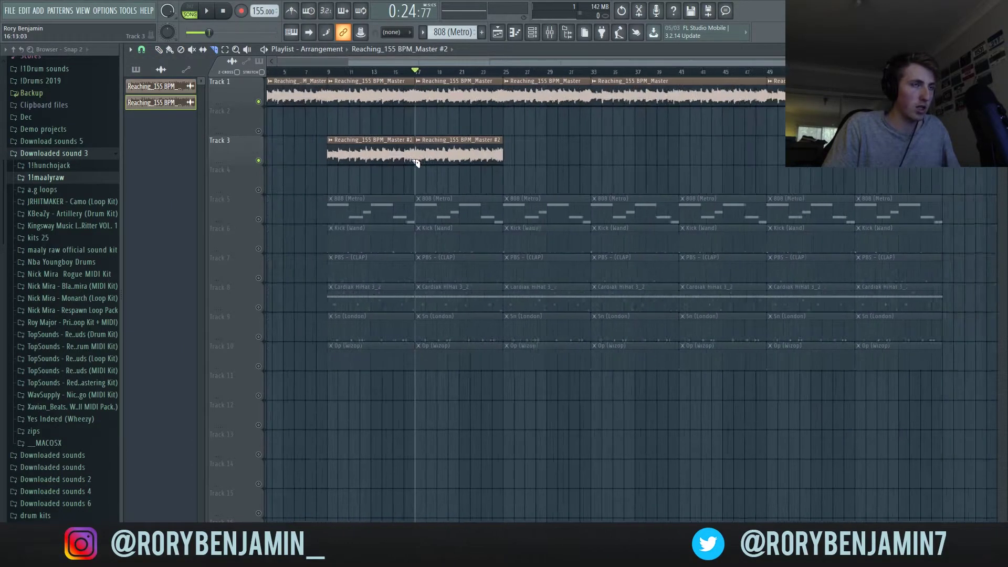
left_click_drag(346, 152, 638, 151)
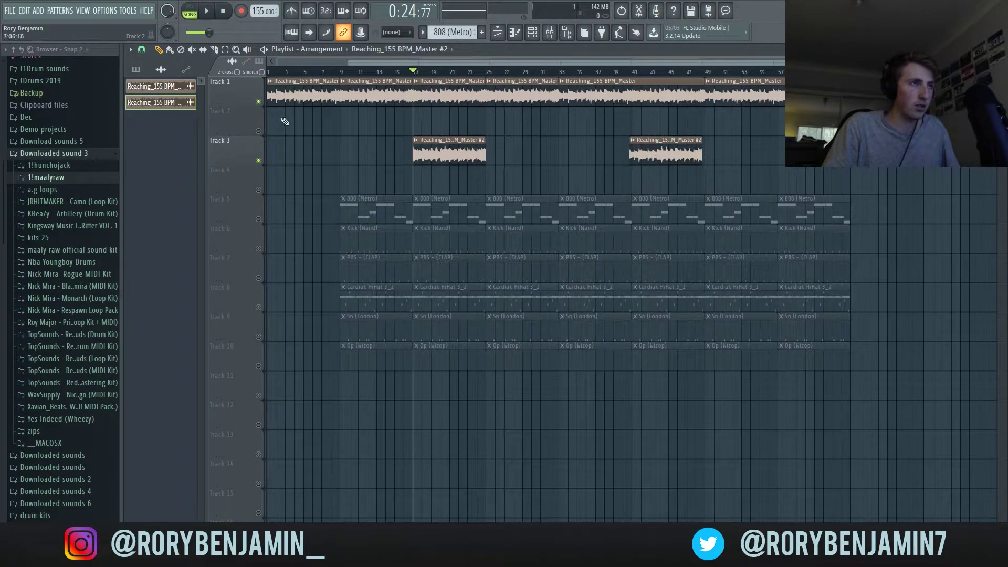
Unmute all tracks and play the full arrangement from around bars 6, 9 and 17.
left_click(258, 132)
left_click(309, 72)
key("space")
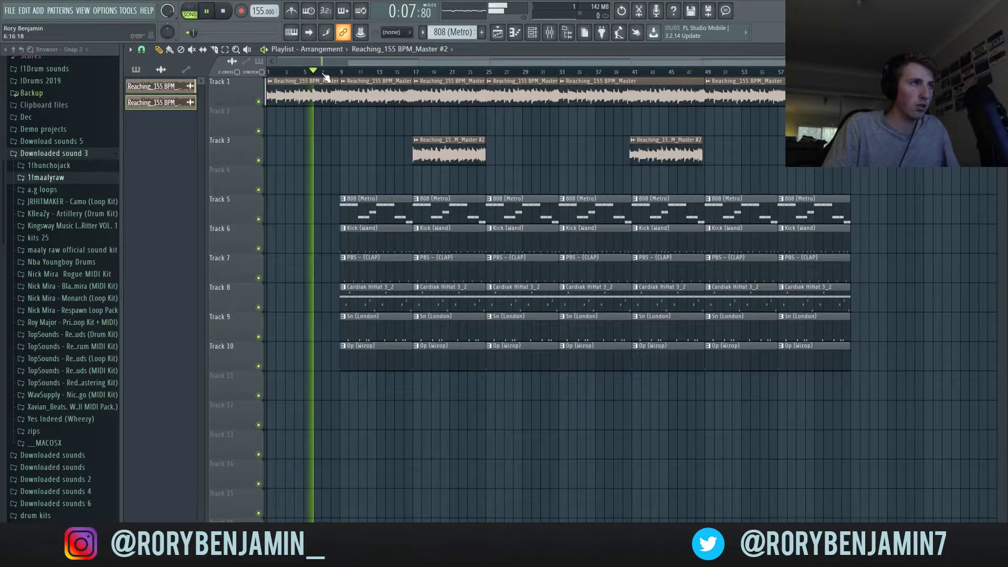
left_click(342, 72)
key("space")
left_click(409, 72)
key("space")
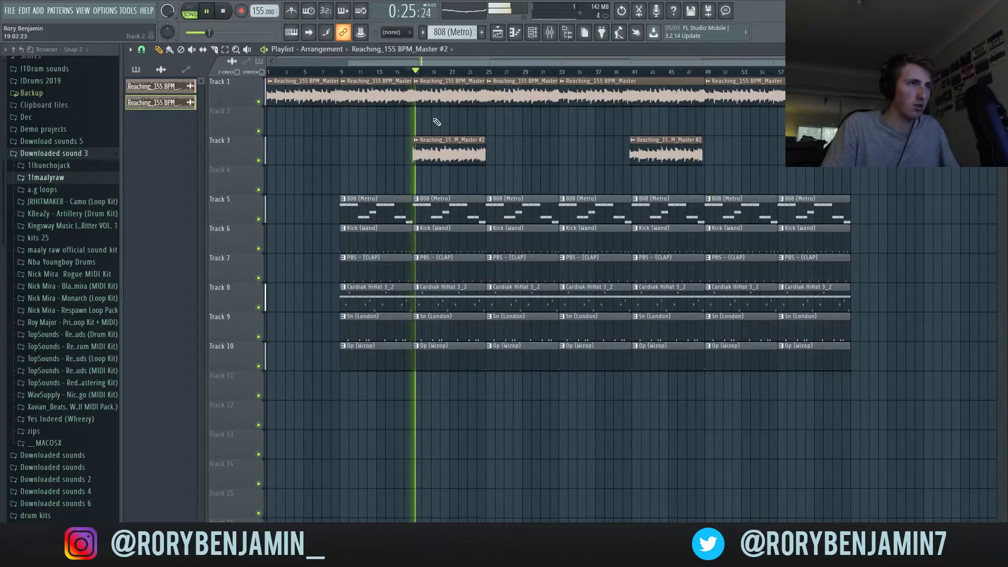
key("space")
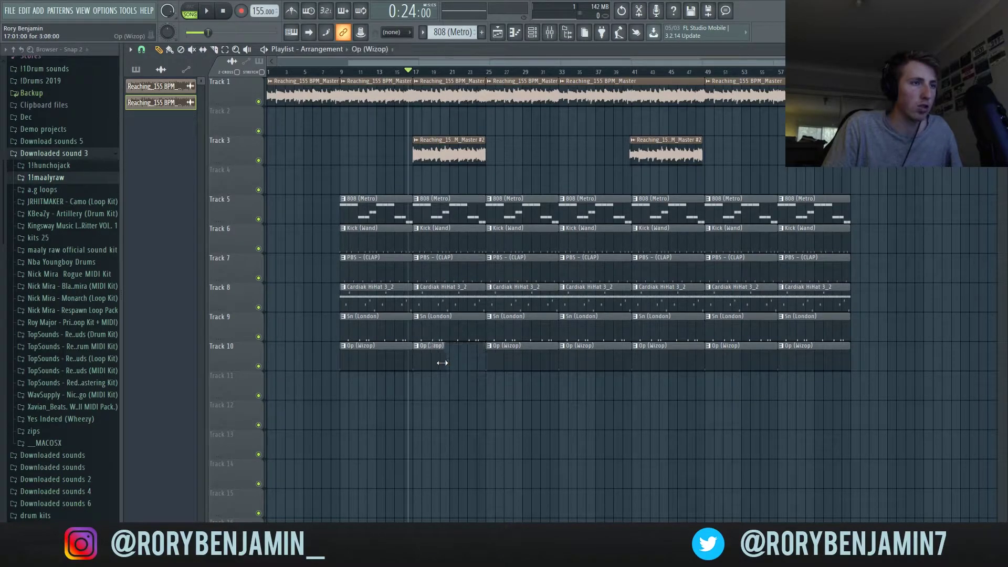
Shorten the Op (Wizop) clip at bar 17 on Track 10 to four bars, add a copy at bar 21, and play from bar 25.
left_click_drag(441, 351, 478, 352)
left_click(484, 74)
key("space")
key("space")
Replace the Track 1 loop clip at bar 25 with the first eight bars sliced from the clip at bar 33.
right_click(490, 85)
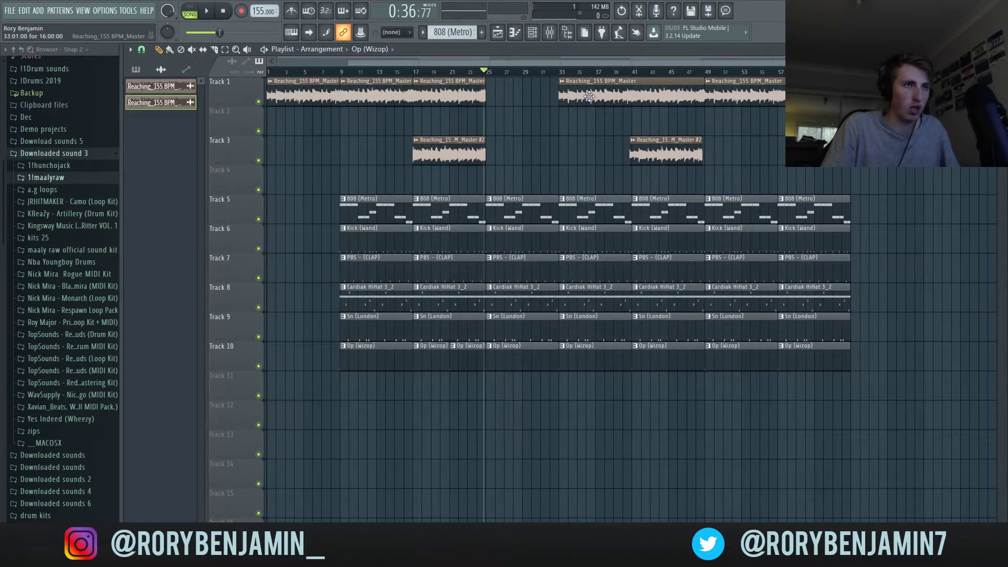
scroll(610, 101, "up", 3)
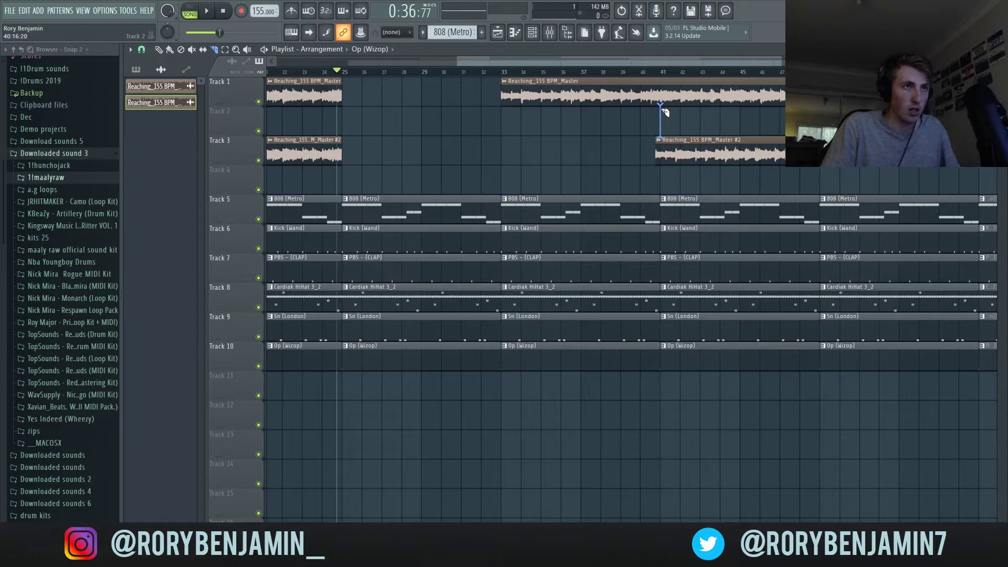
scroll(663, 103, "down", 3)
left_click_drag(588, 93, 514, 92)
key("space")
key("space")
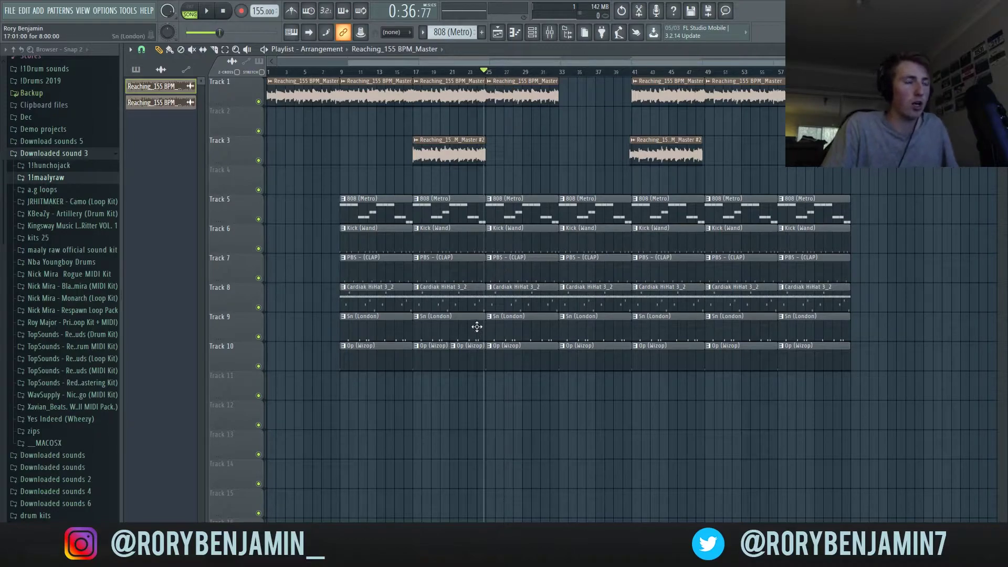
Start the bar-25 hi-hat clip on Track 8 half a bar later and remove the kick clip from bars 25 to 33.
scroll(494, 321, "up", 7)
left_click_drag(530, 302, 562, 301)
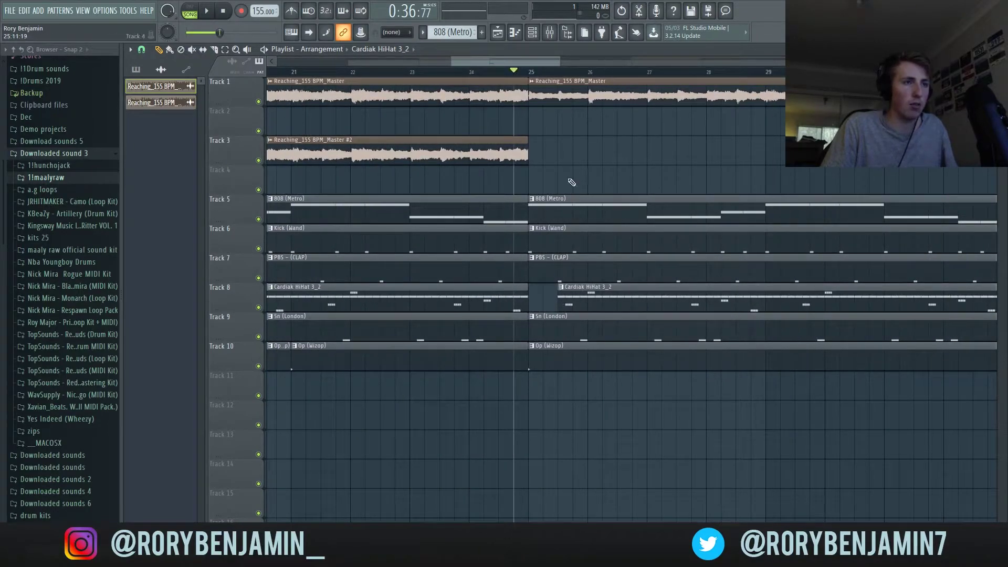
scroll(565, 138, "down", 7)
Play from bar 25 and fill the Track 1 gap at bars 33 to 41 with a duplicated eight-bar loop clip.
key("space")
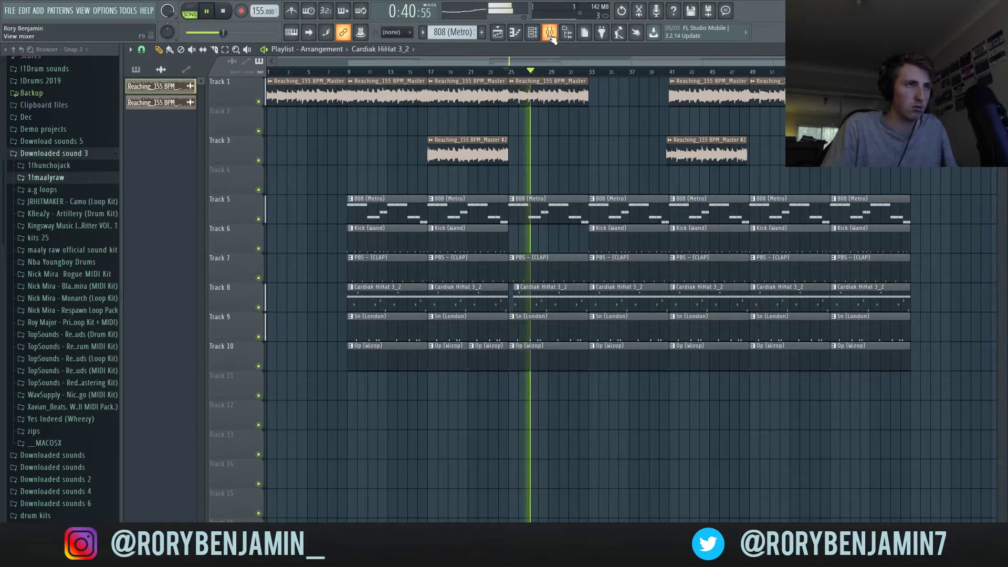
key("ctrl+b")
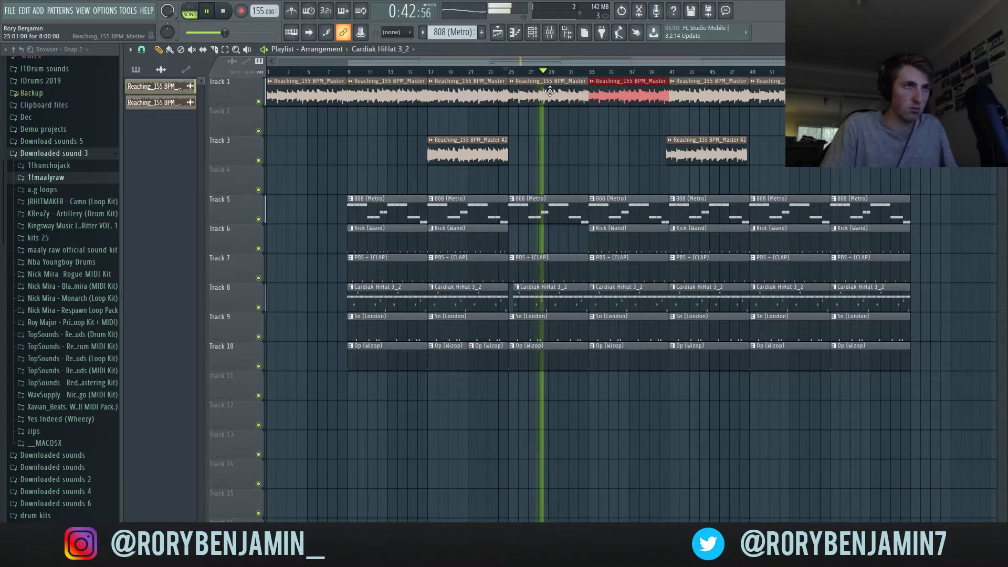
key("space")
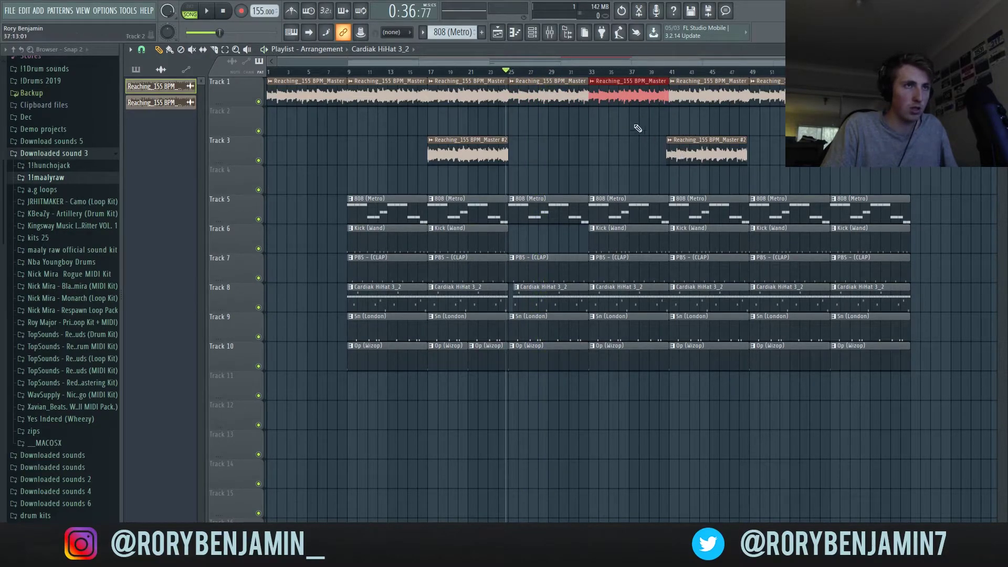
Add a Fruity Phaser to effect slot 4 of mixer Insert 4 and load its Subtle preset while playing.
left_click(549, 32)
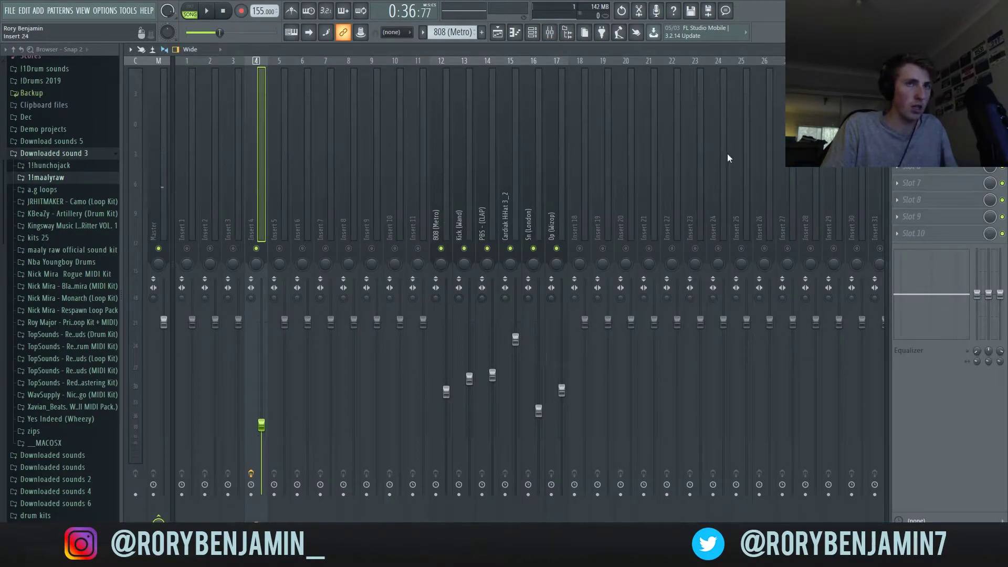
left_click(914, 132)
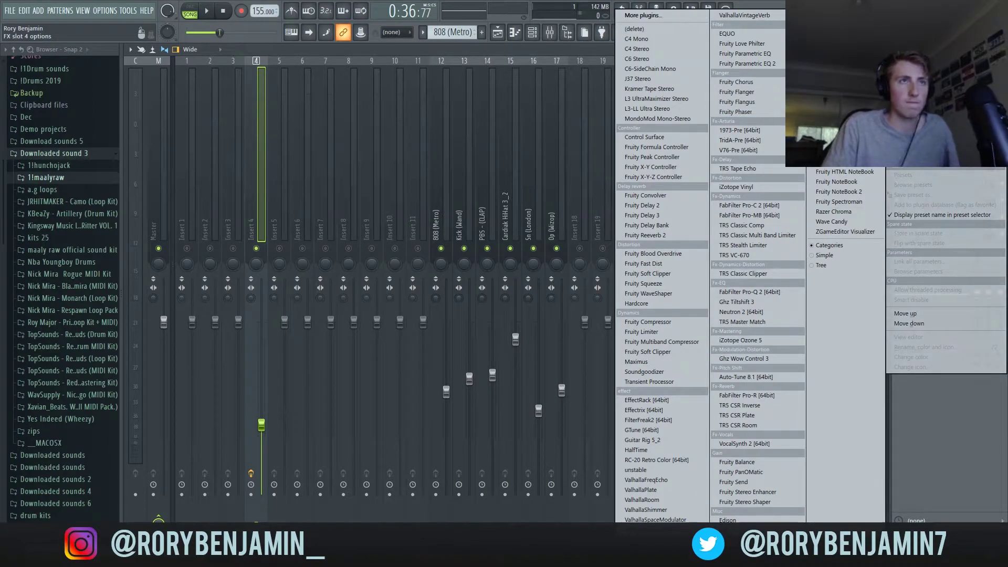
left_click(749, 111)
key("space")
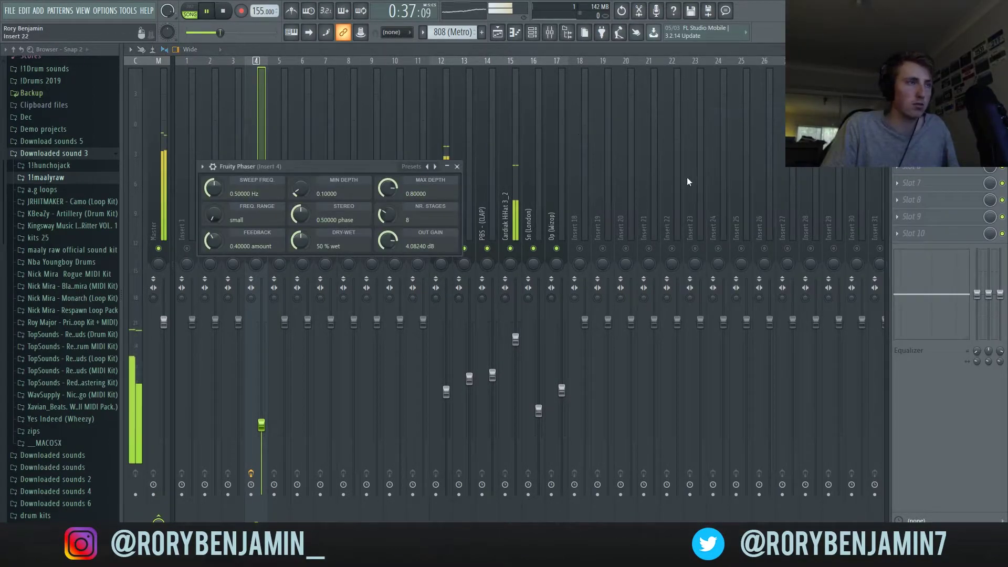
left_click(416, 167)
left_click(442, 383)
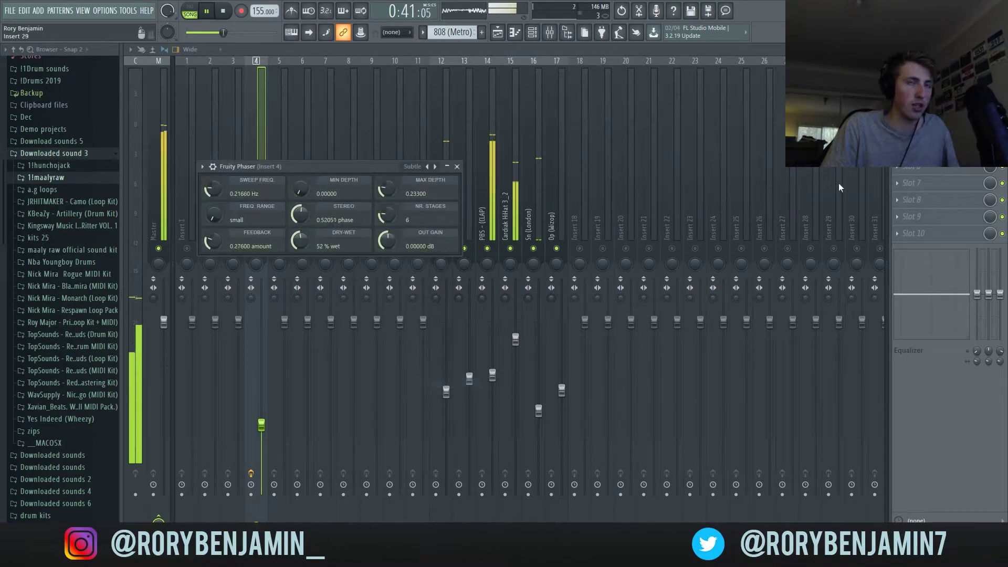
Create an automation clip for the Phaser's mix level on Insert 4 and return to the playlist.
key("space")
key("Escape")
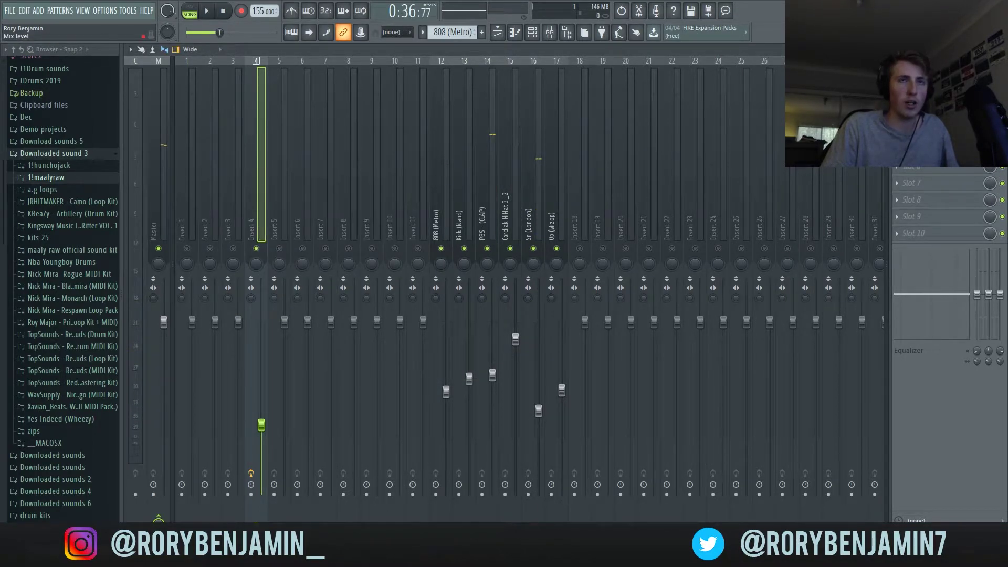
right_click(990, 133)
left_click(940, 205)
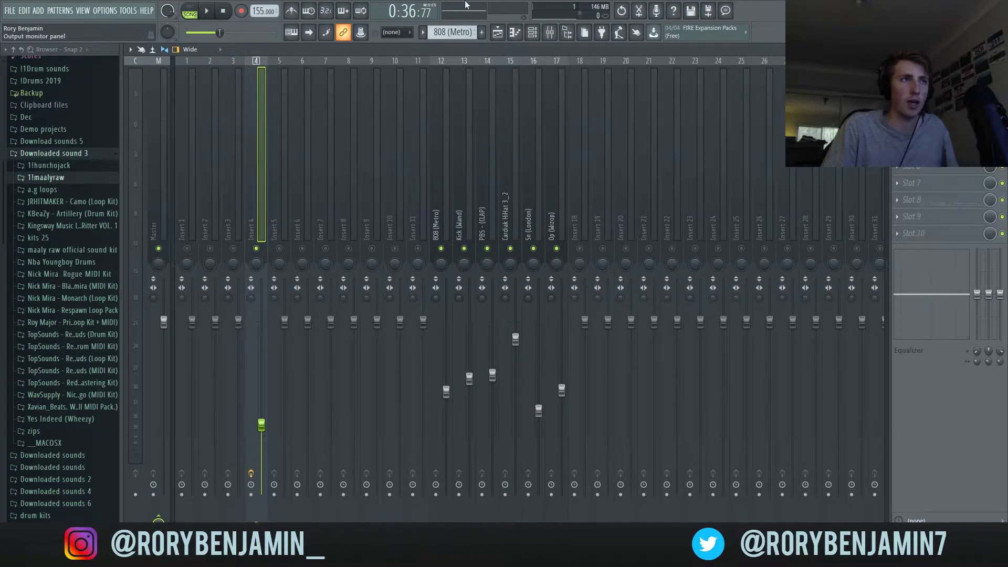
left_click(497, 35)
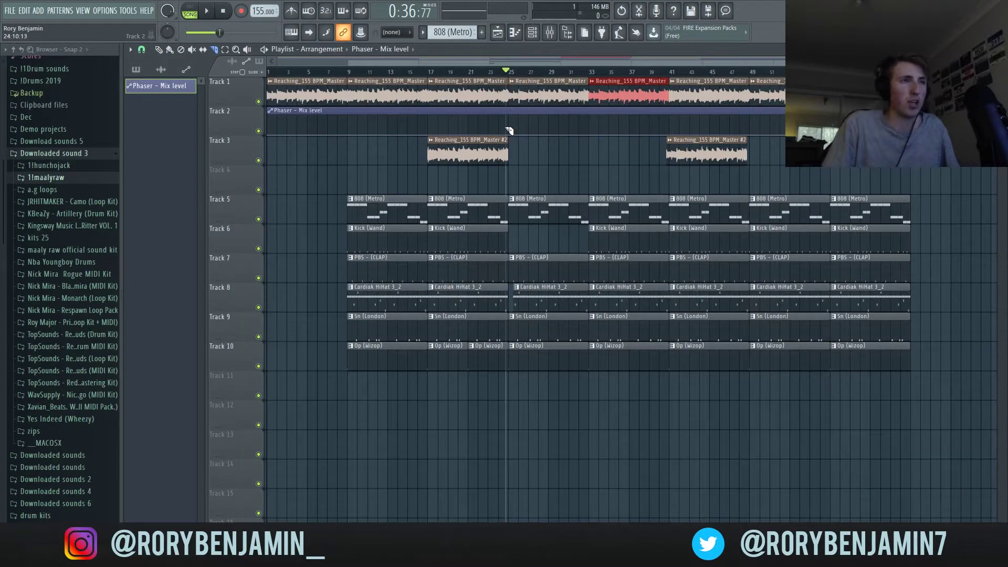
Shape the Phaser mix-level automation to jump to 100% at bar 25 and drop back at bar 33, playing the result.
scroll(512, 144, "down", 2)
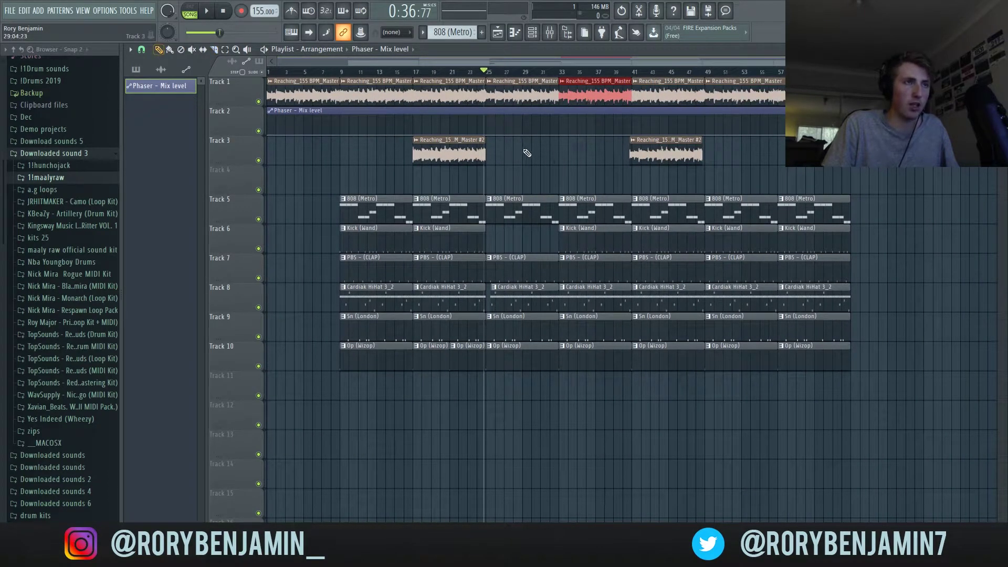
scroll(529, 153, "up", 3)
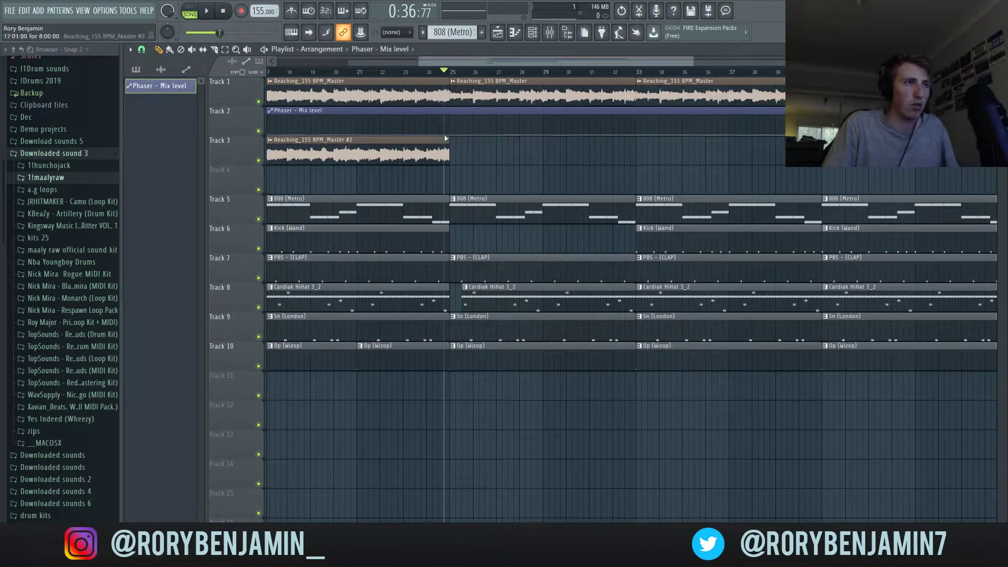
left_click_drag(460, 127, 490, 112)
left_click_drag(620, 123, 640, 113)
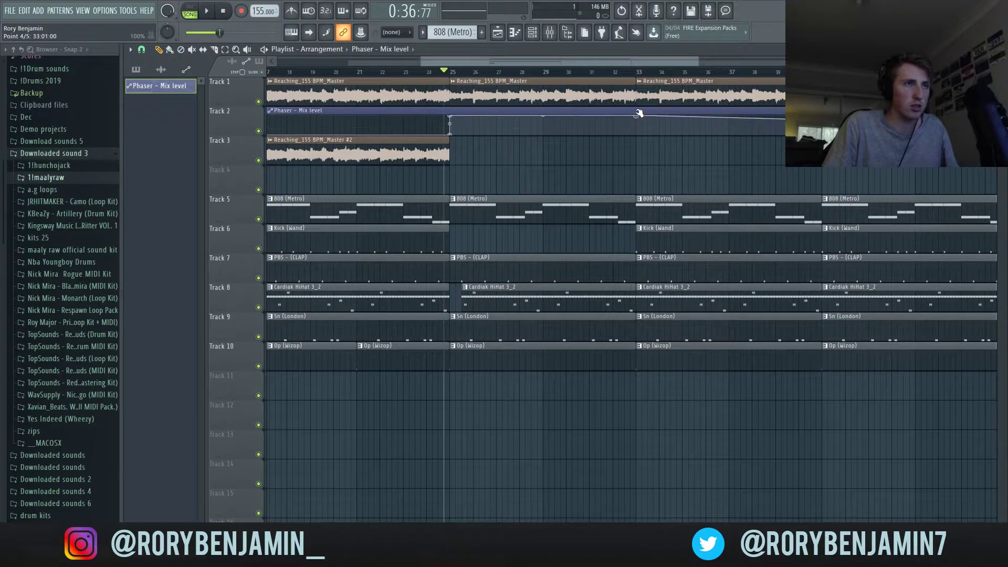
key("space")
scroll(525, 175, "down", 4)
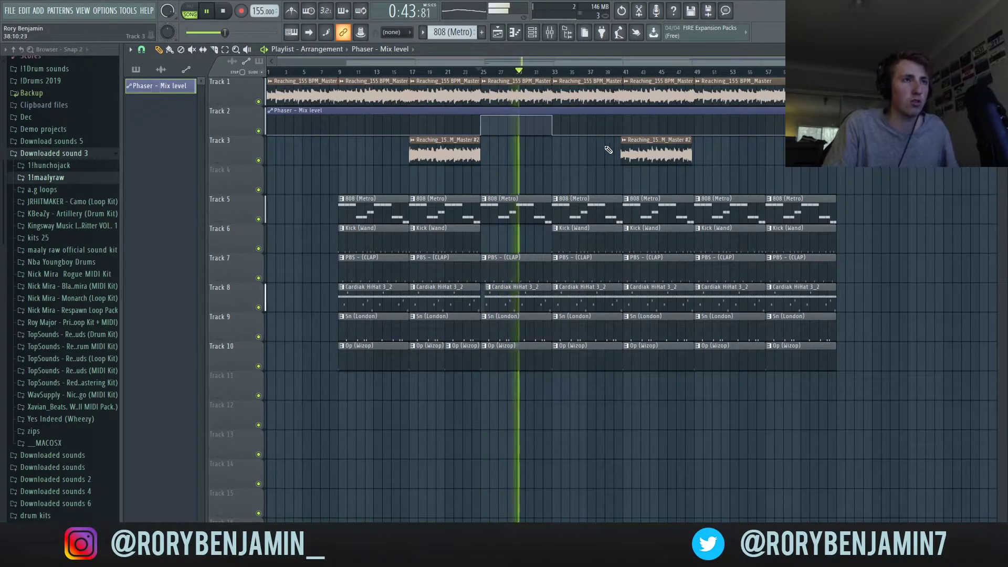
Move the second Track 3 loop clip to bar 33 and slice its first four bars into one-bar pieces.
left_click_drag(653, 153, 586, 153)
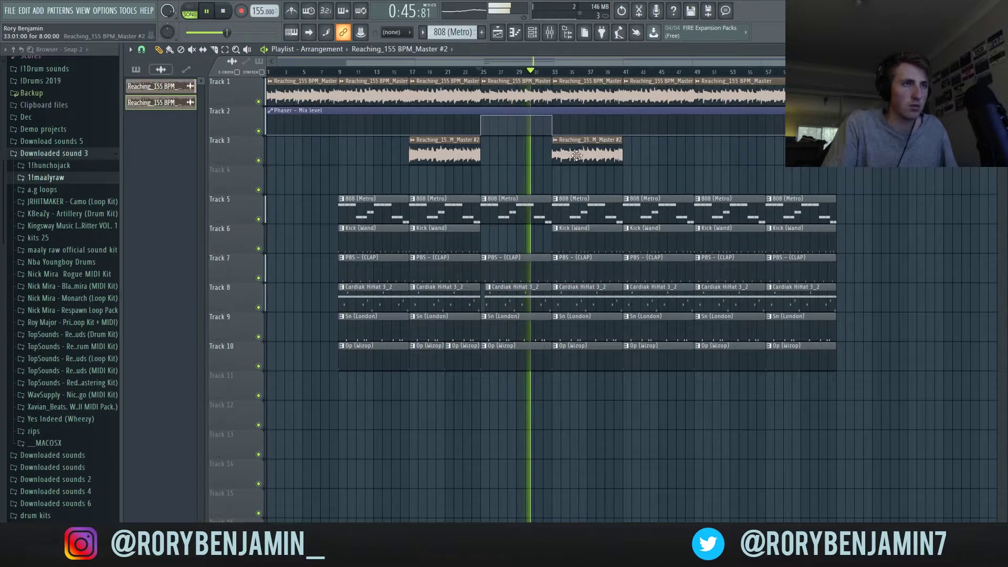
scroll(553, 165, "up", 2)
scroll(553, 165, "up", 4)
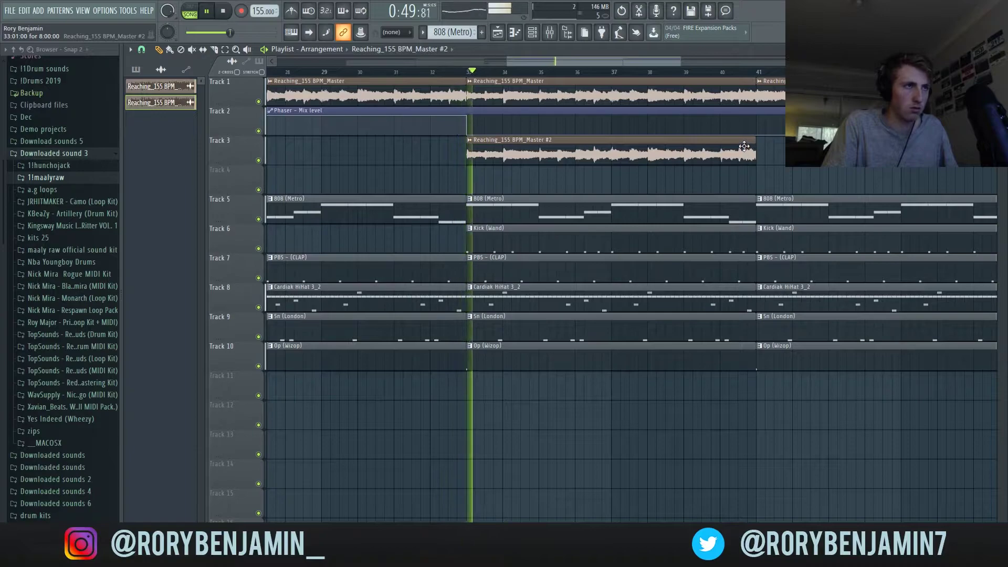
key("space")
mouse_move(745, 146)
left_mouse_down()
mouse_move(735, 146)
mouse_move(753, 144)
mouse_move(746, 144)
left_mouse_up()
scroll(496, 160, "up", 3)
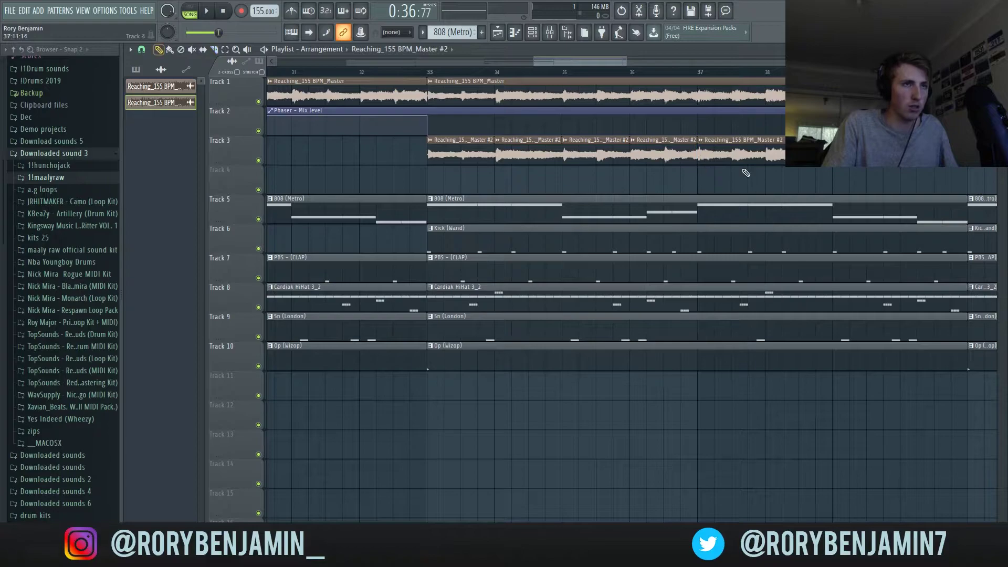
Move the four-bar piece at bar 37 to Track 4 and space the one-bar pieces on Track 3 at bars 33, 35, 37 and 39.
scroll(746, 173, "down", 4)
left_click_drag(701, 152, 702, 185)
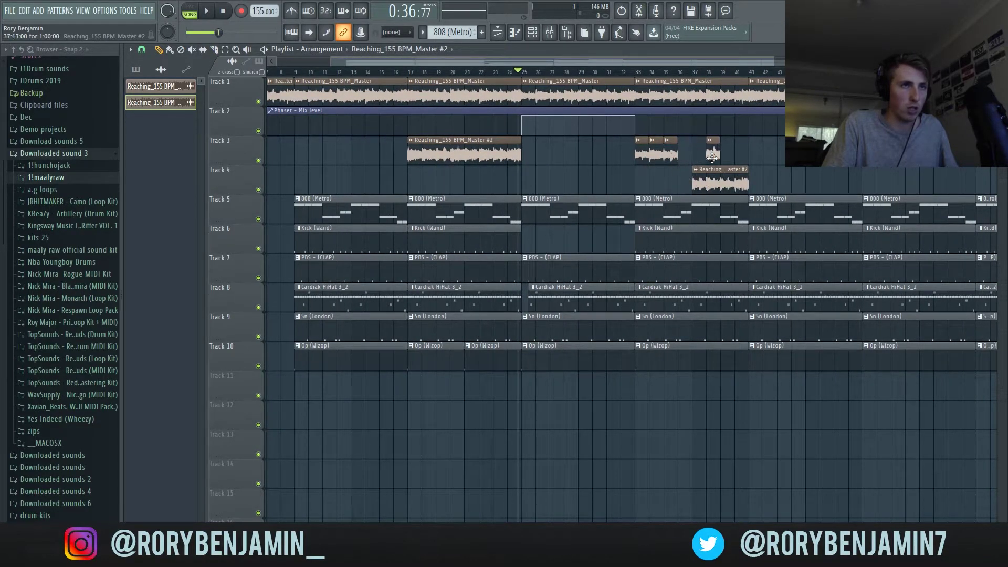
key("ctrl+z")
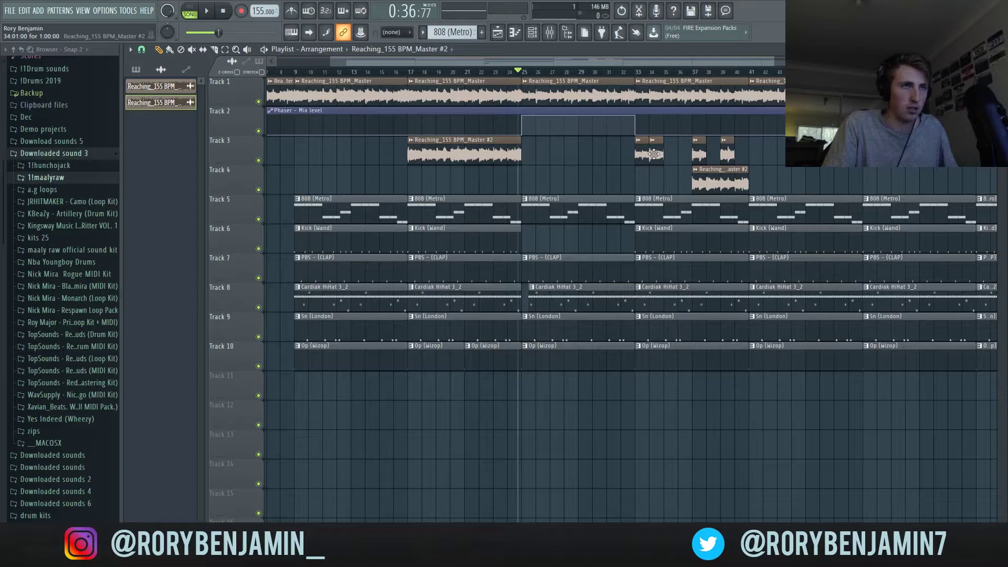
key("space")
key("space")
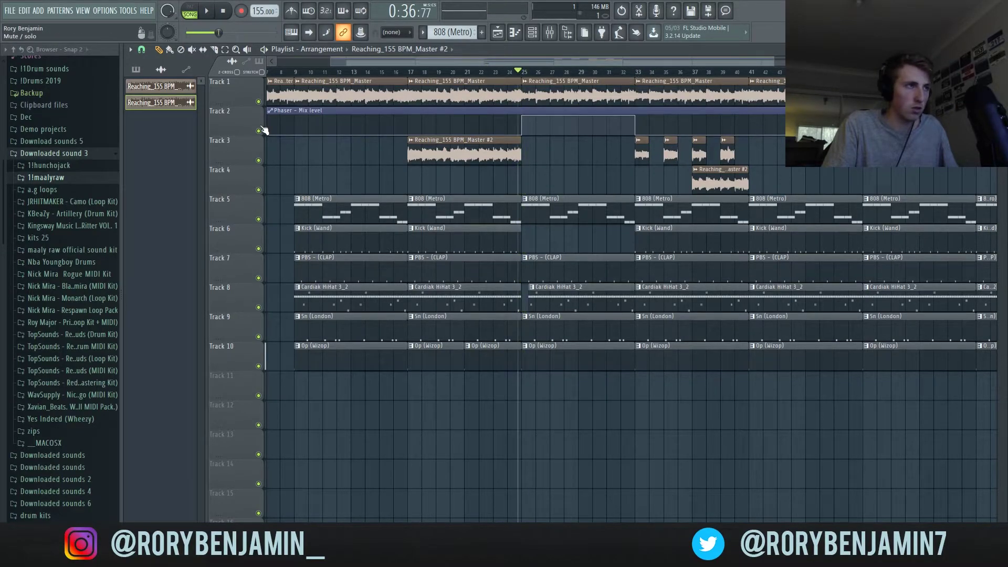
Solo Tracks 1, 2 and 3 and listen to the sliced loop pieces from just before bar 33.
right_click(258, 131)
left_click(258, 101)
left_click(258, 160)
key("space")
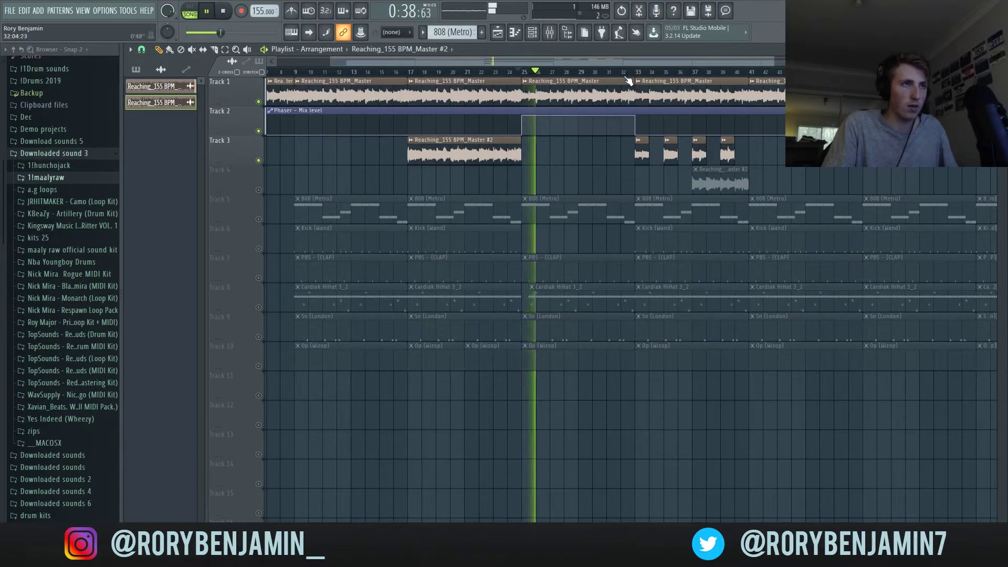
left_click(622, 71)
scroll(783, 152, "up", 1)
scroll(730, 154, "down", 2)
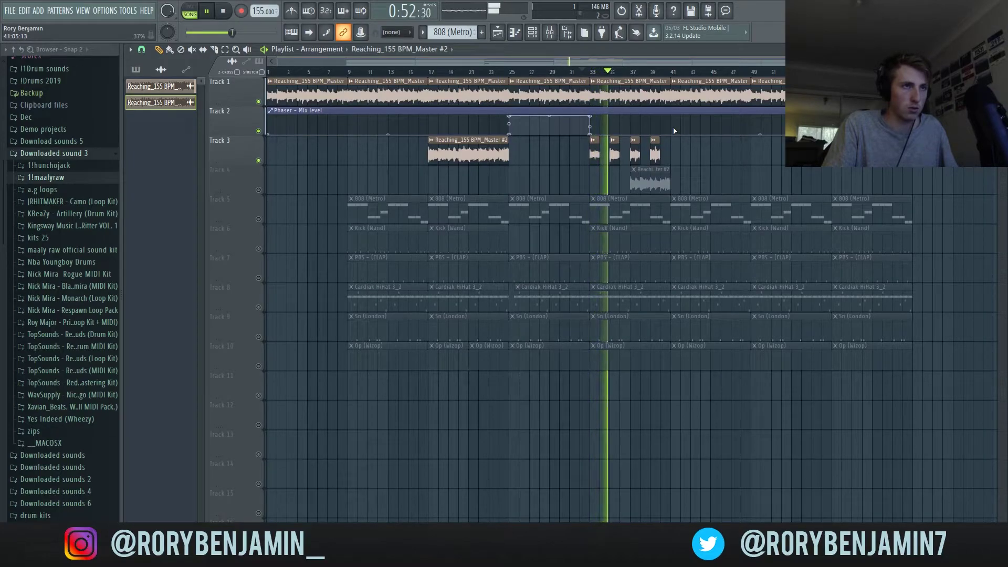
key("space")
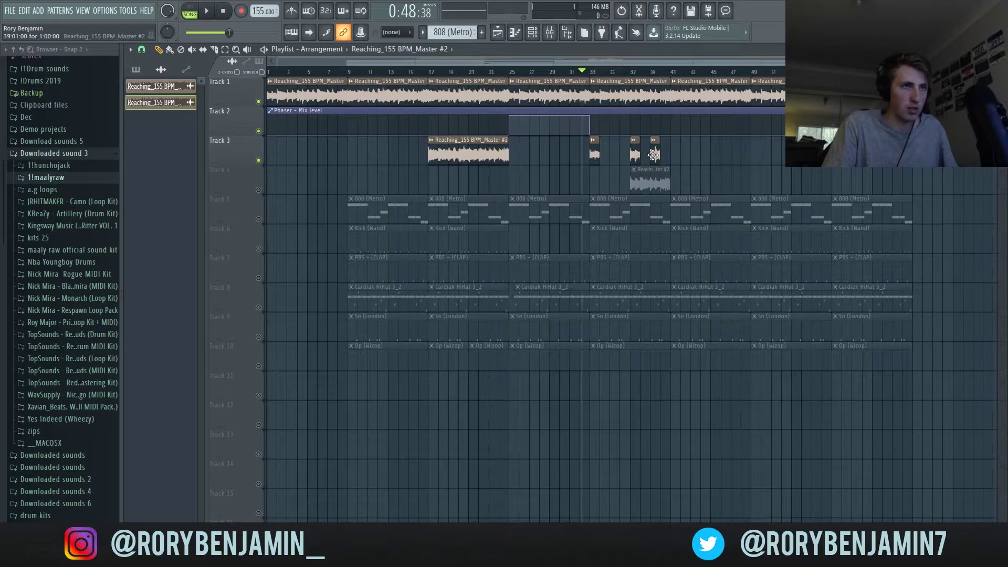
Listen to the sliced pieces and undo the slicing and spacing, going back to one whole eight-bar clip on Track 4 at bar 33.
key("space")
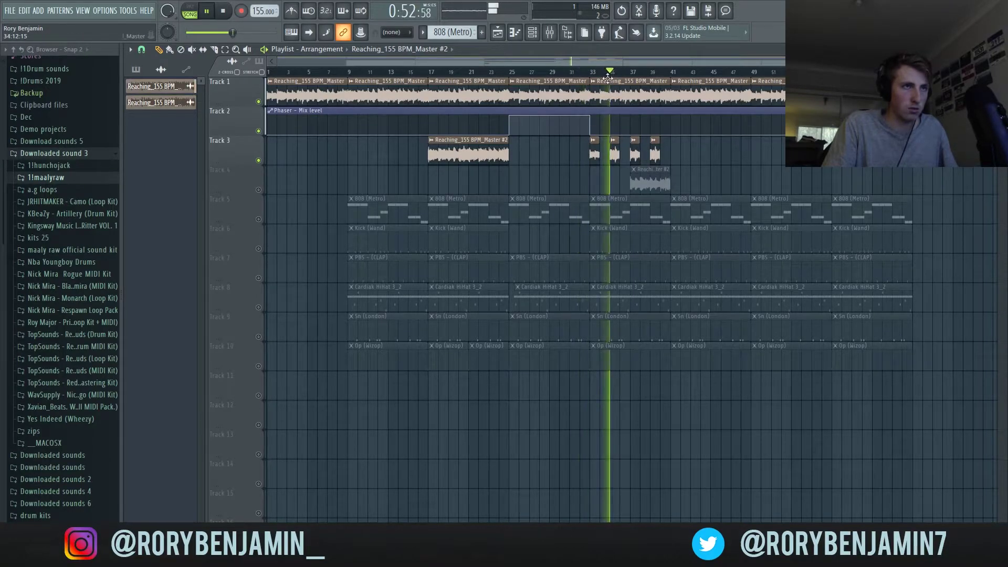
right_click(644, 176)
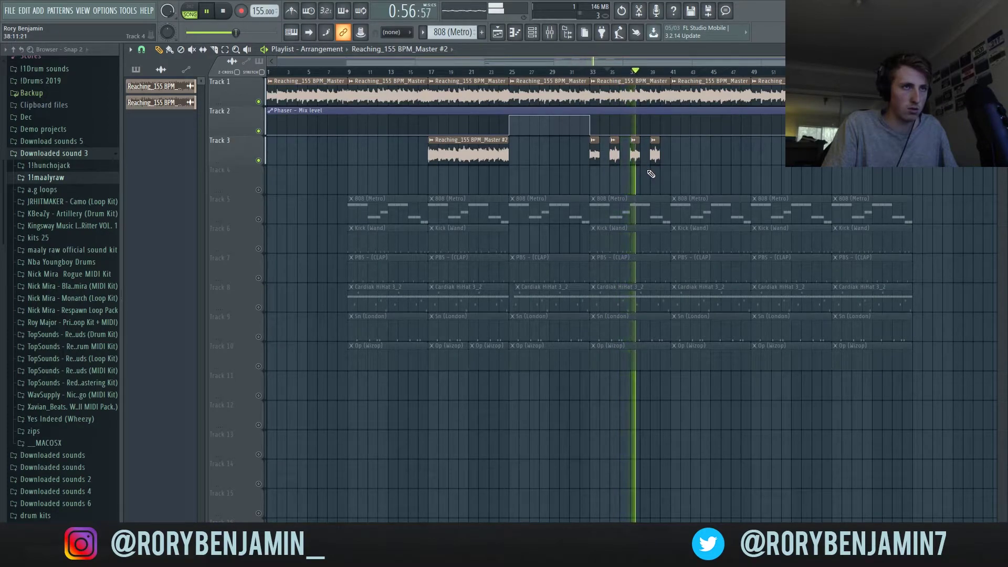
key("ctrl+z")
key("ctrl+z")
key("space")
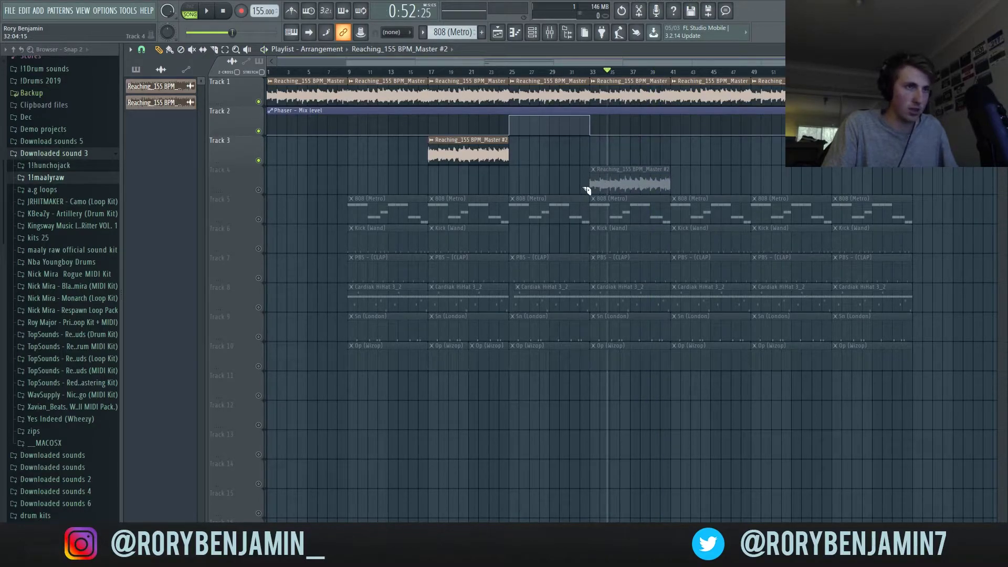
Slice the Track 4 clip into one-bar pieces, unmute the track, keep only the pieces at bars 33, 35, 37 and 39, and play it.
scroll(599, 187, "up", 4)
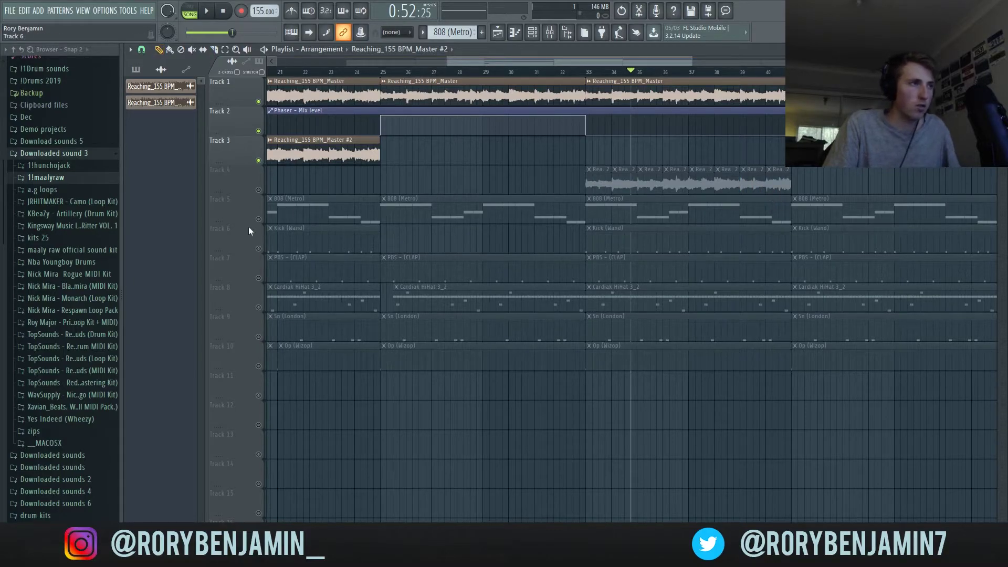
left_click(258, 190)
right_click(623, 181)
right_click(676, 181)
right_click(734, 184)
right_click(777, 183)
key("space")
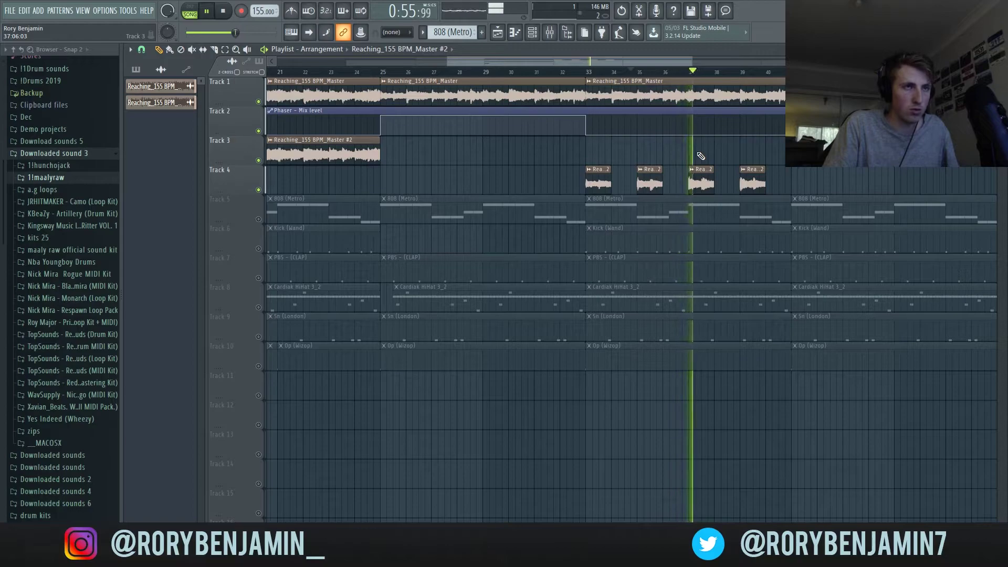
key("space")
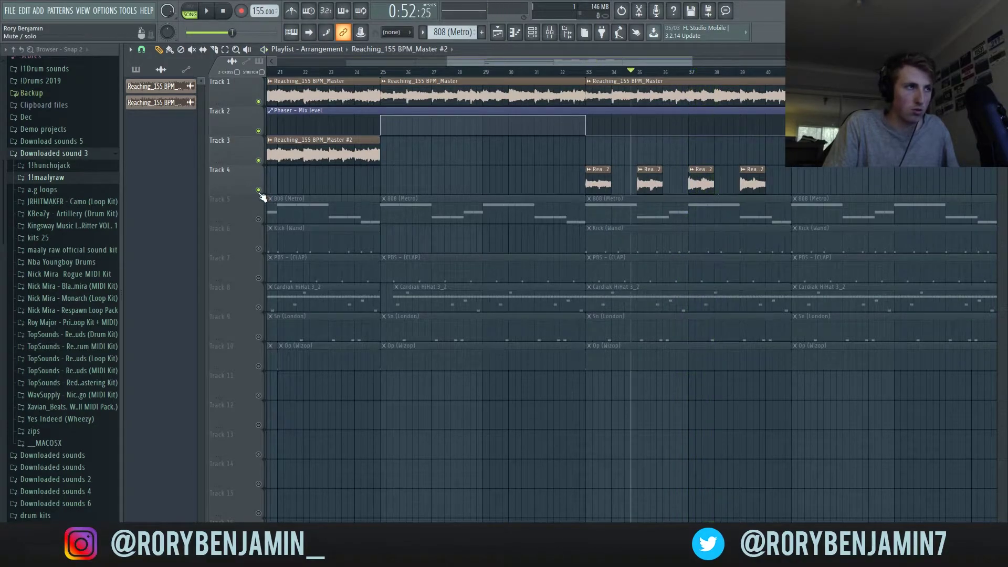
Solo Track 4 and listen to its one-bar pieces from just before bar 33.
left_click(259, 190, "ctrl")
key("space")
left_click(585, 72)
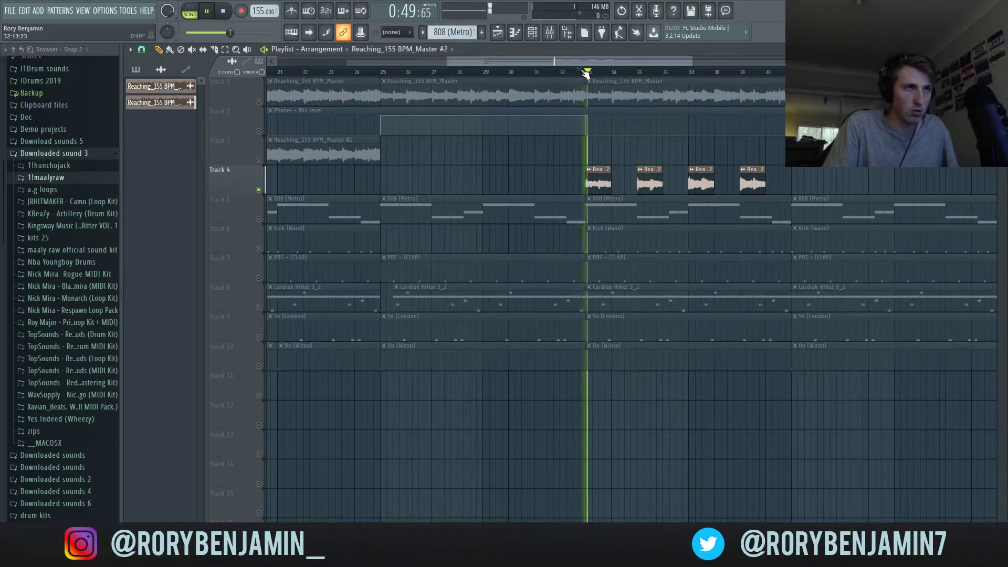
key("space")
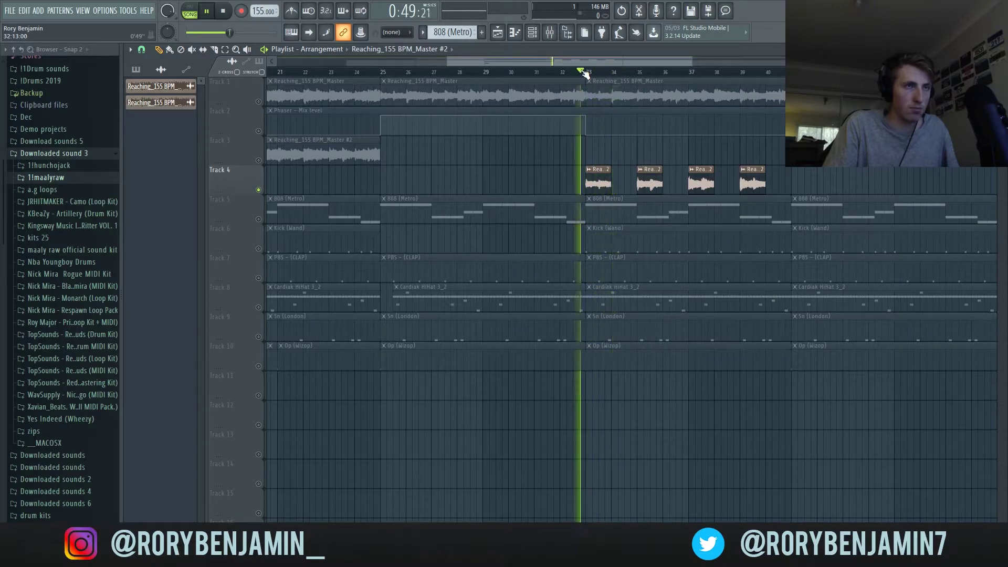
Make each of the four one-bar loop pieces on Track 4 unique.
double_click(599, 186)
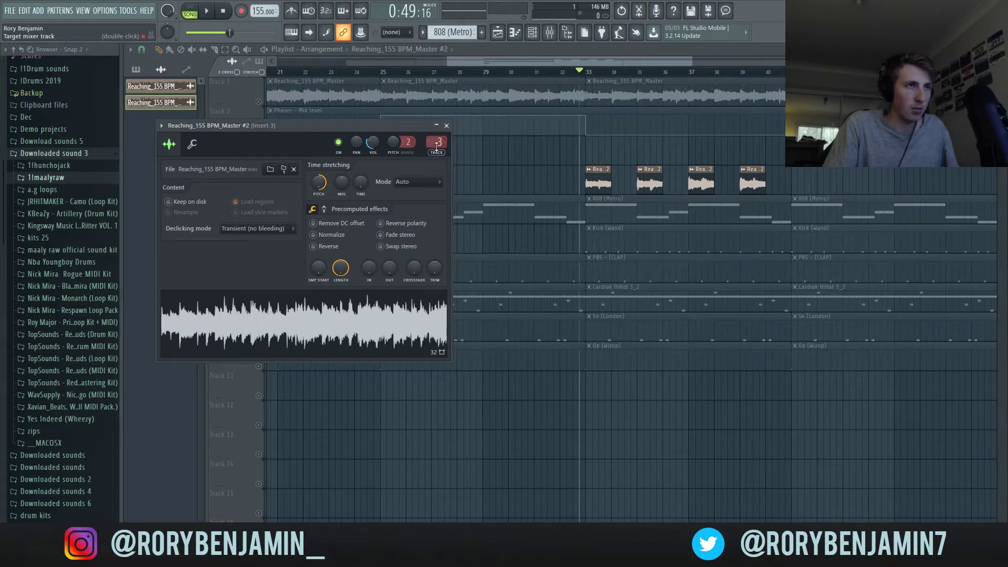
key("Escape")
right_click(587, 173)
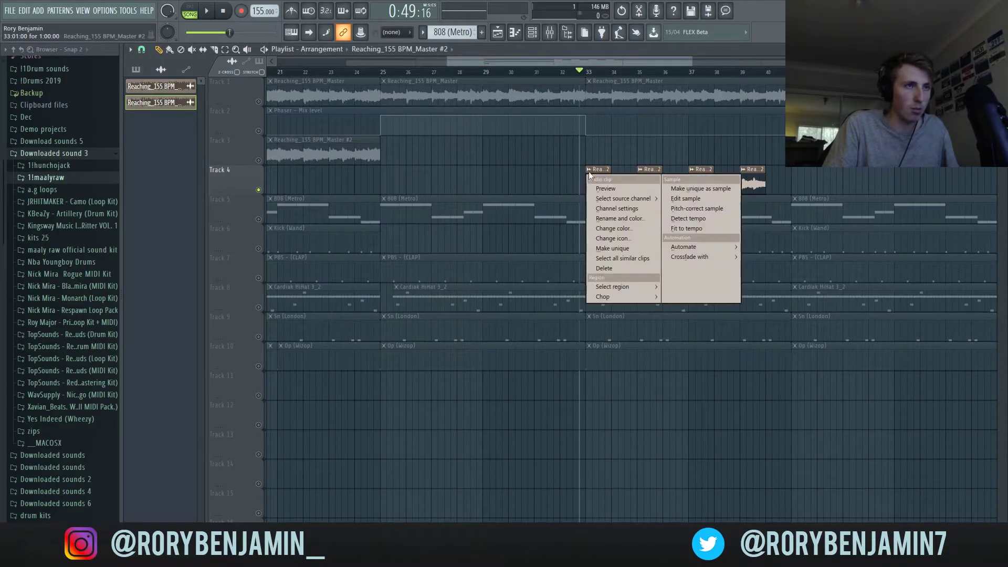
left_click(615, 248)
right_click(640, 170)
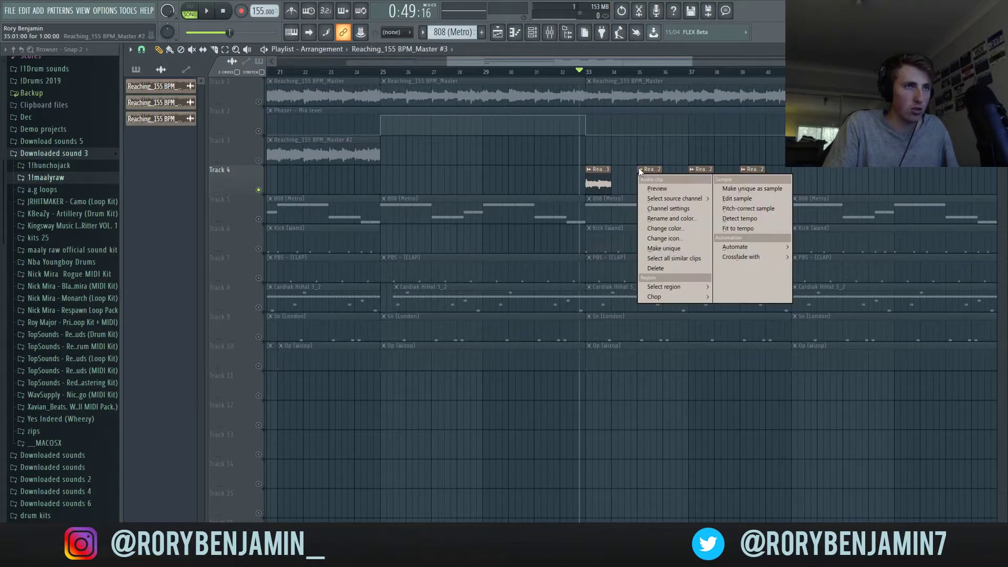
left_click(662, 248)
right_click(690, 170)
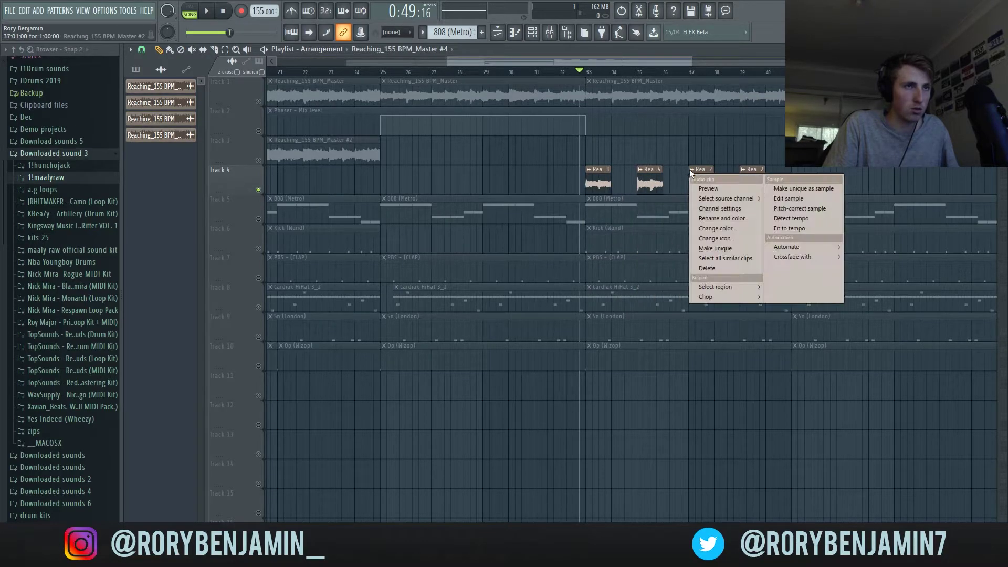
left_click(714, 248)
right_click(745, 177)
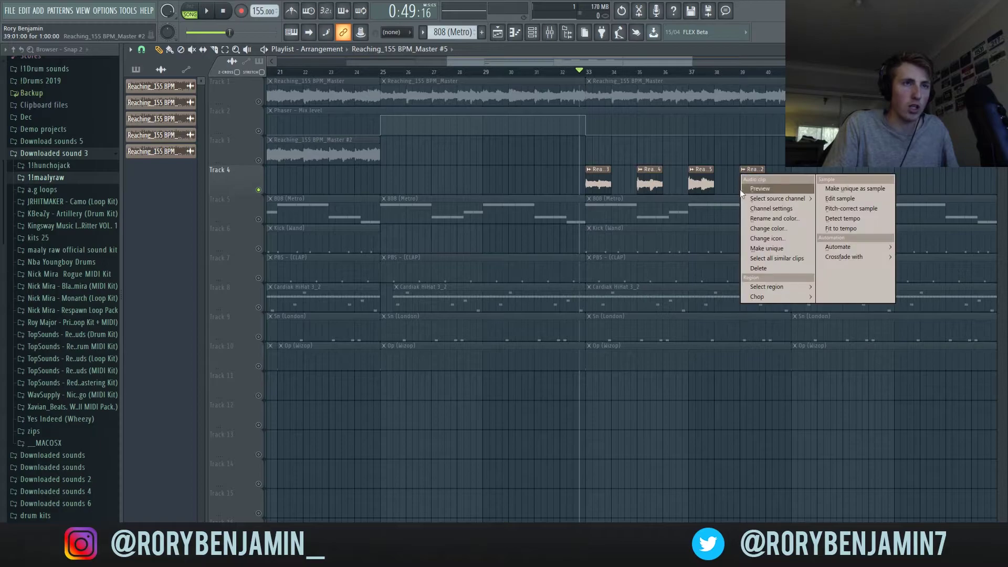
left_click(754, 248)
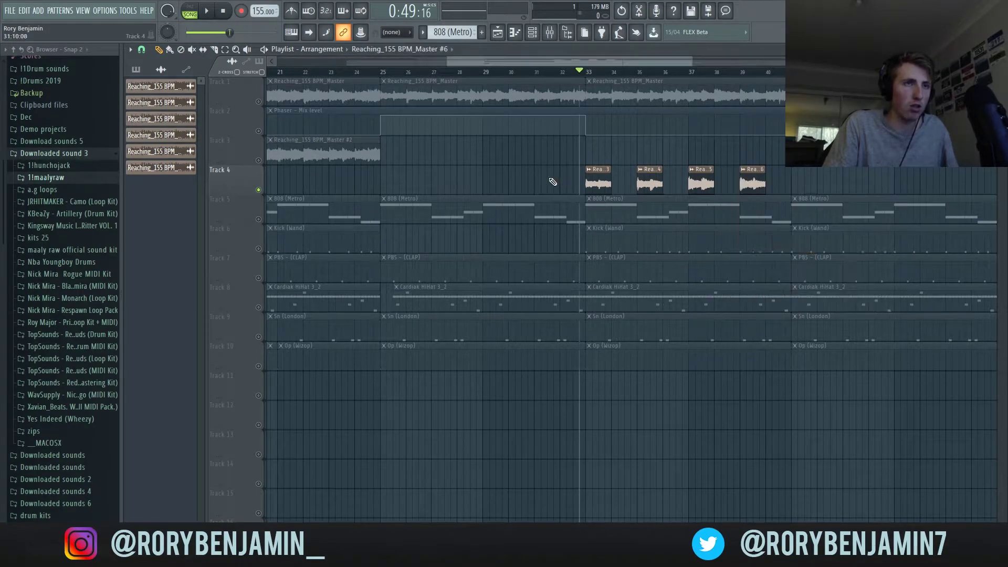
Assign the channels of the four unique loop pieces to mixer Insert 3.
double_click(597, 185)
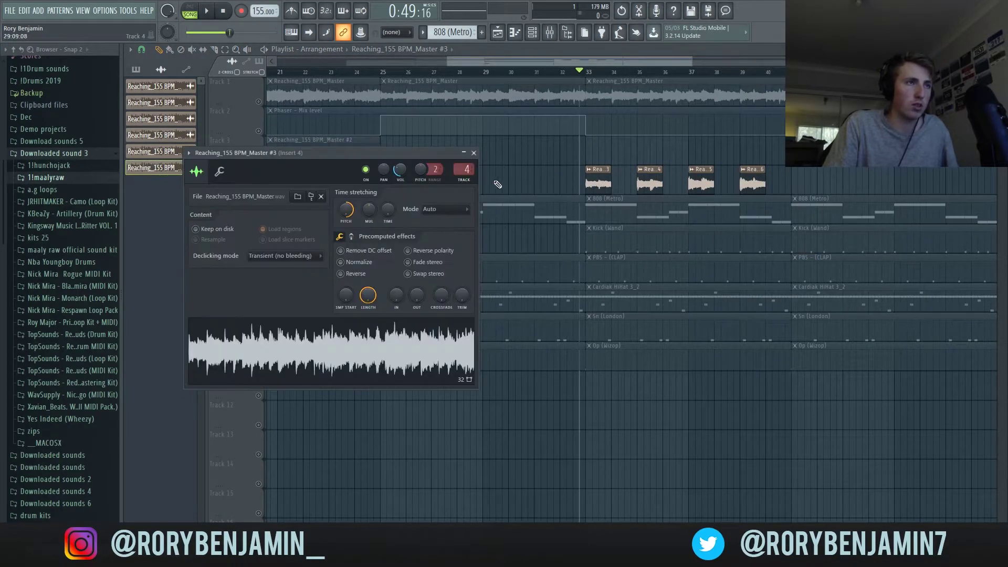
double_click(647, 184)
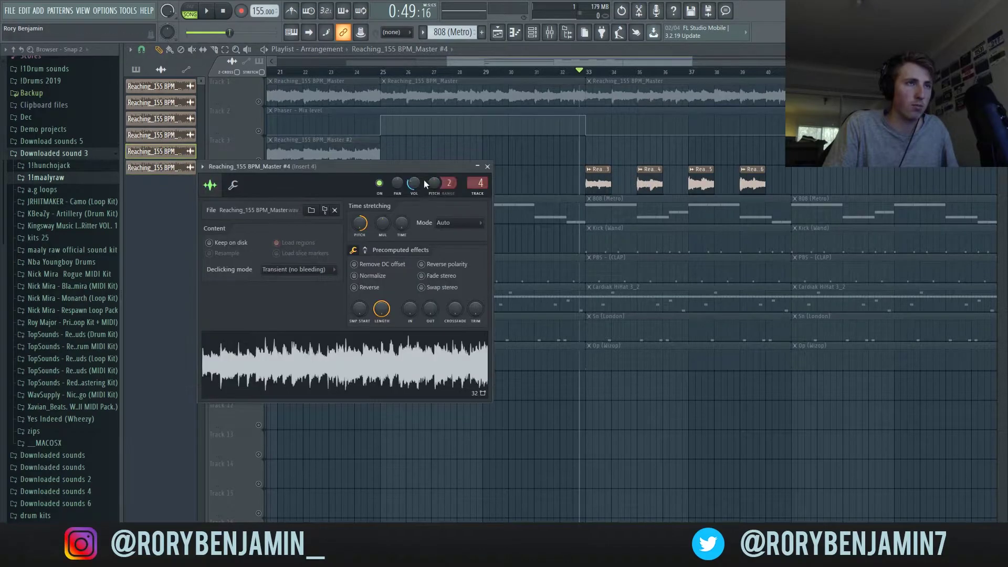
double_click(698, 181)
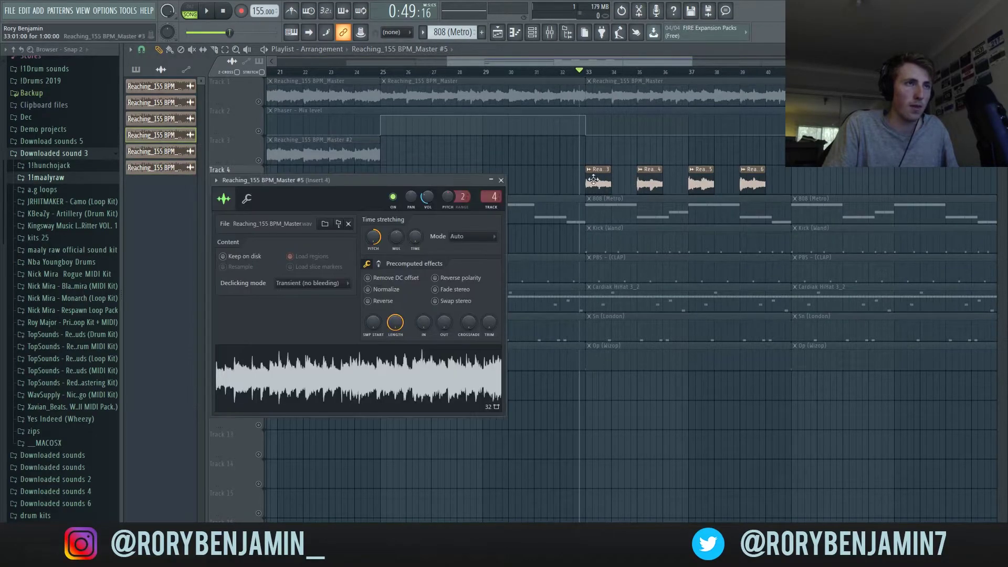
double_click(752, 184)
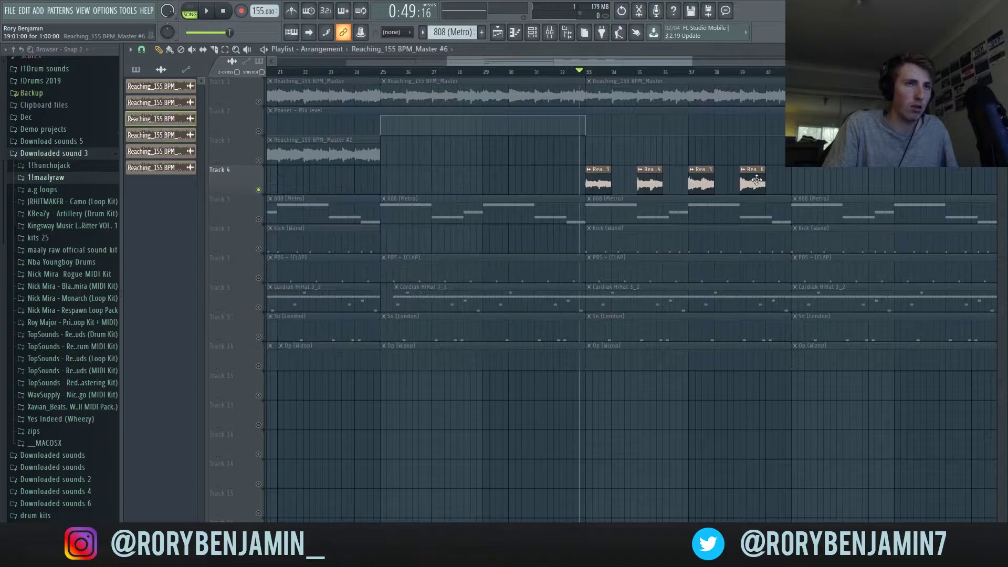
left_click(514, 194)
Route mixer Insert 3 only to Insert 4 and play the pieces to check the signal.
key("space")
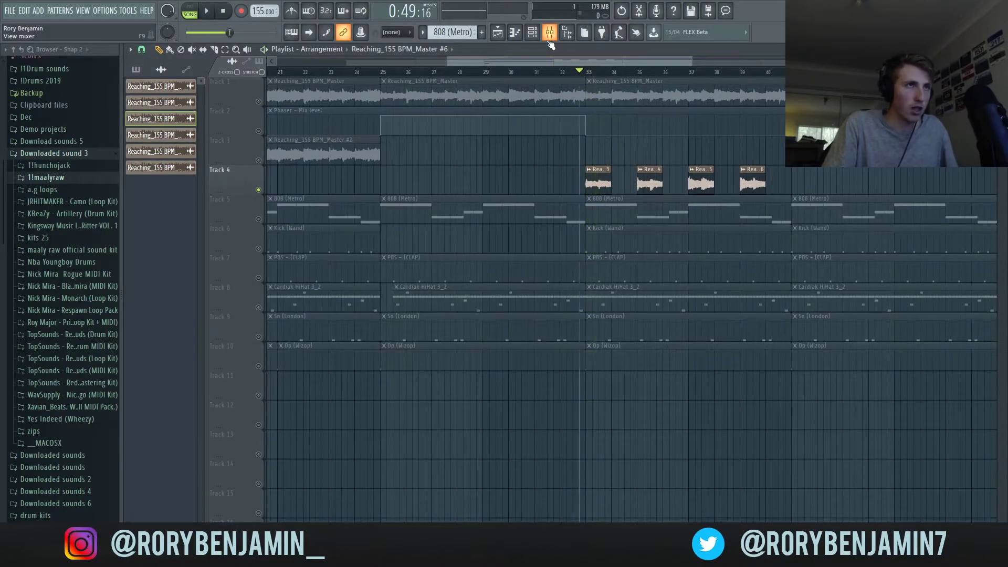
left_click(549, 33)
key("space")
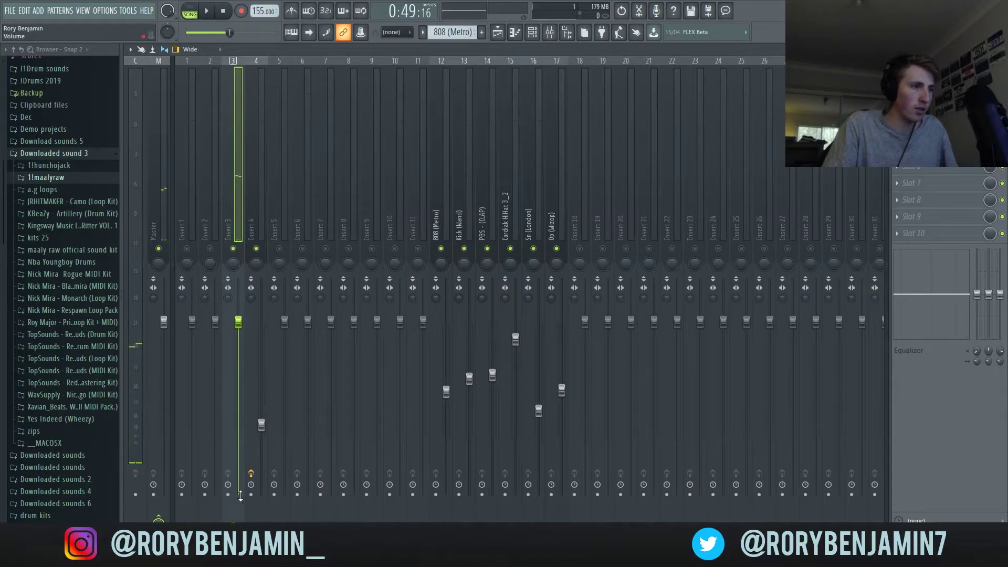
right_click(251, 480)
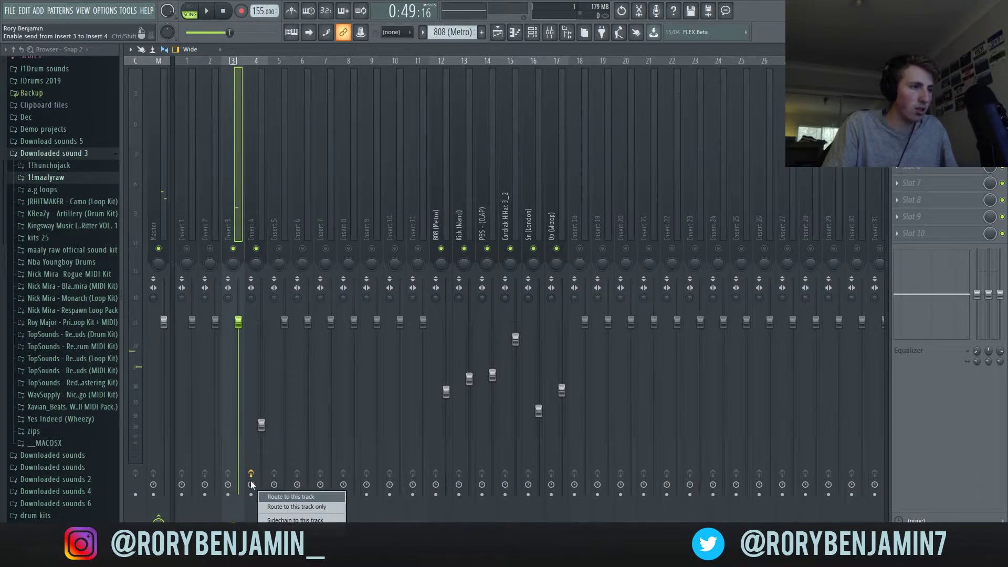
left_click(239, 206)
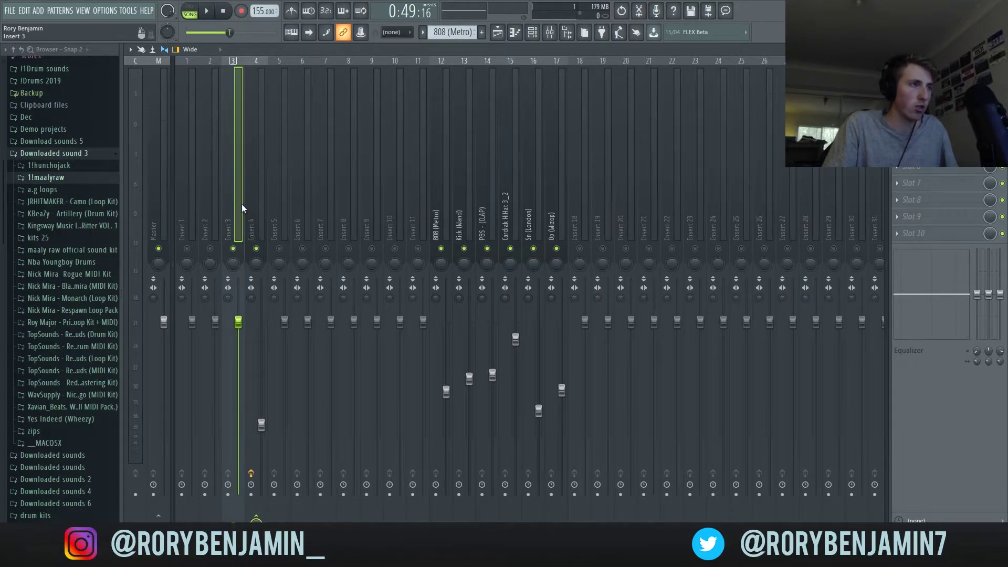
key("space")
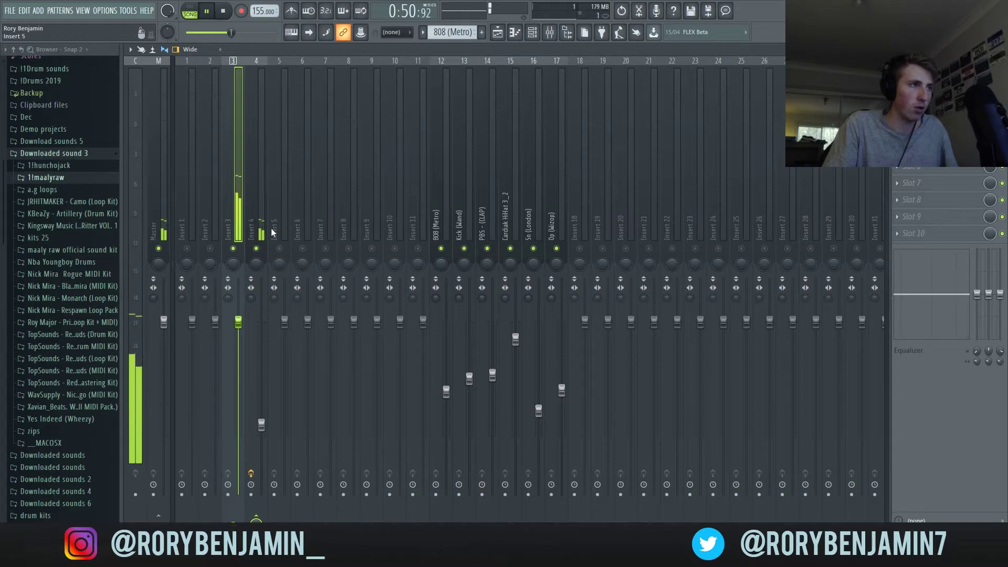
key("space")
Load the "perc delay" mixer track state on Insert 3 and play the pieces through it.
left_click(899, 115)
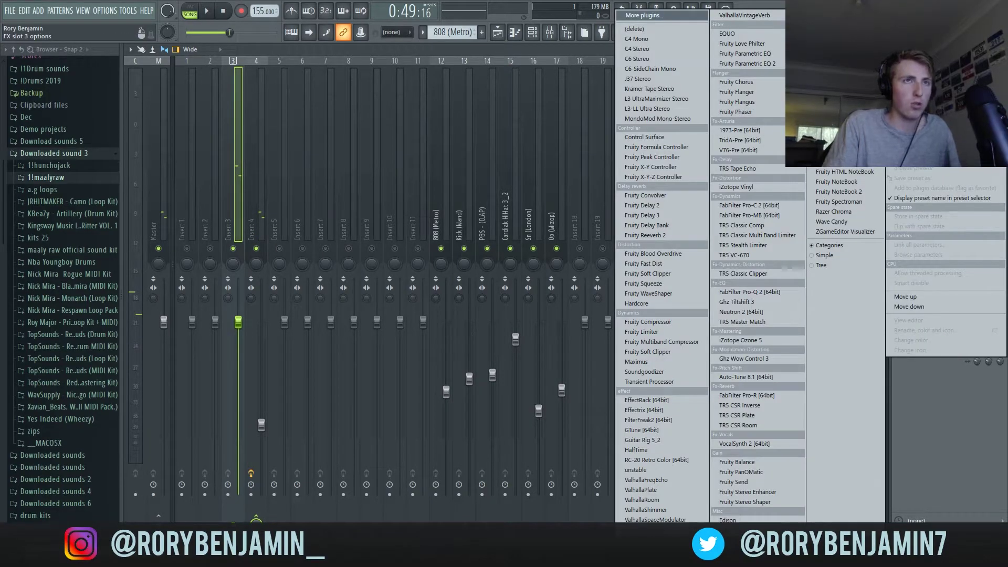
left_click(489, 171)
right_click(237, 178)
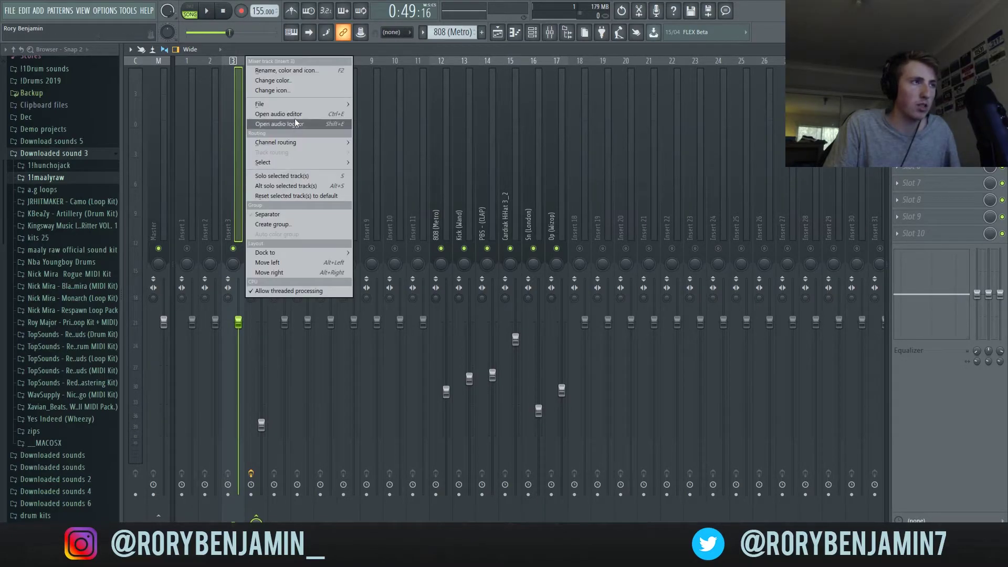
mouse_move(297, 103)
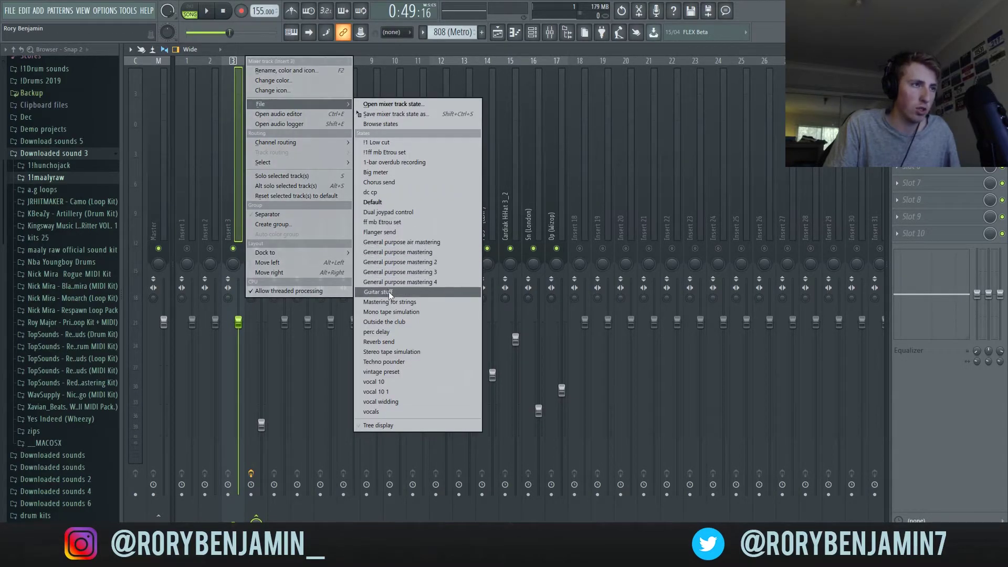
left_click(405, 331)
key("space")
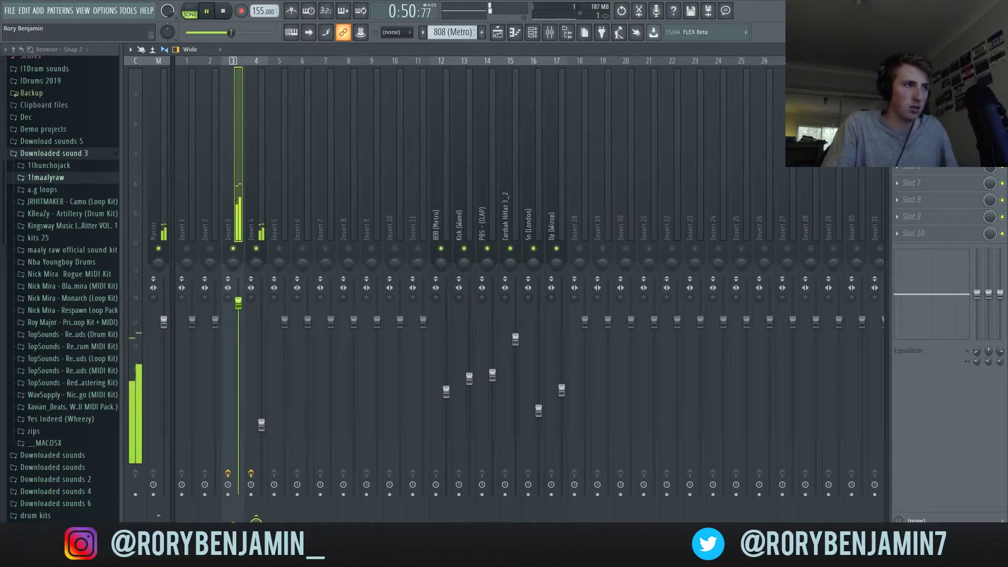
Go through the Fruity Delay 2 and Fruity Reeverb 2 settings on Insert 3 and lower the Insert 3 fader during playback.
left_click(924, 115)
left_click_drag(182, 107, 419, 129)
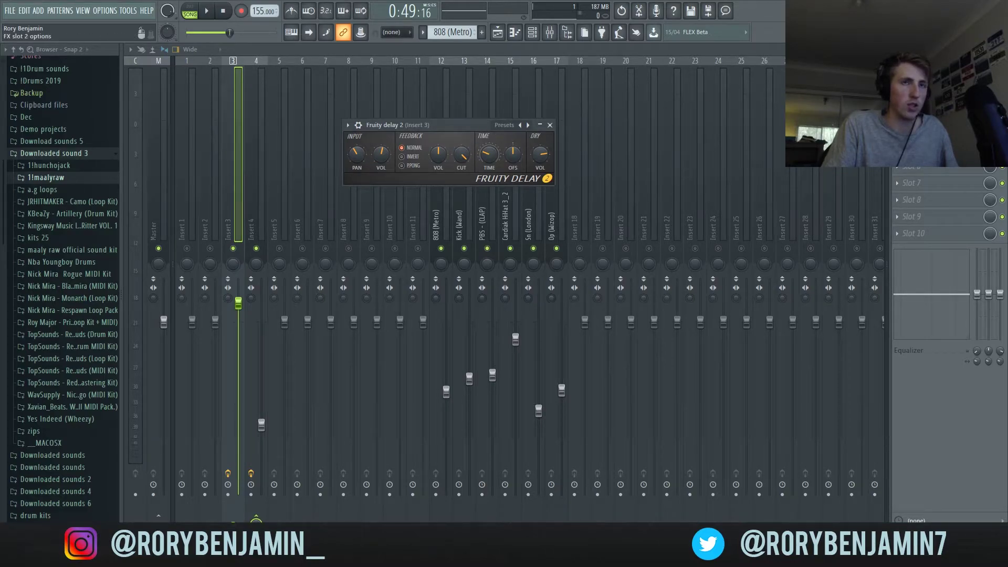
left_click(924, 132)
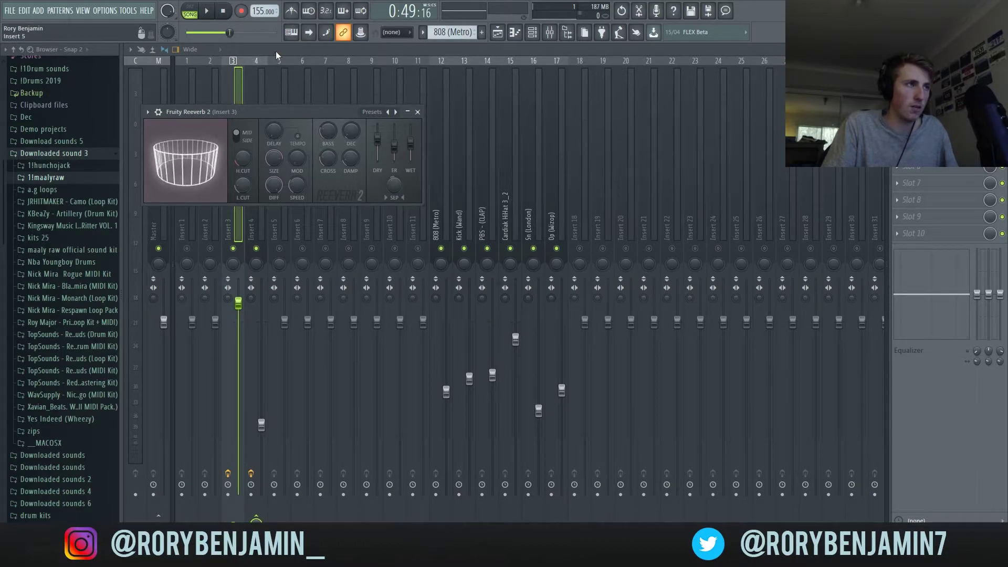
key("Escape")
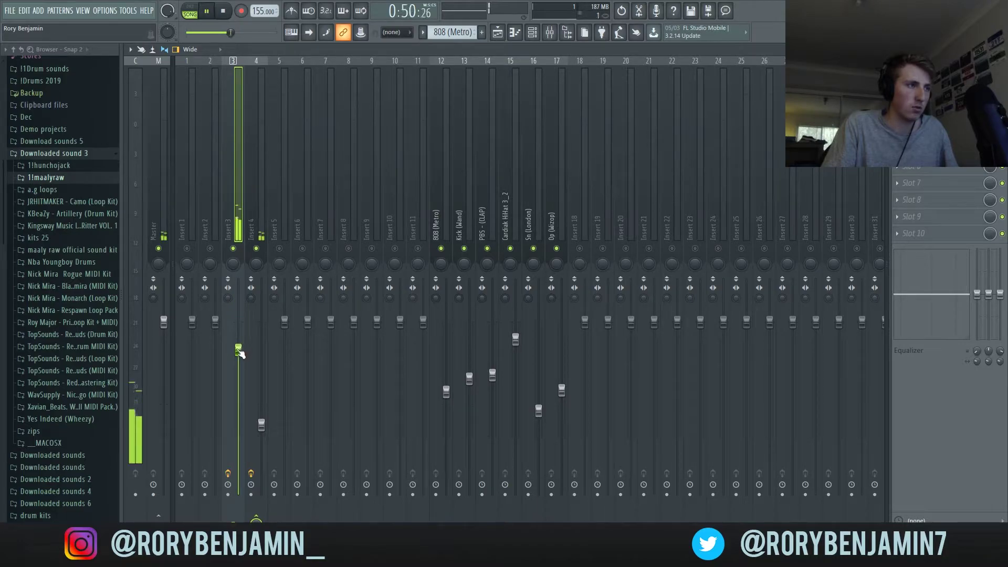
Unmute all the playlist tracks and hear the delayed pieces together with the full beat.
left_click(501, 33)
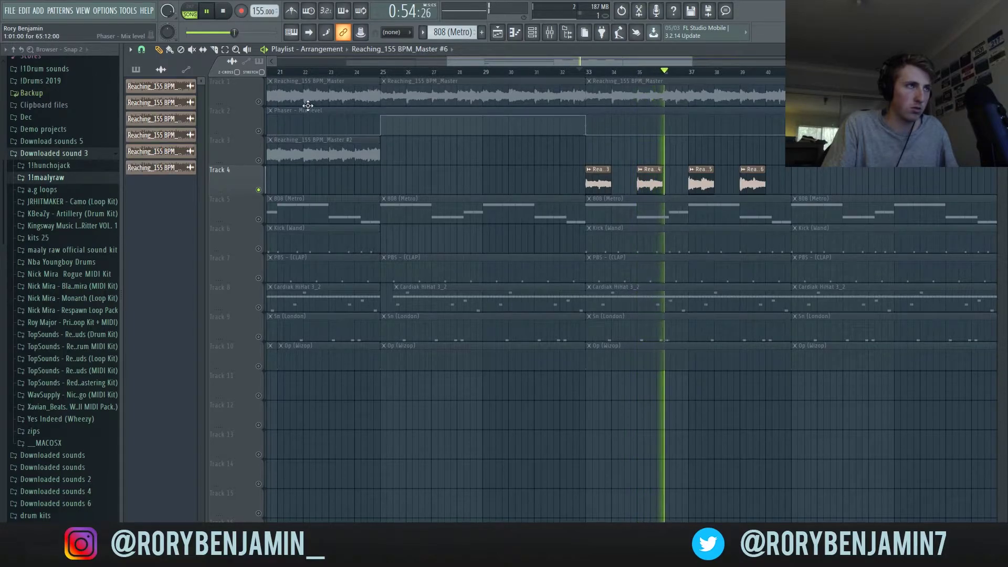
left_click(258, 101)
left_click(258, 130)
left_click(258, 160)
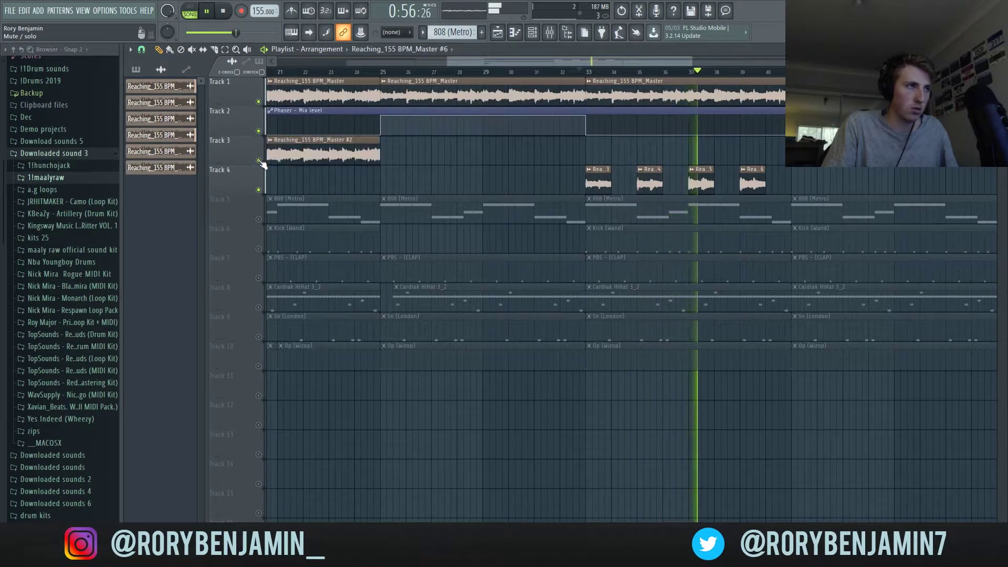
scroll(349, 169, "down", 5)
right_click(259, 219)
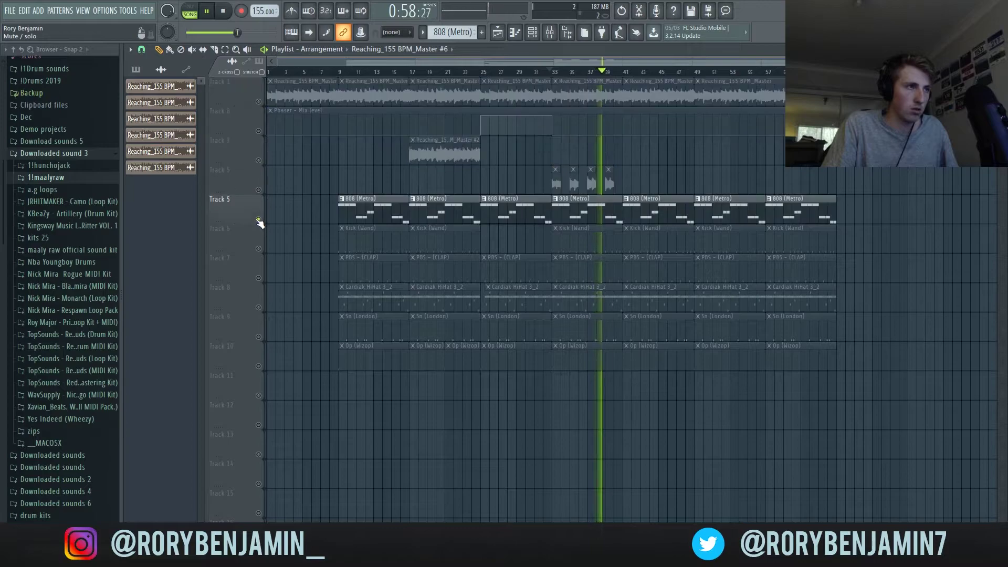
right_click(258, 218)
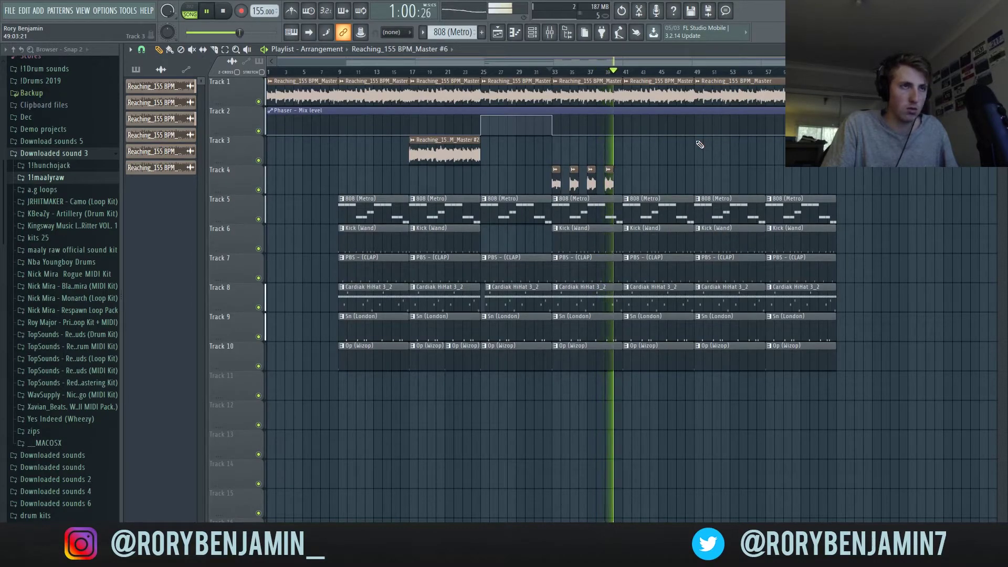
Raise the Phaser mix level automation between bars 41 and 49 to the height of the bar 25 block and play the section.
scroll(604, 135, "up", 5)
key("space")
left_click_drag(603, 135, 604, 116)
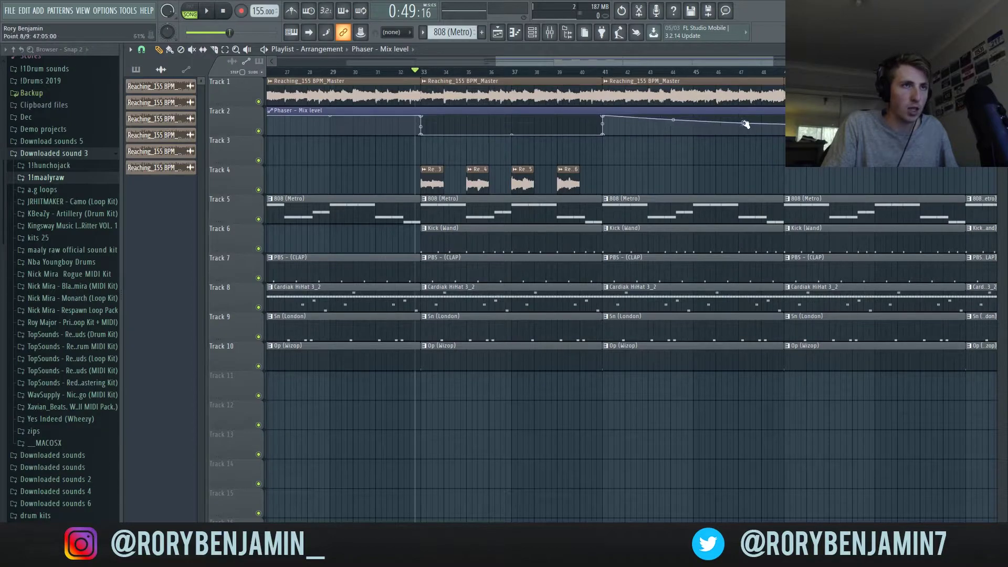
key("space")
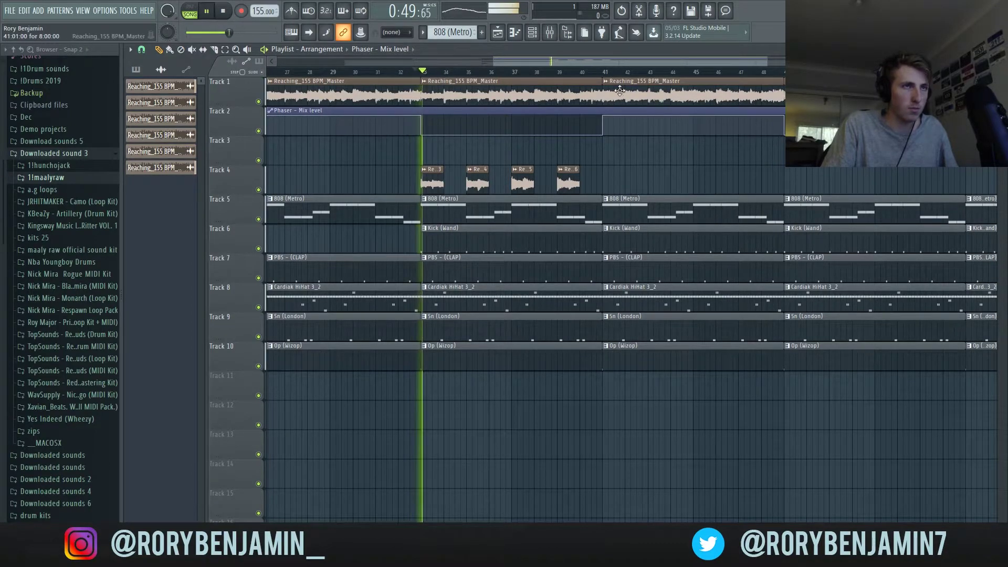
scroll(703, 353, "down", 5)
Trim the starts of the kick and hi-hat clips at bar 41 forward to bar 43 and play the section.
scroll(650, 333, "up", 5)
key("space")
left_click_drag(534, 246, 663, 231)
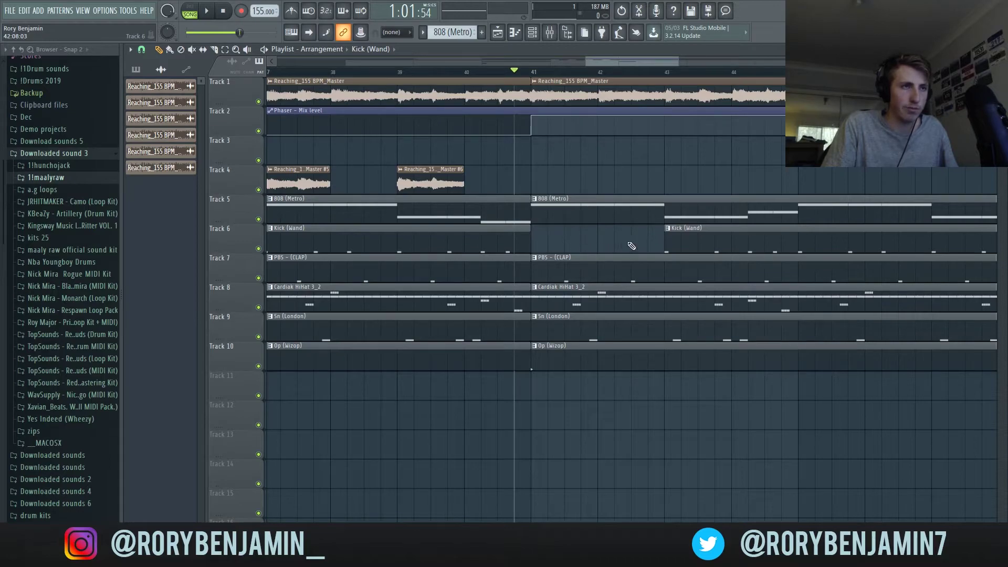
left_click_drag(535, 304, 639, 300)
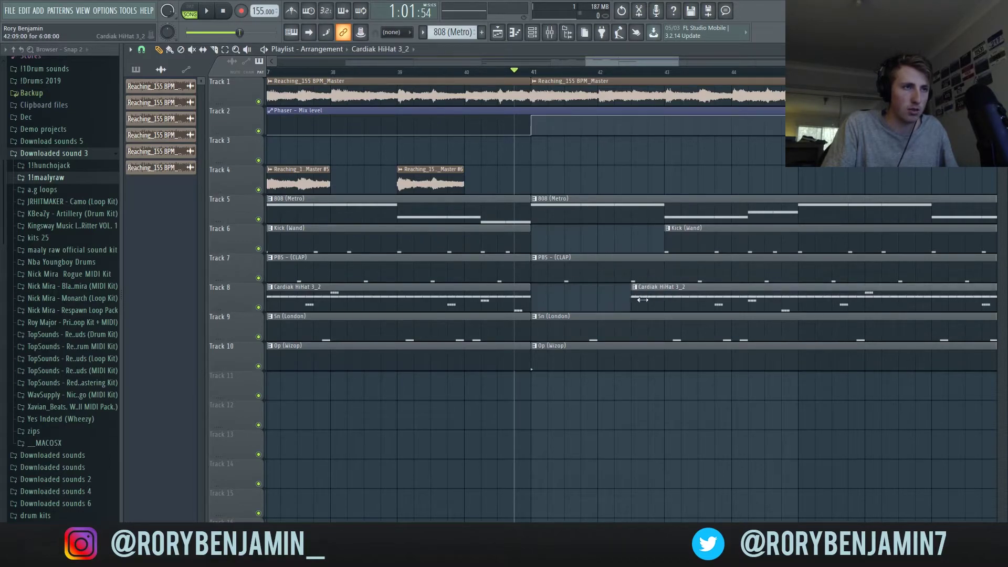
key("space")
scroll(599, 256, "down", 2)
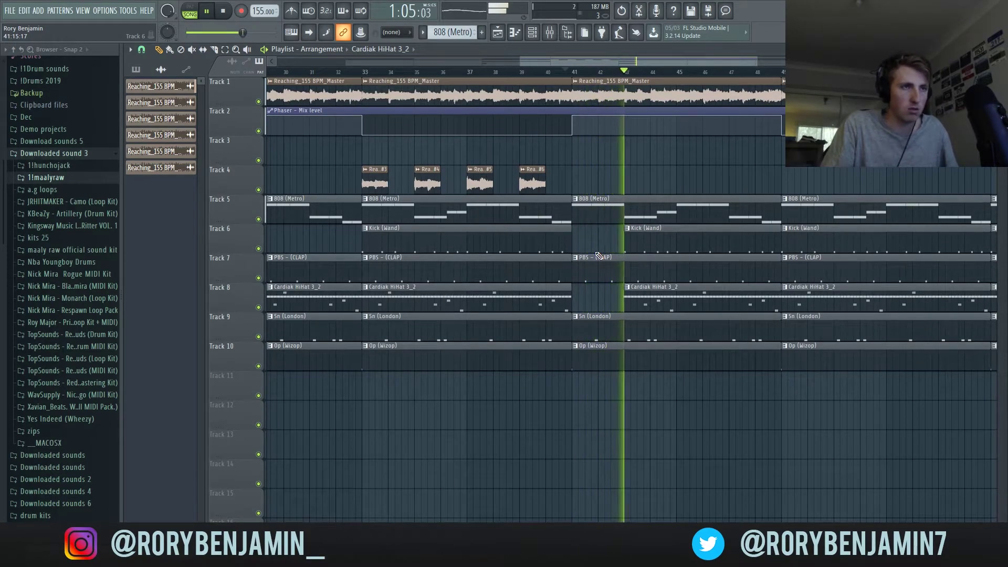
scroll(687, 159, "up", 1)
scroll(686, 158, "down", 2)
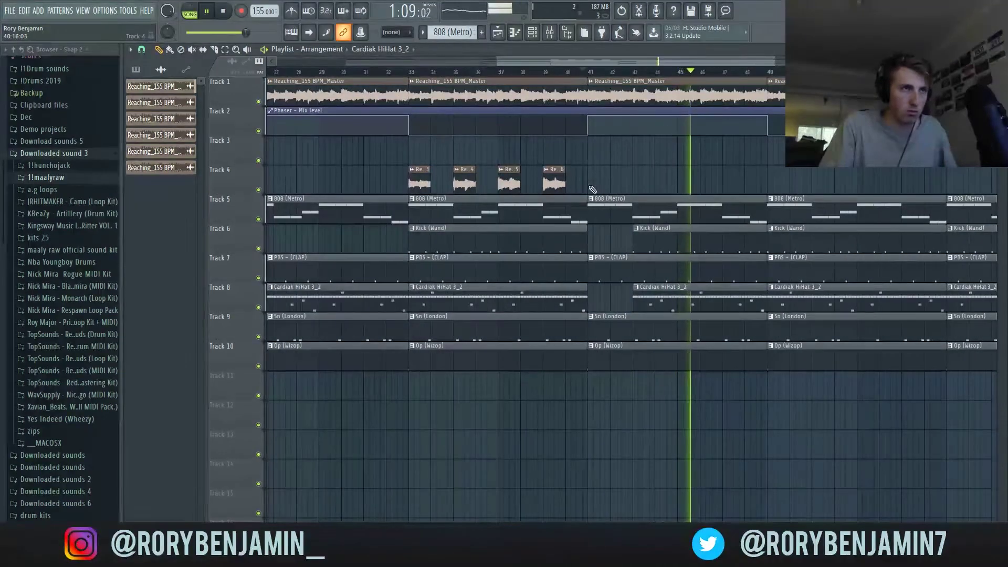
scroll(607, 171, "down", 3)
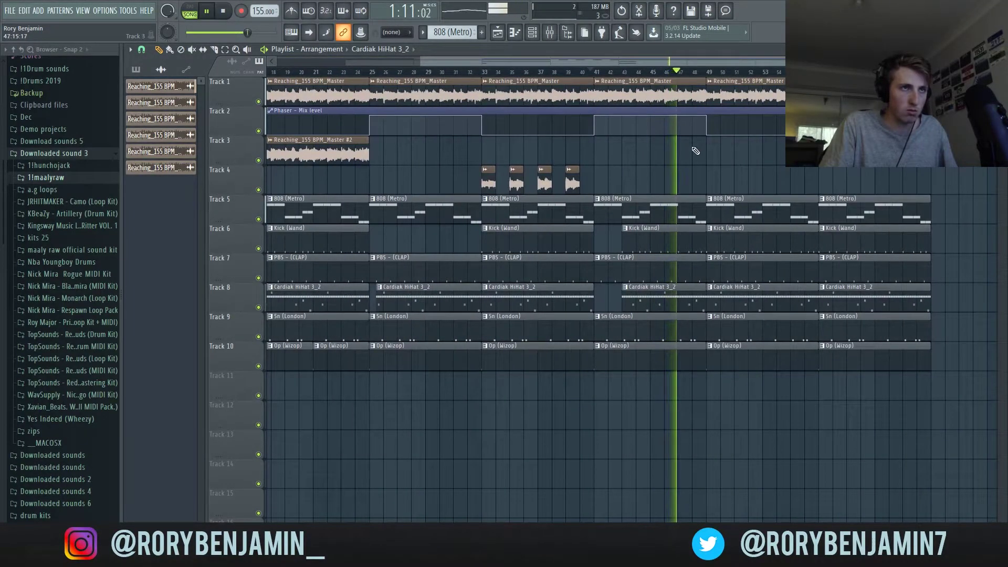
Delete the 808, kick, clap, hi-hat, snare and Op (Wizop) clips between bars 49 and 57.
right_click(735, 210)
right_click(740, 239)
right_click(746, 268)
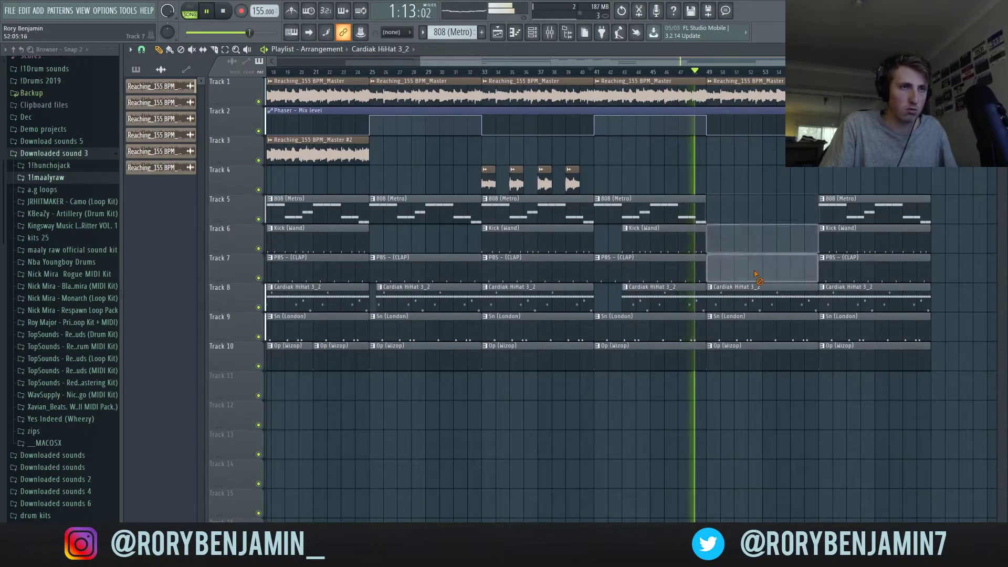
right_click(750, 297)
right_click(758, 325)
right_click(764, 352)
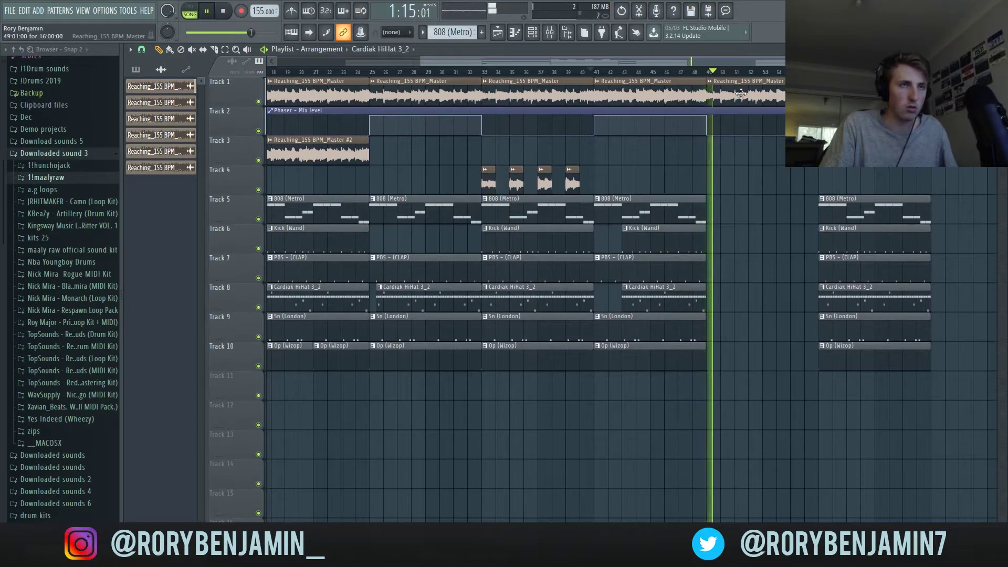
key("space")
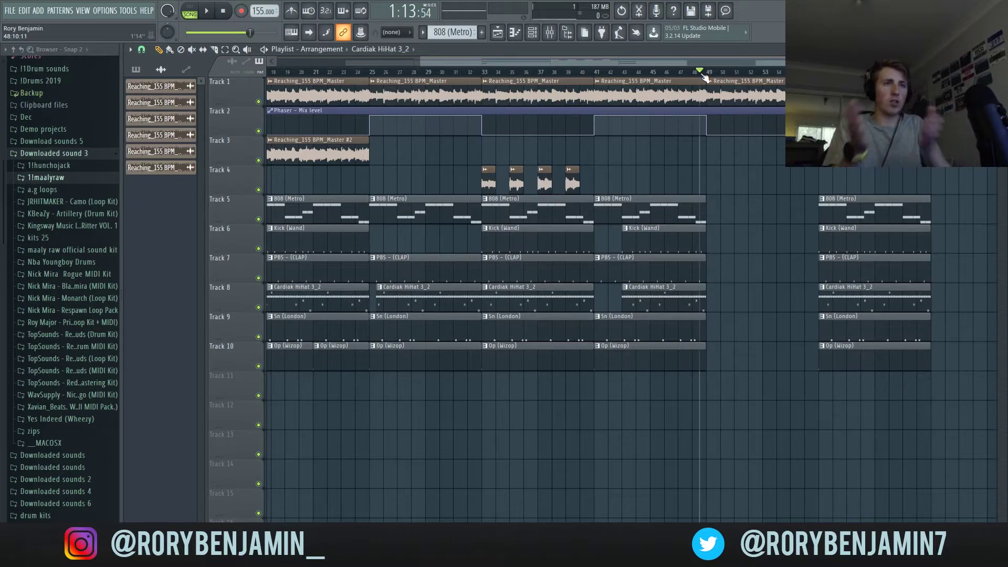
Place a #6 slice at bar 48 on Track 4 and play it with only Tracks 1, 2 and 4 audible.
key("space")
key("space")
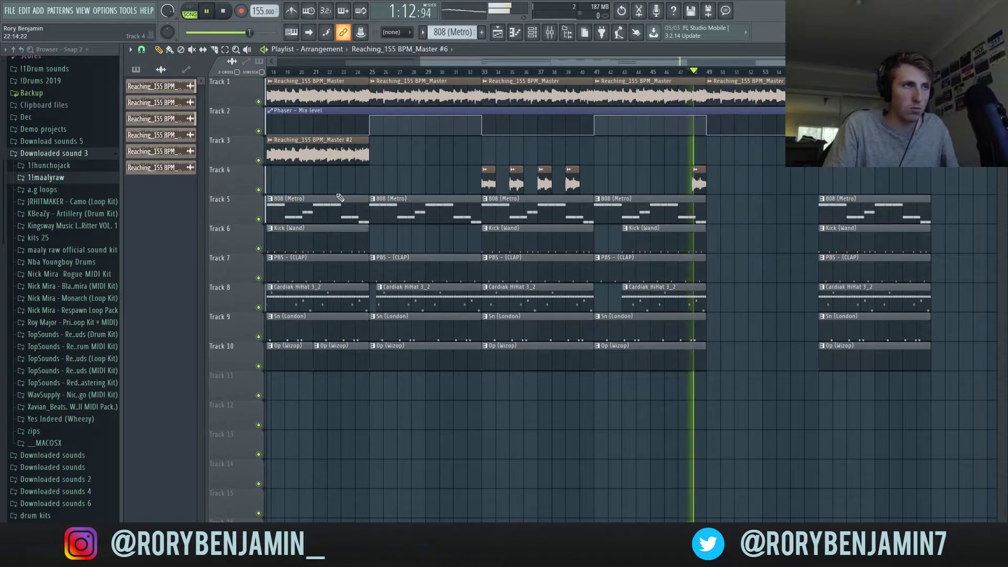
right_click(258, 191)
key("space")
left_click(258, 101)
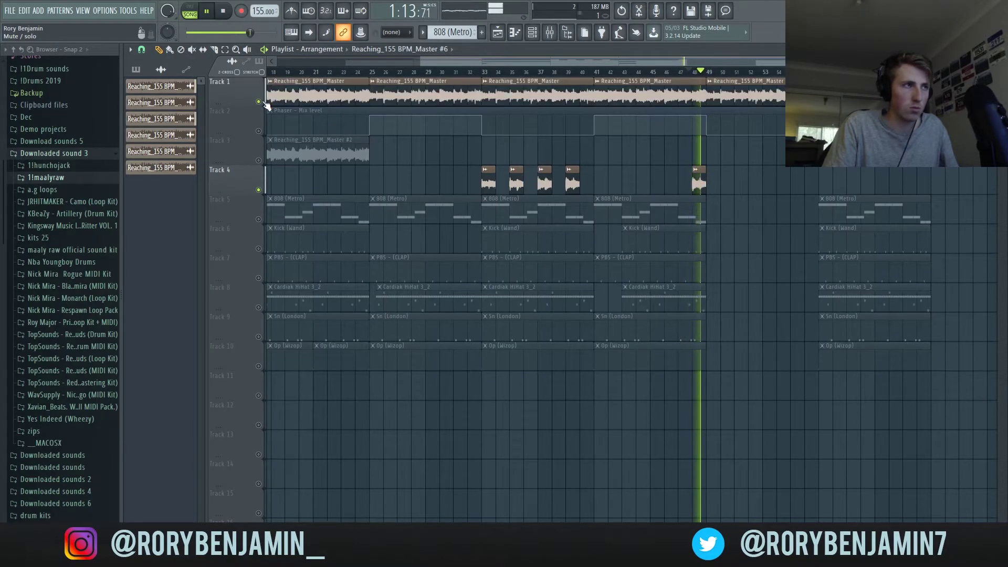
left_click(258, 131)
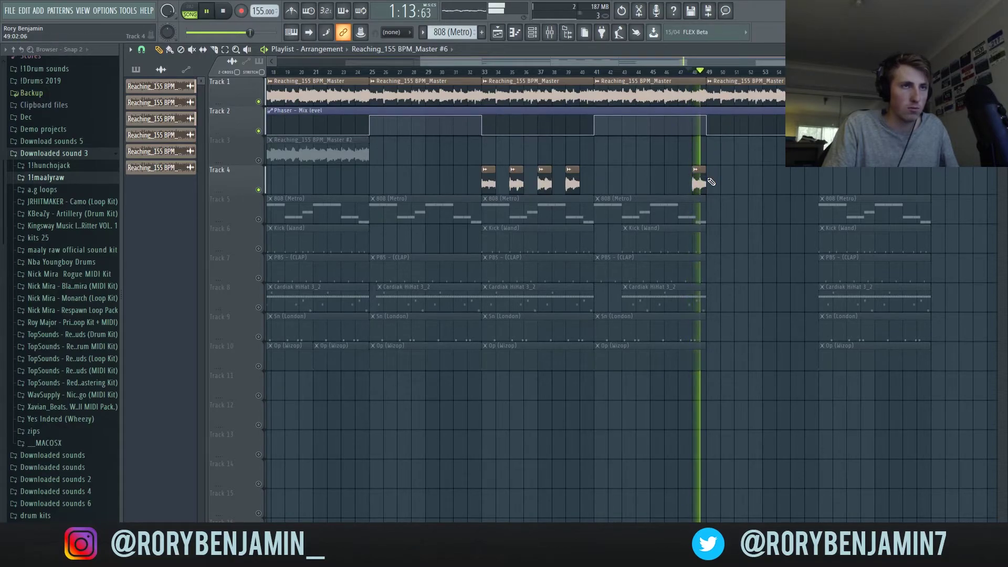
scroll(690, 144, "down", 1)
scroll(691, 145, "down", 2)
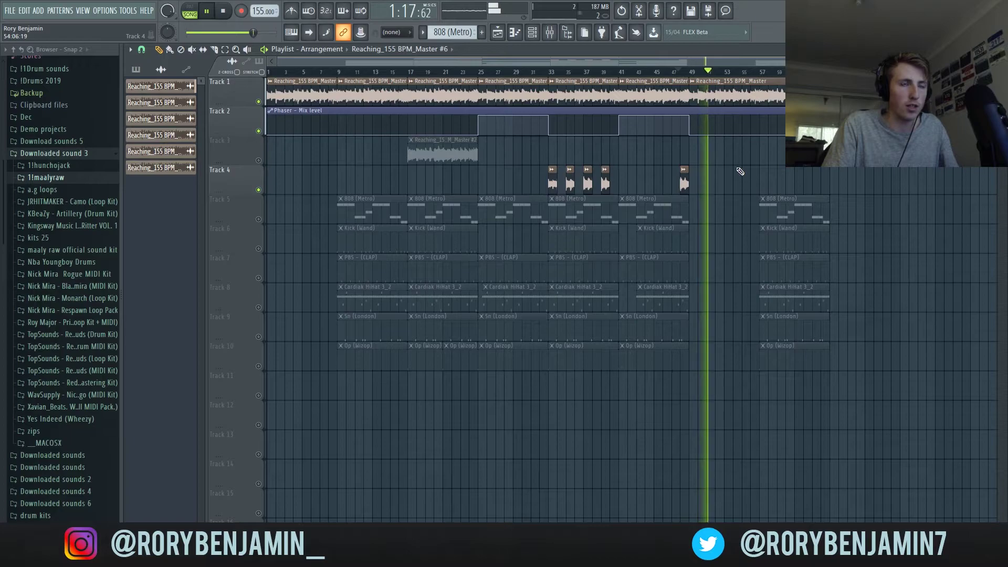
Unmute all the playlist tracks and delete the remaining 808 and drum clips from bar 57 on.
right_click(258, 160)
right_click(259, 160)
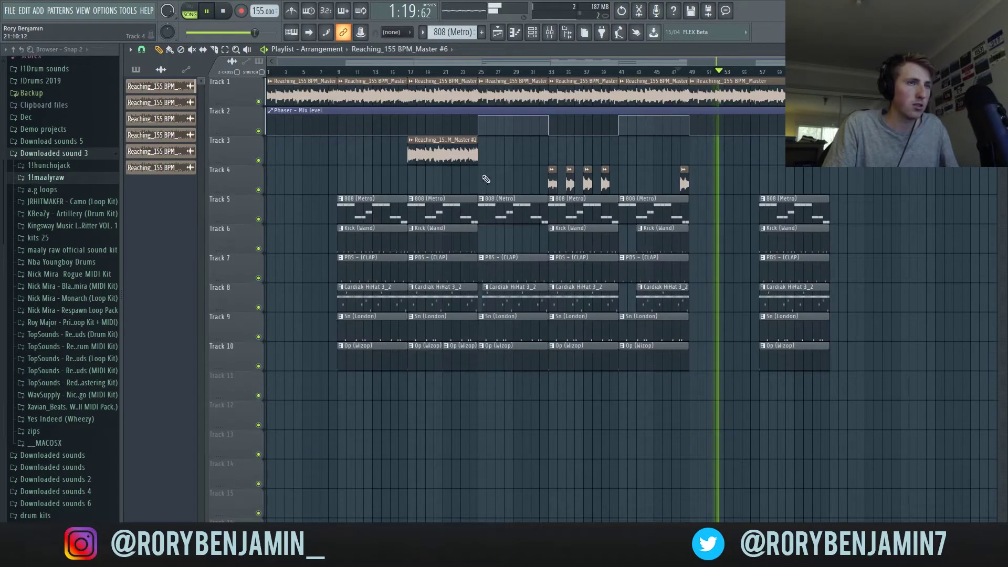
left_click_drag(756, 192, 763, 401)
key("Delete")
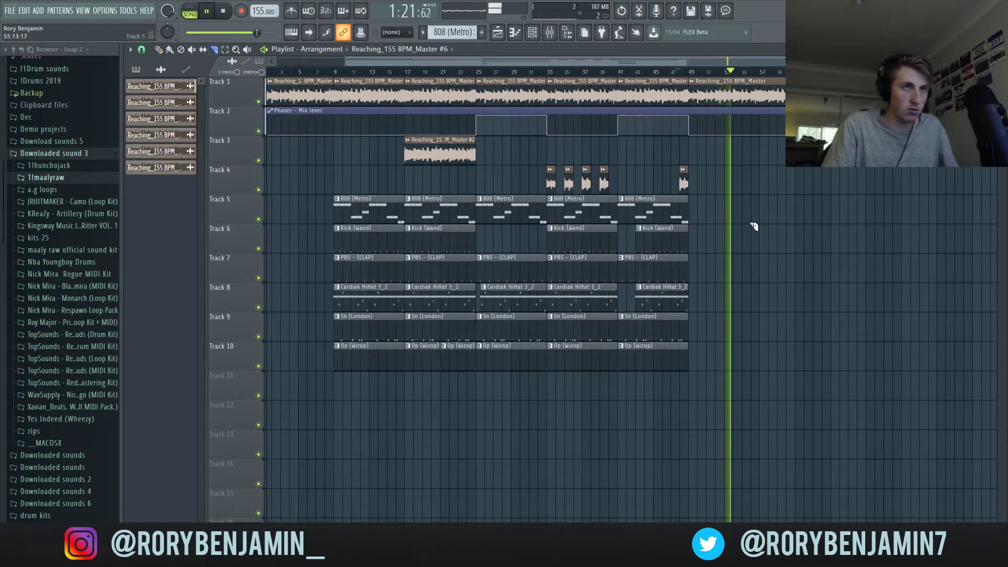
Slice the last Track 1 loop clip at bars 51 and 53 and listen to the pieces.
scroll(754, 225, "up", 2)
key("space")
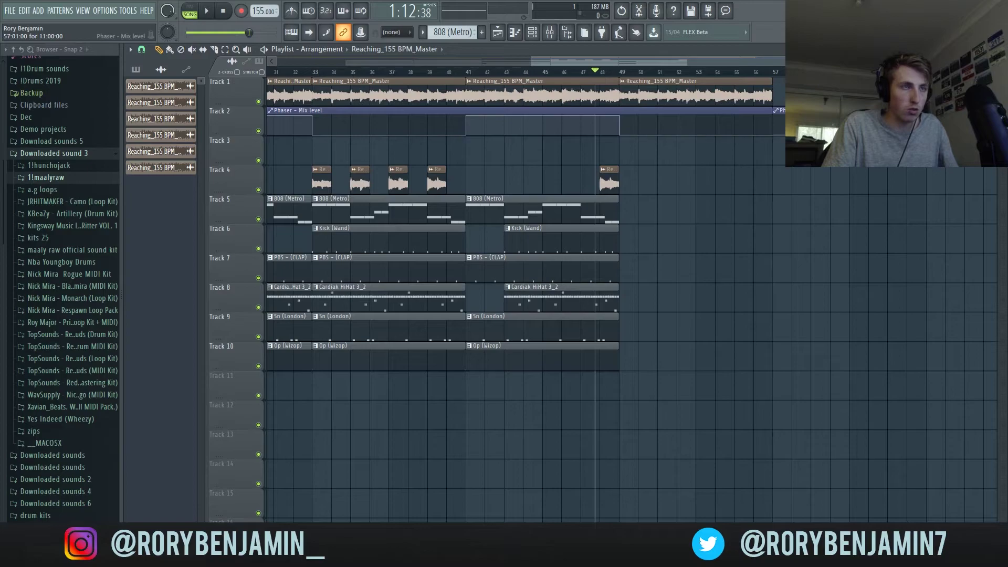
scroll(667, 113, "up", 1)
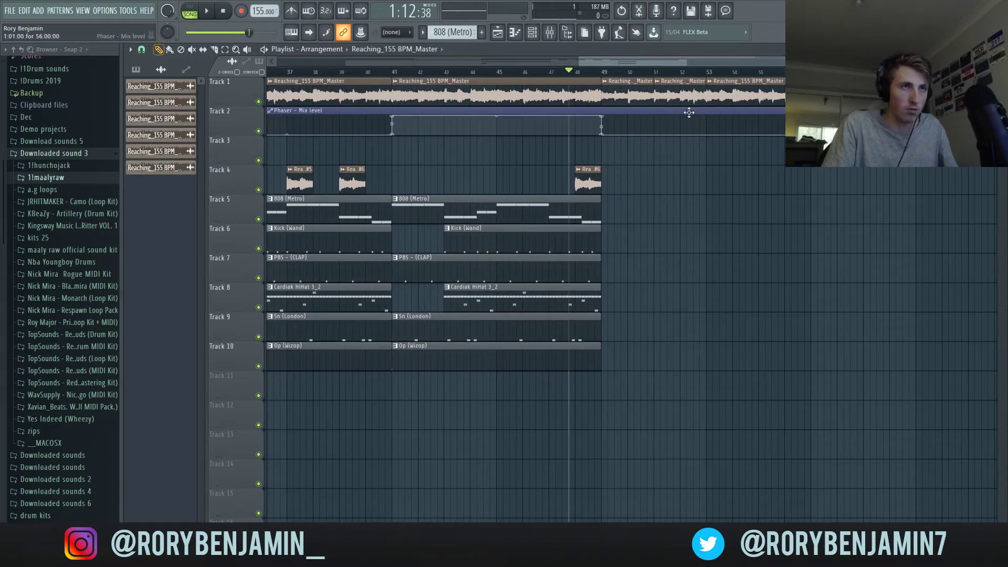
left_click_drag(682, 102, 609, 77)
key("space")
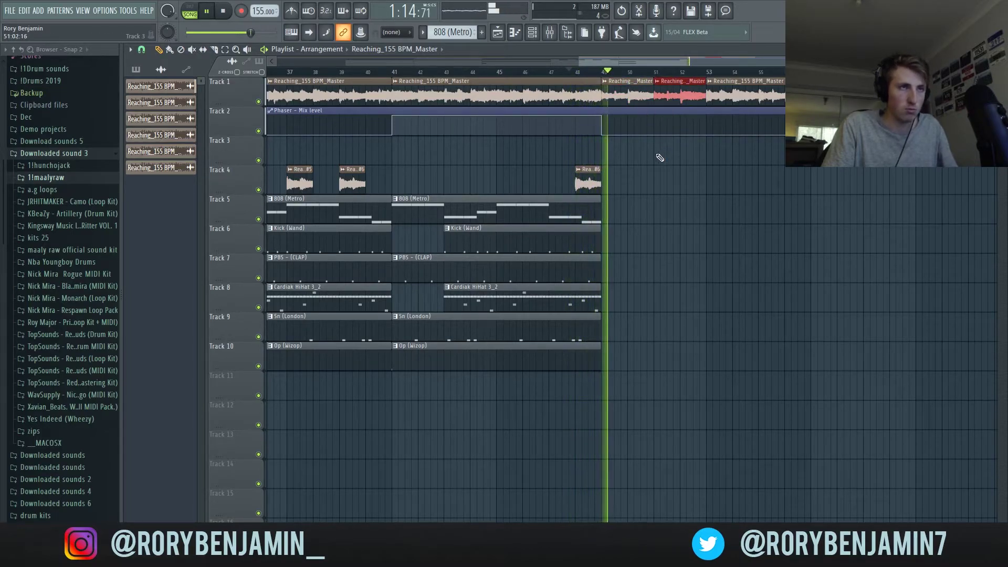
left_click(662, 157)
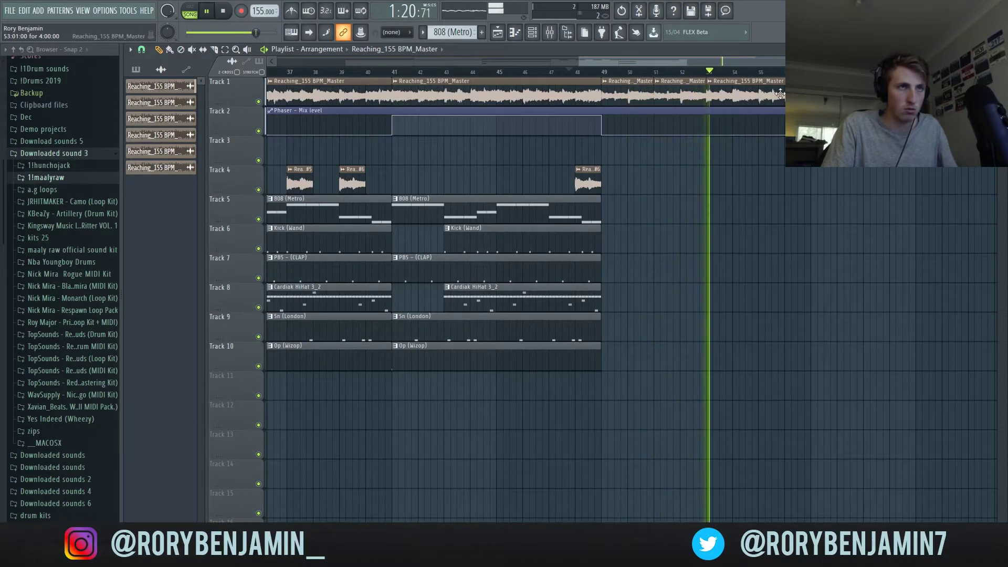
Delete the loop piece between bars 51 and 53, extend the piece before it to bar 53 and replay the section.
right_click(681, 99)
key("space")
left_click_drag(698, 128, 706, 128)
key("space")
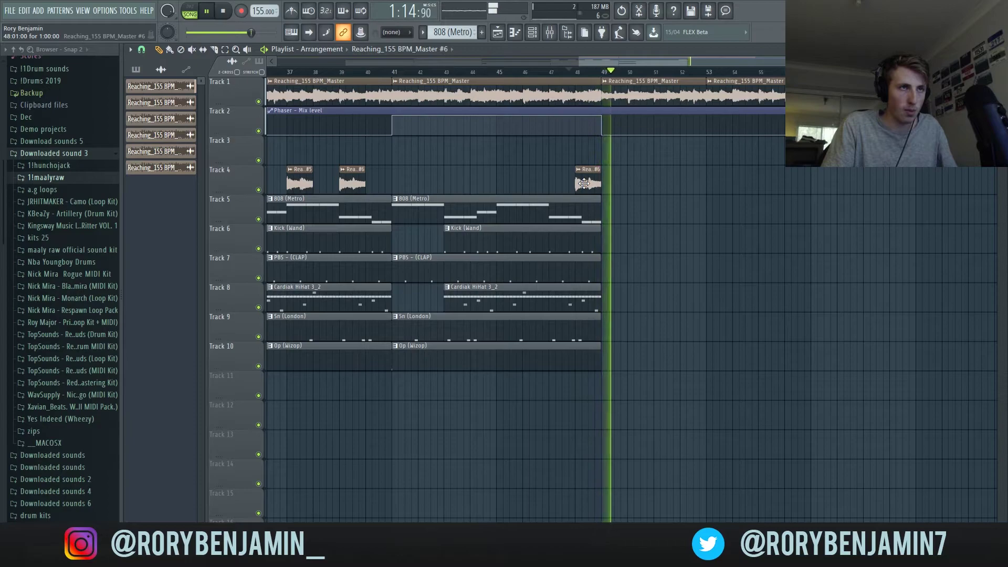
Place copies of the #6 slice at bars 49 and 53 on Track 4 and play the outro.
left_click(636, 184)
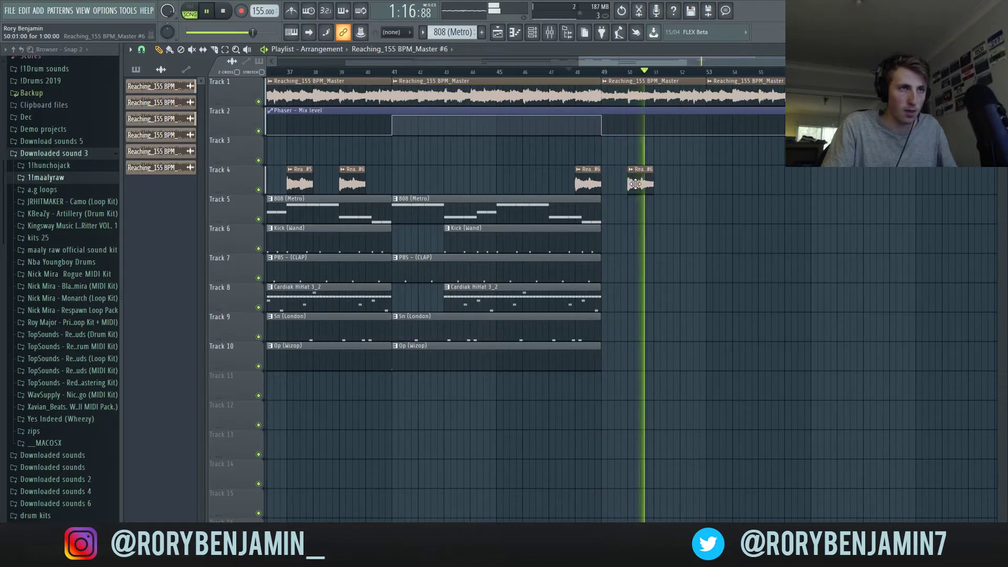
key("space")
left_click_drag(597, 190, 603, 191)
key("space")
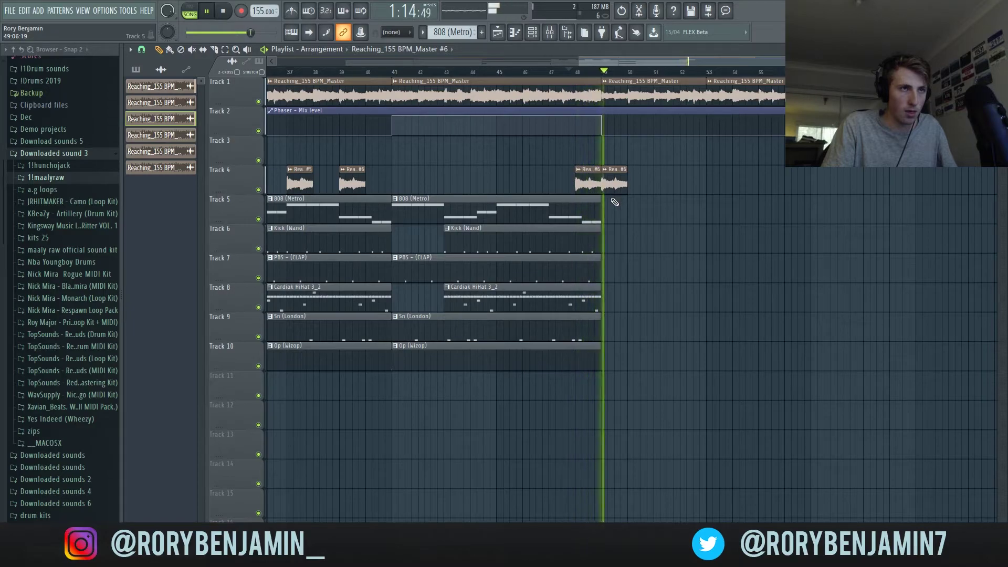
left_click(712, 181)
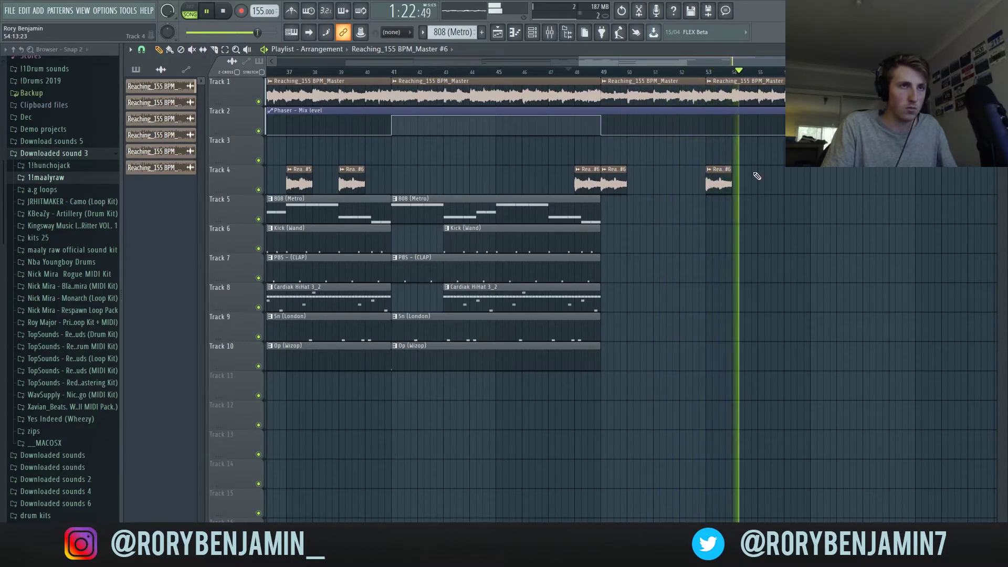
scroll(756, 176, "down", 5)
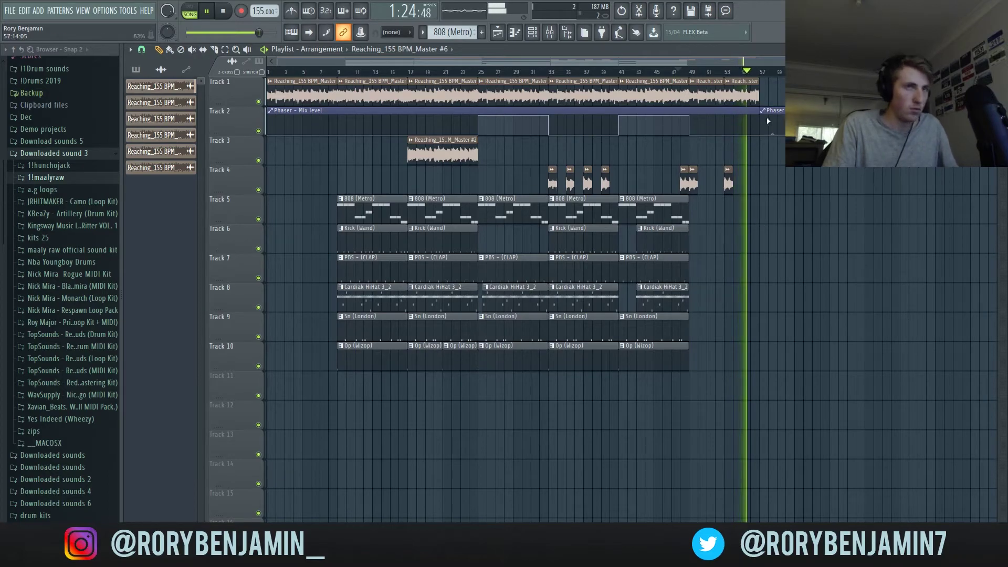
key("space")
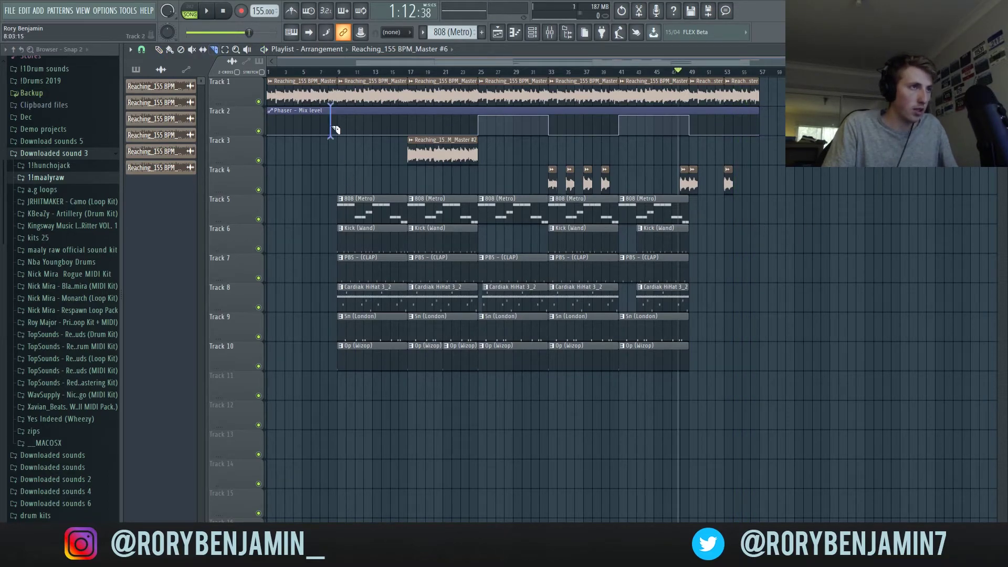
Create an automation clip for the mix level of the parametric EQ on mixer Insert 4 and return to the playlist.
left_click(550, 32)
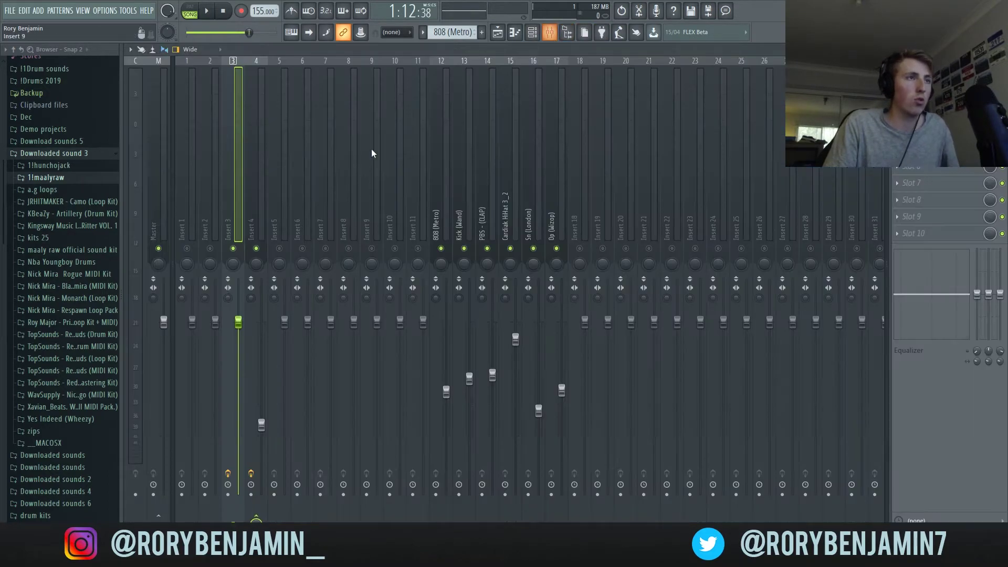
left_click(260, 218)
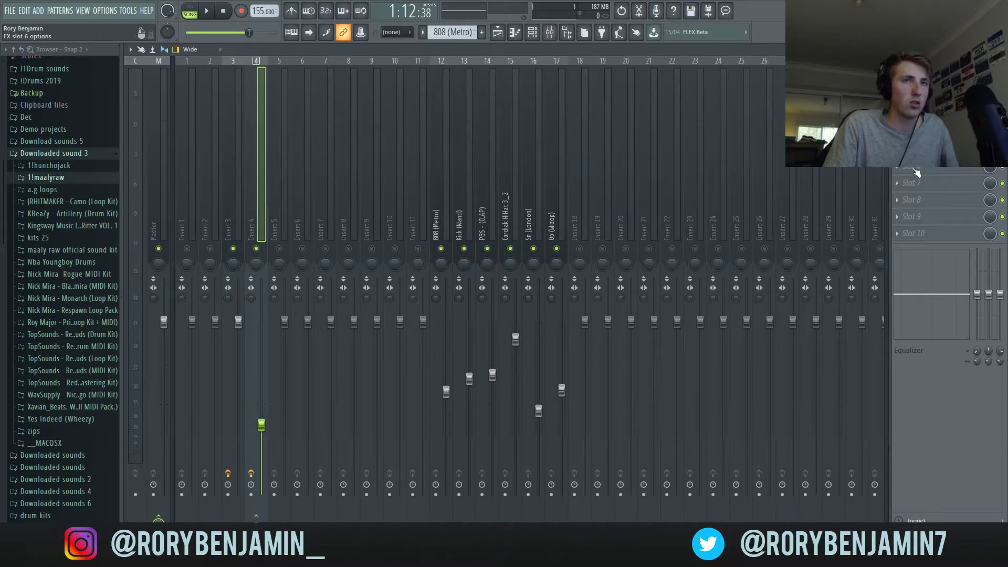
right_click(990, 131)
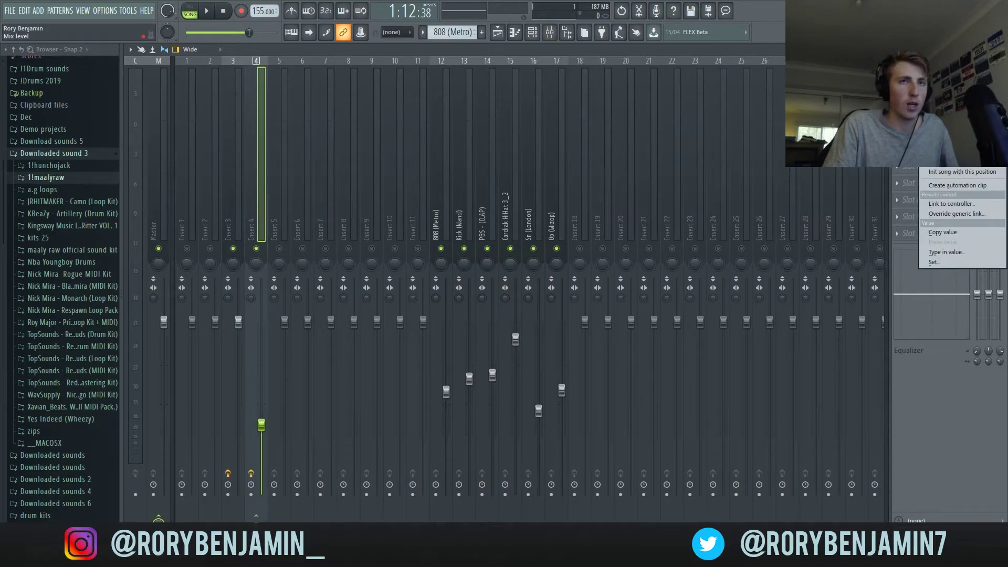
left_click(966, 188)
left_click(498, 33)
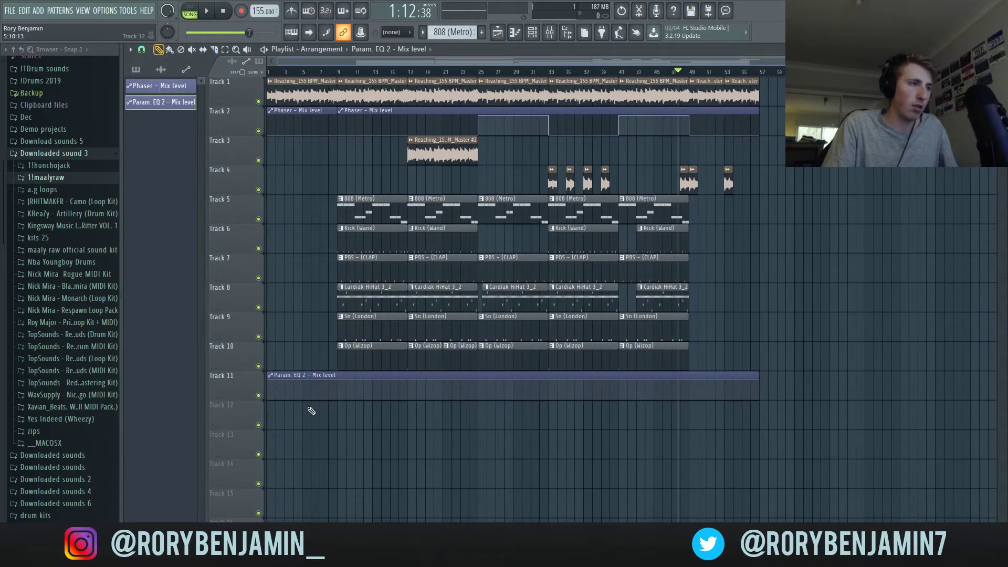
Shape the Param. EQ 2 automation to stay at the minimum until bar 9 and jump back to full mix level there.
left_click_drag(269, 385, 276, 418)
scroll(294, 391, "up", 4)
right_click(451, 397)
mouse_move(451, 397)
left_mouse_down()
mouse_move(454, 416)
mouse_move(456, 380)
left_mouse_up()
right_click(456, 398)
Play the song from the start and check the EQ change going into bar 9.
left_click_drag(250, 33, 198, 32)
key("space")
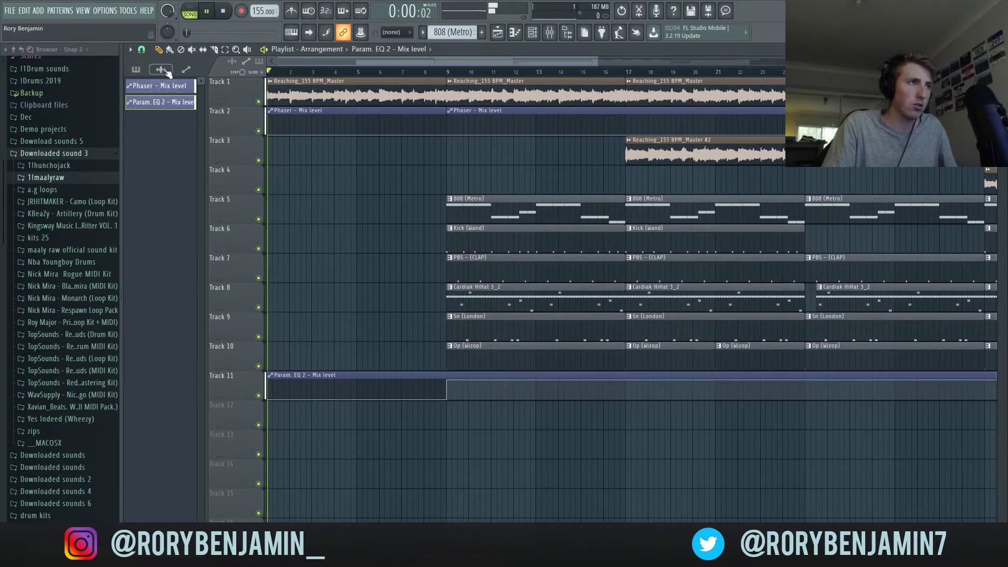
left_click(420, 72)
scroll(581, 288, "down", 3)
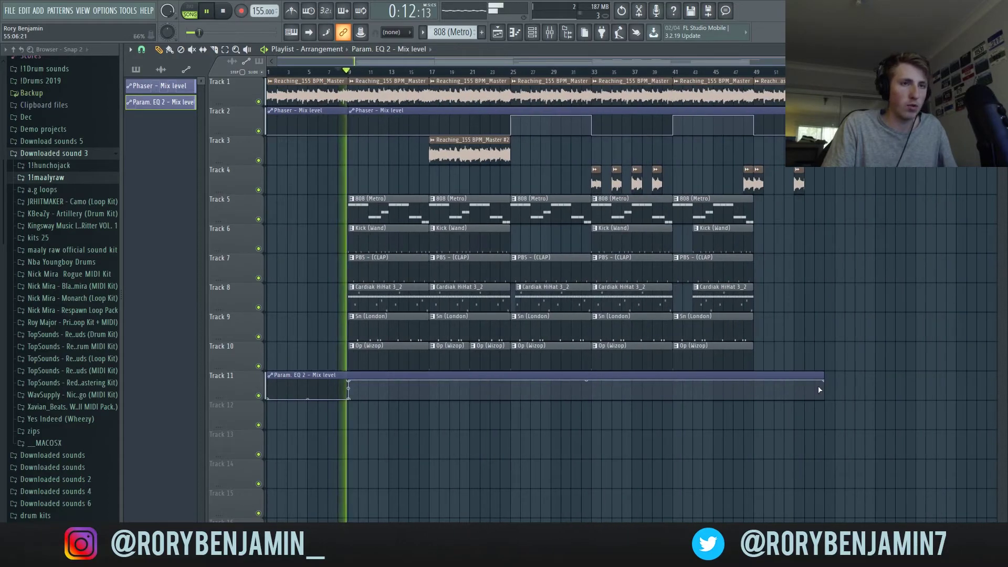
key("space")
Drop the Param. EQ 2 mix level automation to the minimum from bar 49 to the end of its clip and play the song.
scroll(800, 399, "up", 5)
right_click(645, 379)
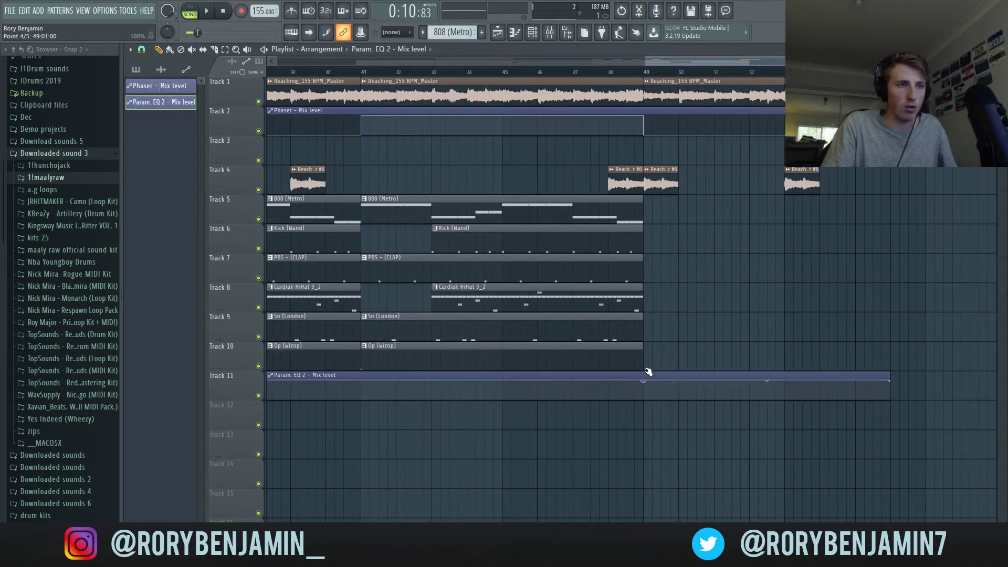
right_click(651, 380)
left_click_drag(651, 380, 646, 393)
right_click(873, 399)
left_click_drag(873, 399, 901, 414)
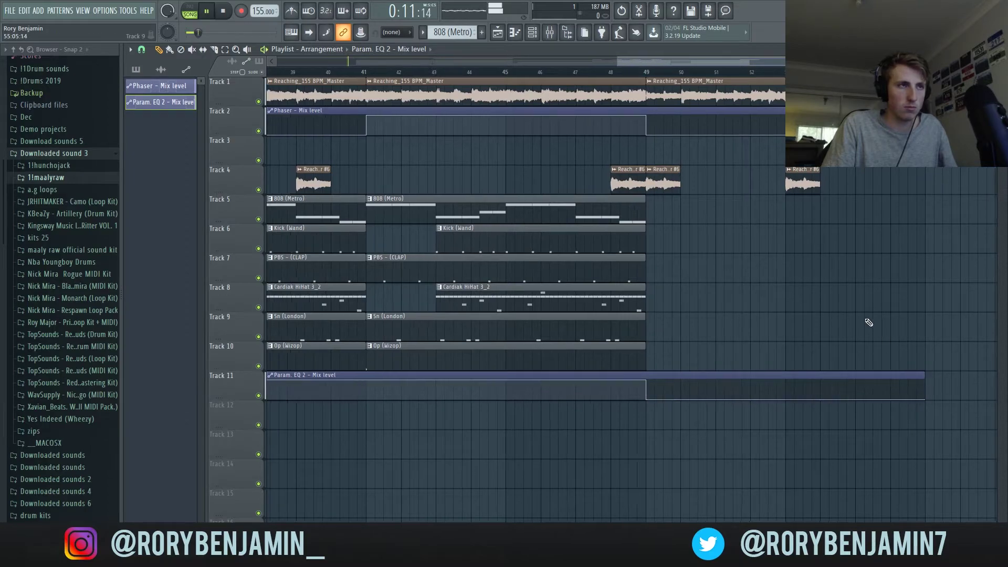
scroll(870, 322, "down", 5)
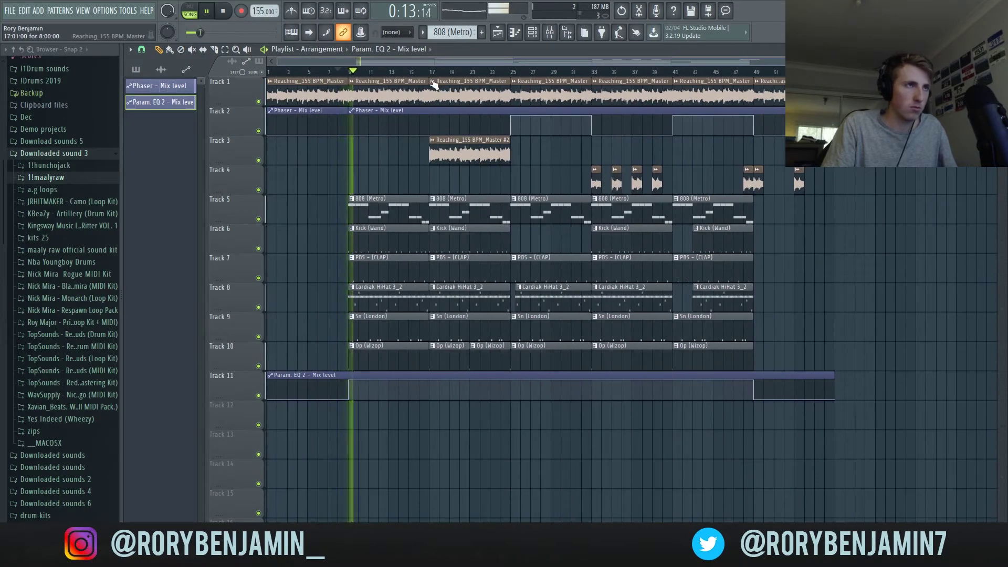
Play the arrangement from several points between about bar 17 and bar 49 to check the variations and the transition into the outro.
left_click(423, 70)
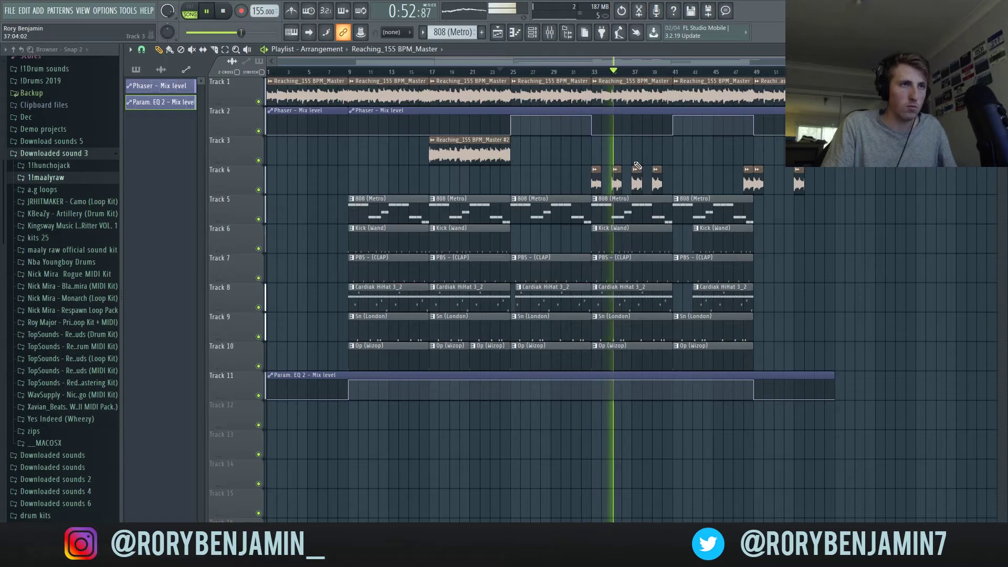
key("space")
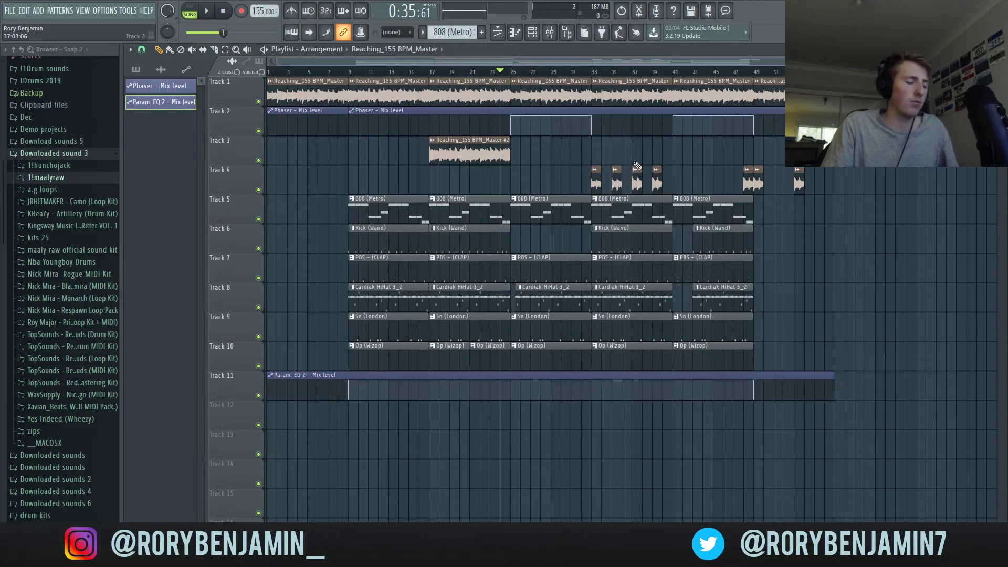
left_click(647, 72)
key("space")
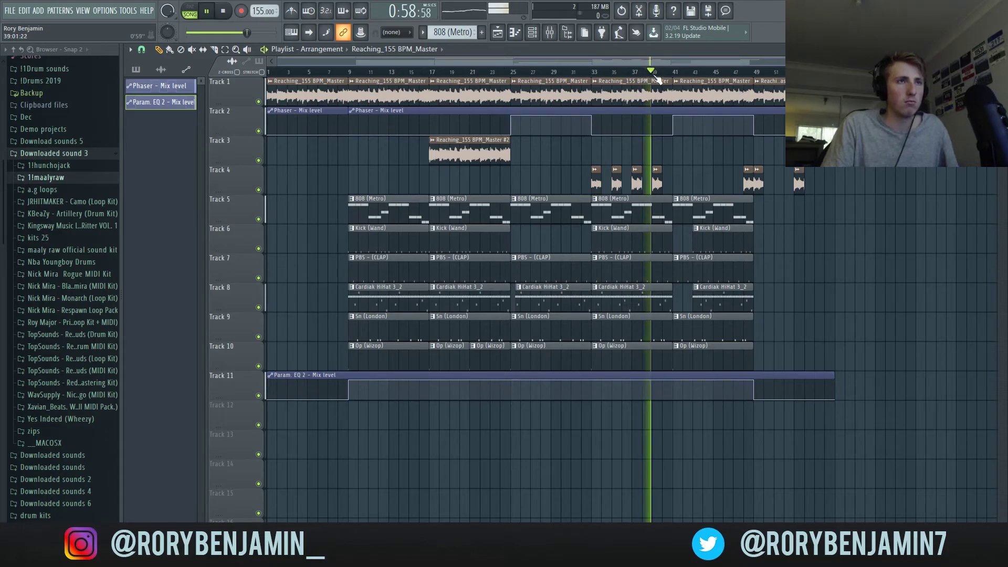
left_click(745, 72)
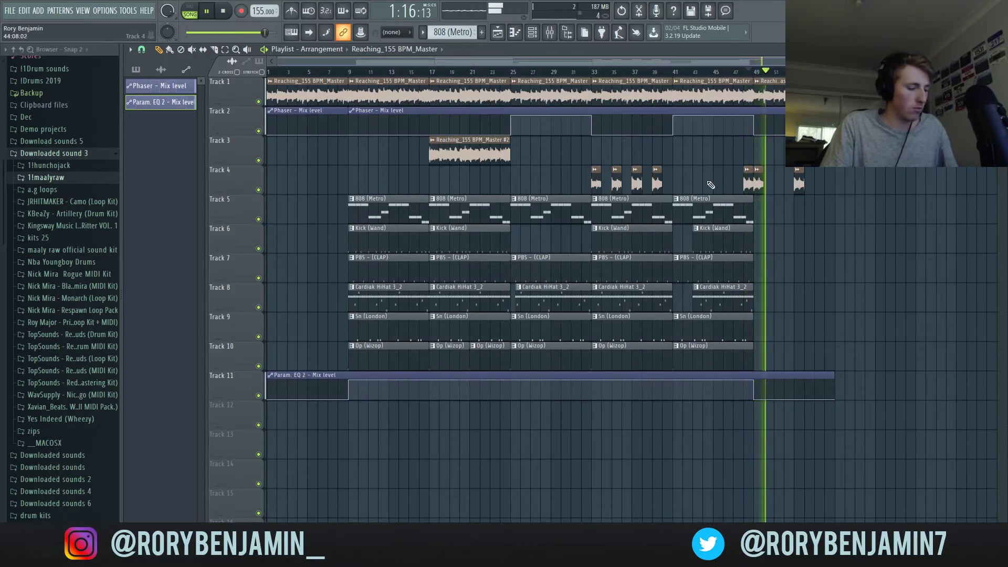
Split the Param. EQ 2 automation at bar 9, duplicate everything from bar 9 onward twice, and play the transition around bar 49.
left_click(349, 393)
key("p")
key("space")
left_click_drag(871, 486, 367, 100)
key("ctrl+b")
key("ctrl+b")
left_click(492, 156, "ctrl")
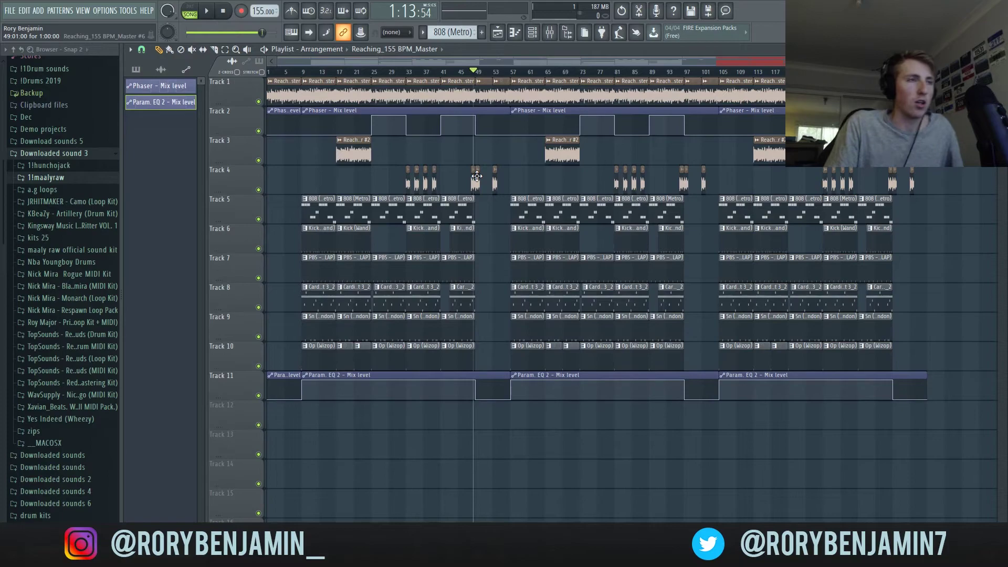
key("space")
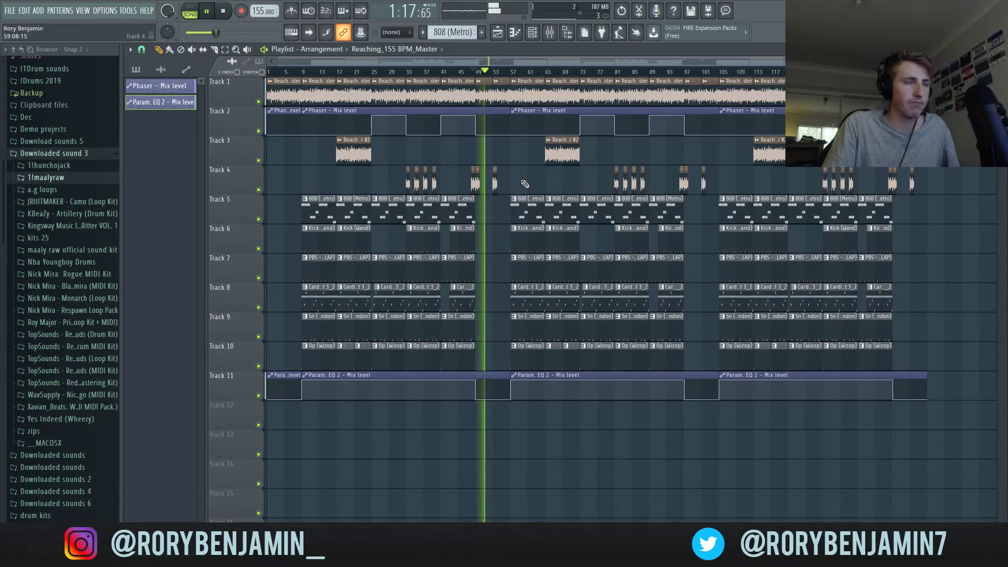
key("space")
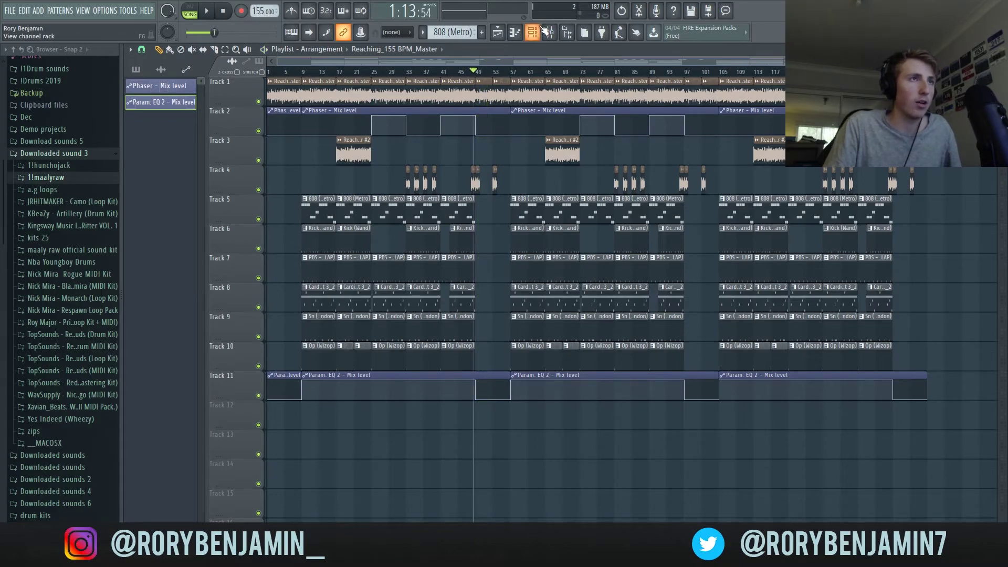
Create an automation clip for the Master track's volume in the mixer and return to the playlist.
left_click(550, 32)
right_click(164, 322)
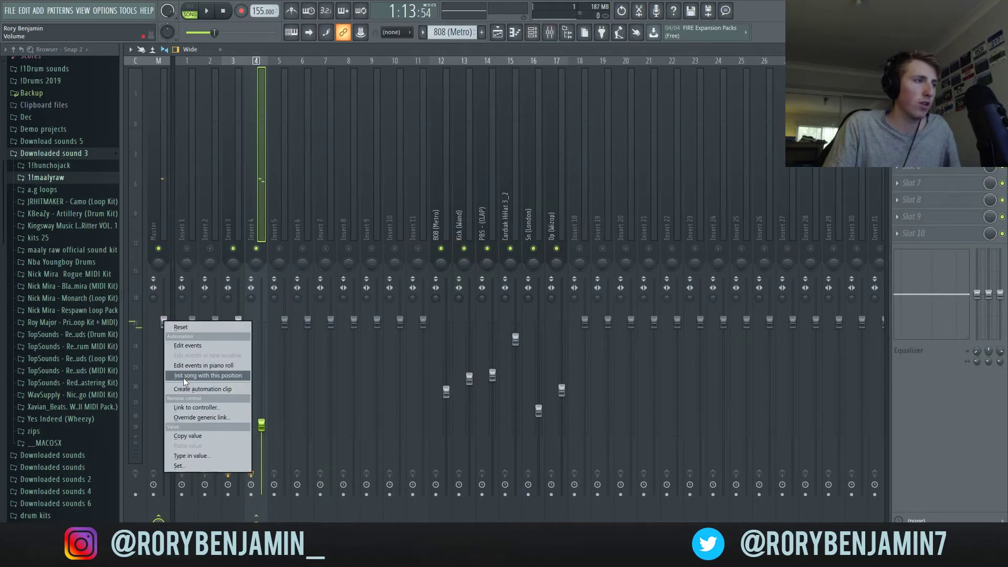
left_click(203, 387)
left_click(496, 32)
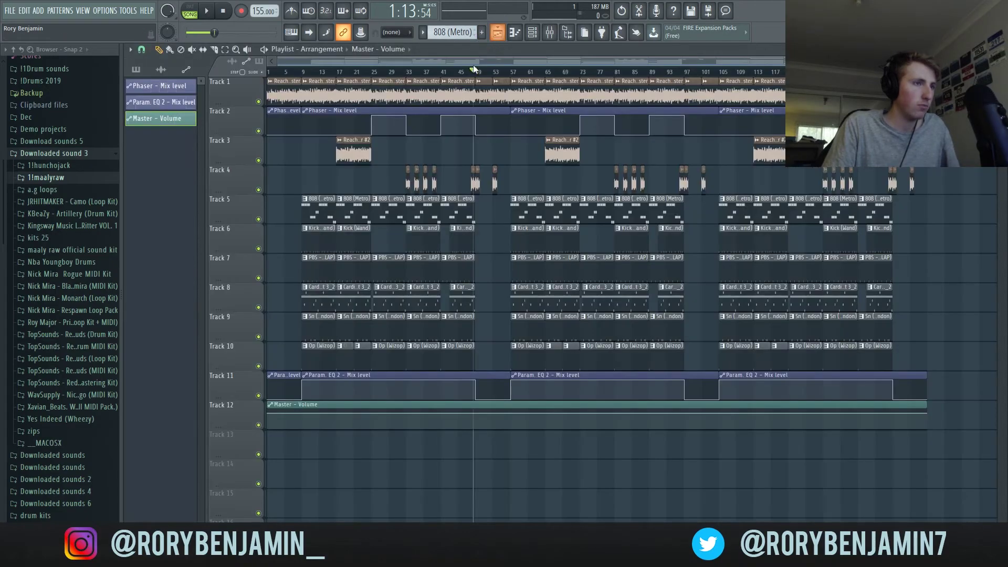
Cut the Master volume automation down to the final eight bars from bar 145, shape it as a fade-out, and play the ending.
scroll(239, 449, "up", 5)
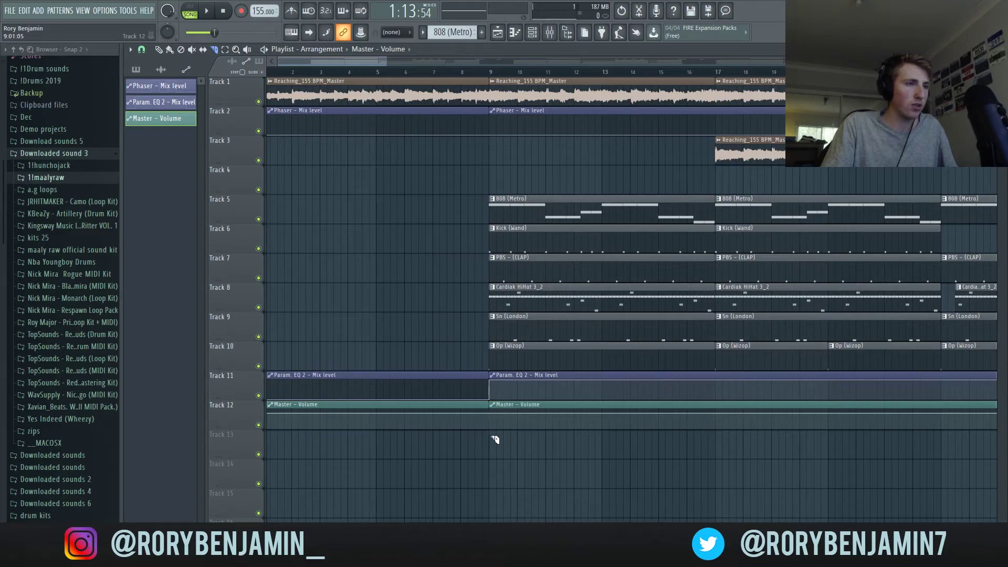
scroll(502, 461, "down", 5)
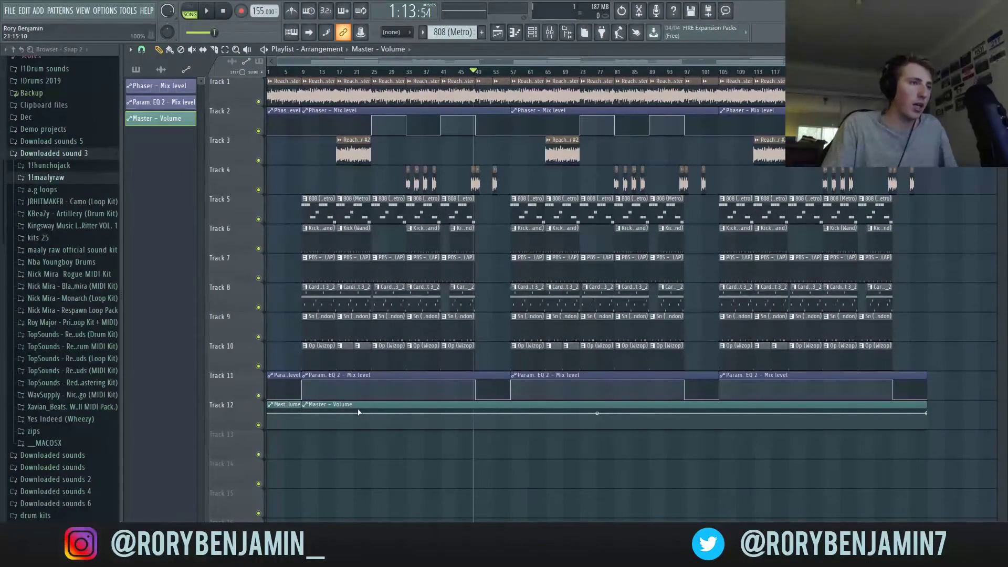
right_click(356, 406)
left_click_drag(288, 405, 916, 399)
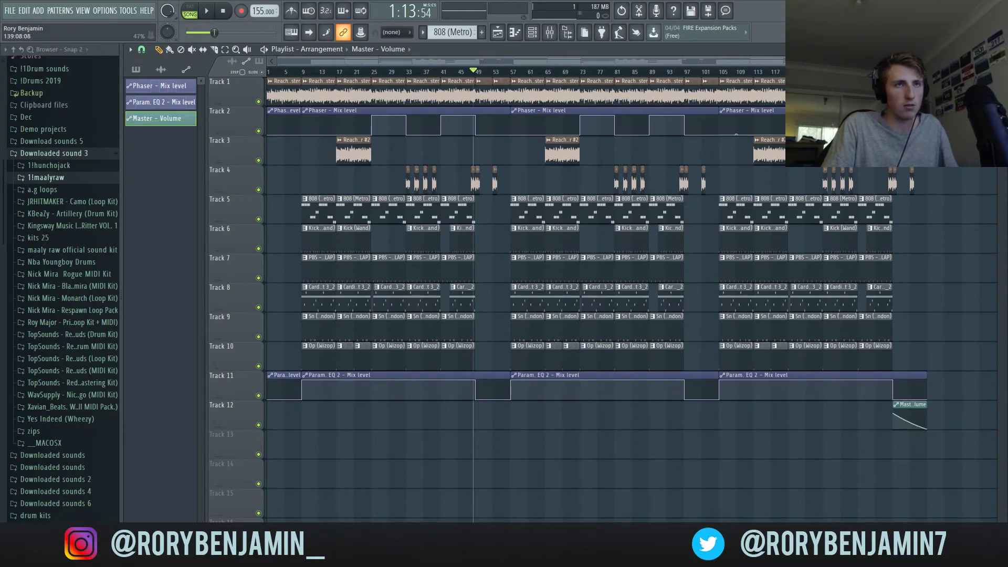
key("space")
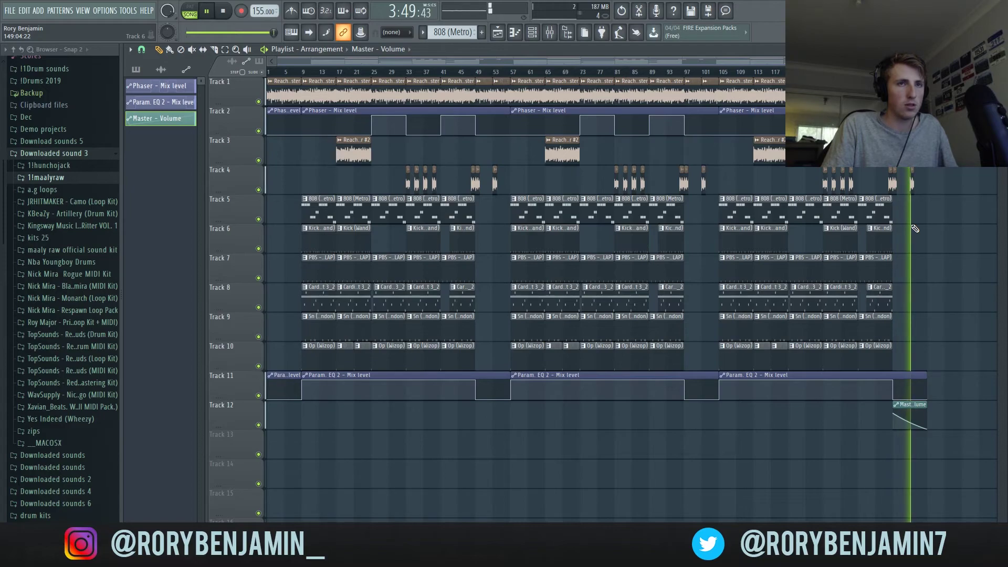
key("space")
Load Fruity Limiter into an empty effect slot on the Master mixer track.
left_click(549, 32)
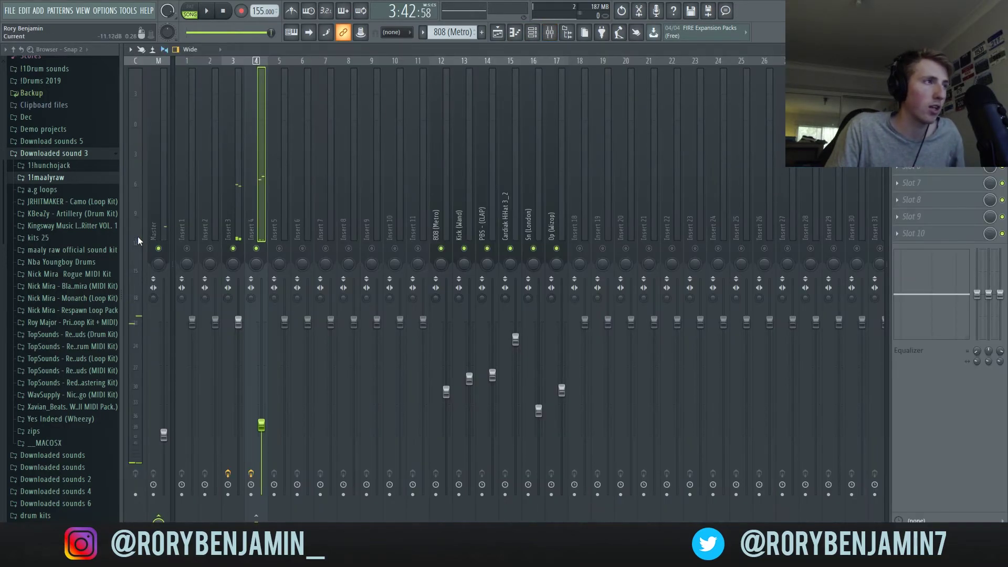
left_click(164, 178)
left_click(913, 132)
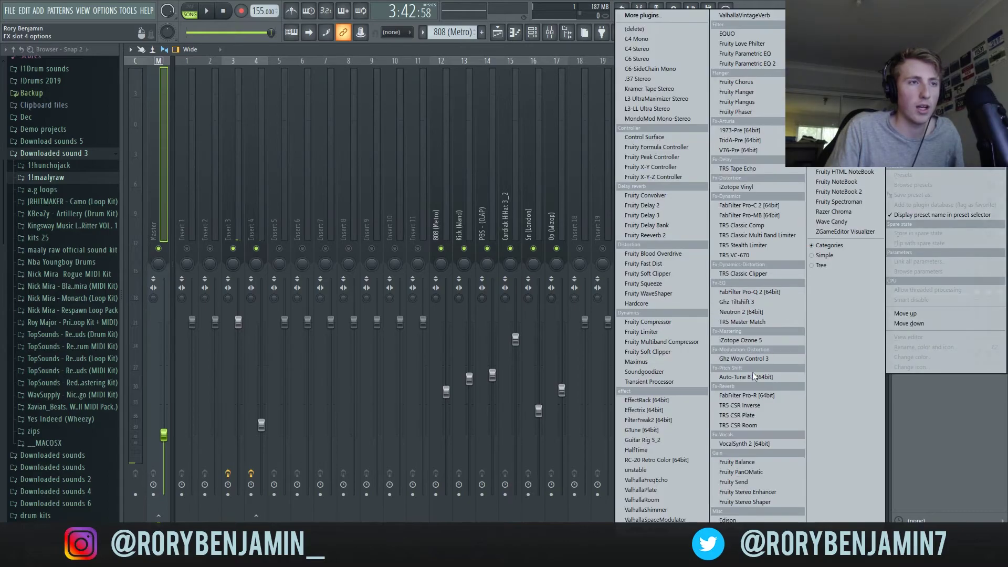
left_click(666, 332)
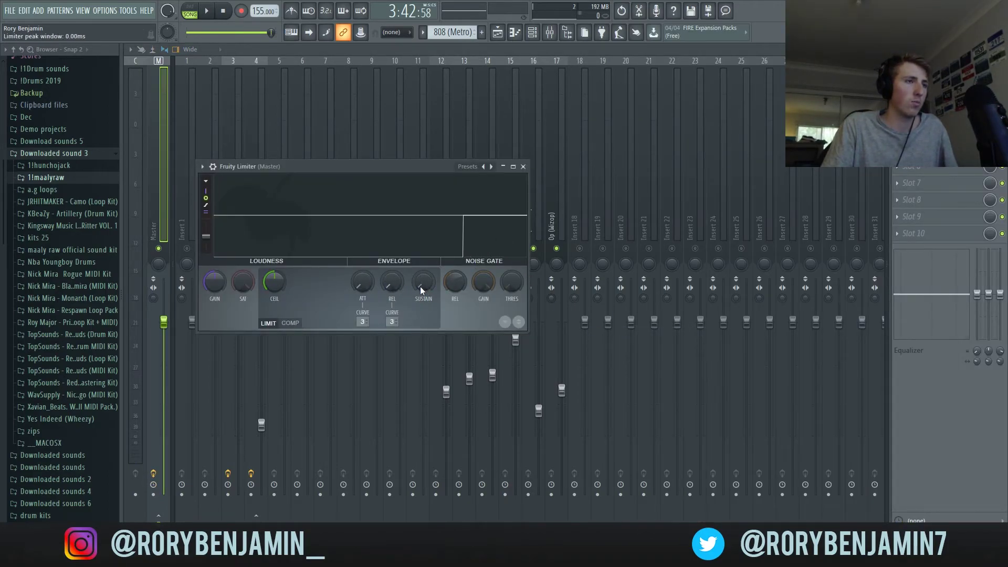
Raise the Master limiter's gain to about 4.9 dB during playback and play the song from around bar 113.
key("space")
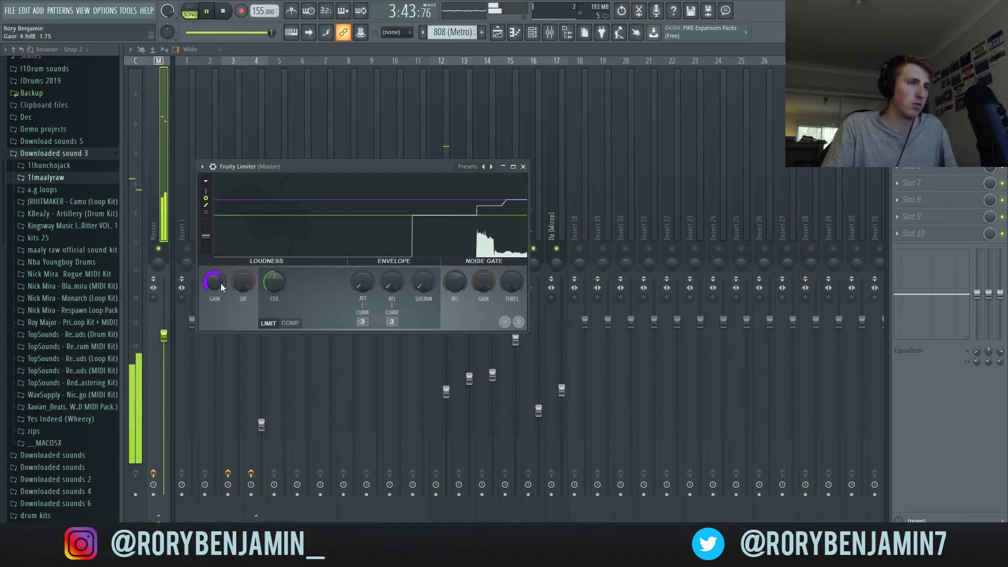
left_click(244, 33)
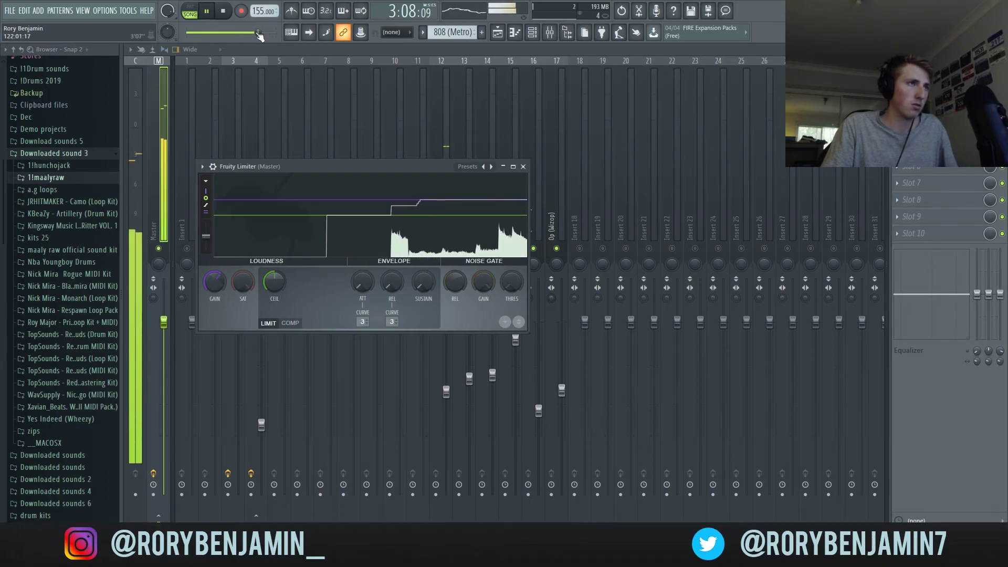
left_click(245, 32)
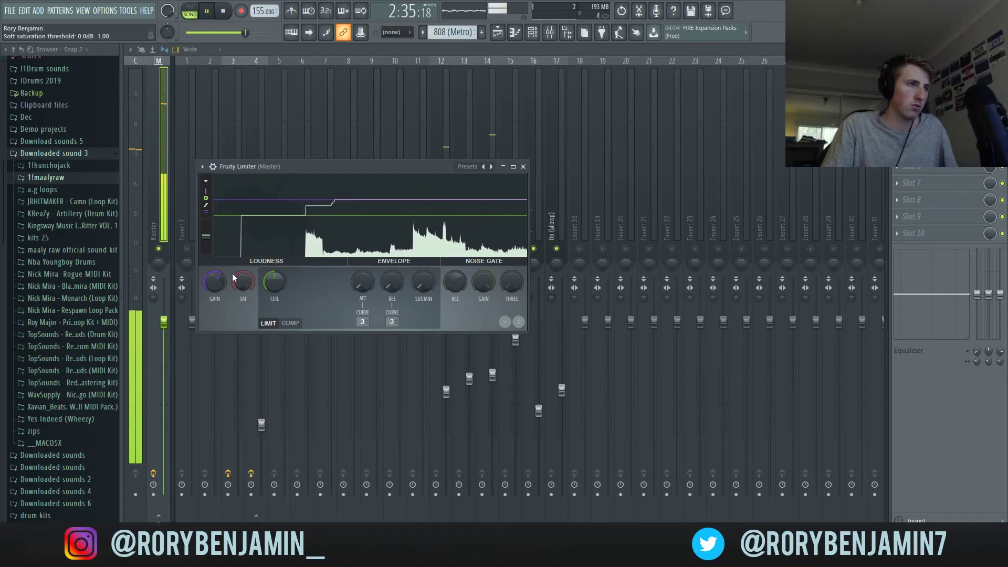
key("F5")
key("F5")
key("F5")
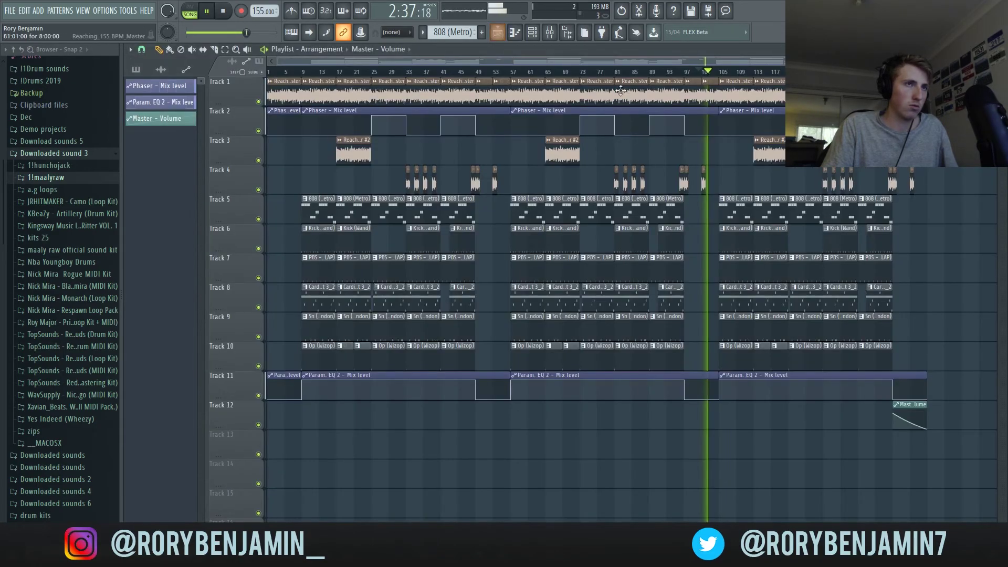
left_click(755, 71)
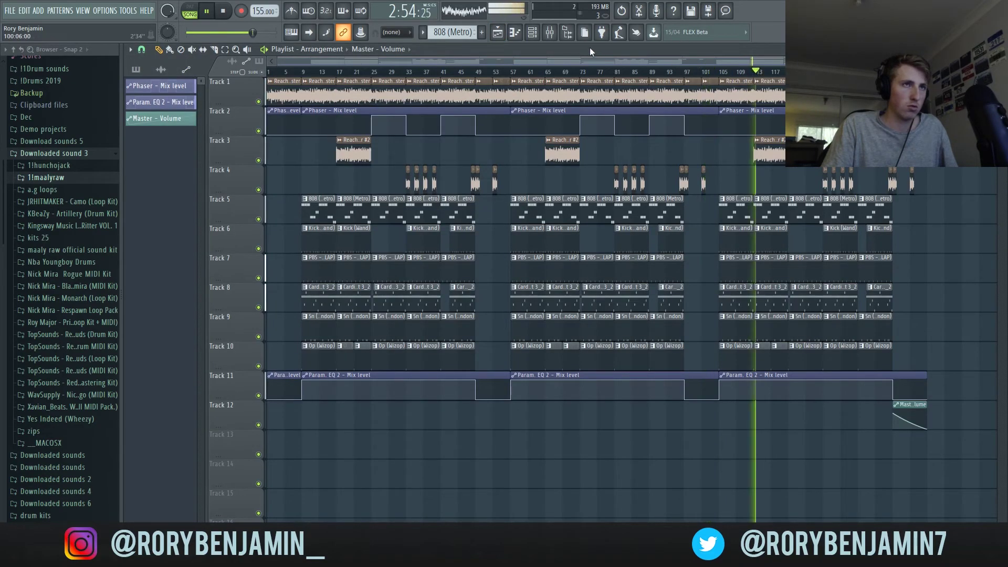
Raise the gain of the Master track's Fruity Limiter slightly further and listen to the song from the playlist.
left_click(550, 32)
left_click(924, 116)
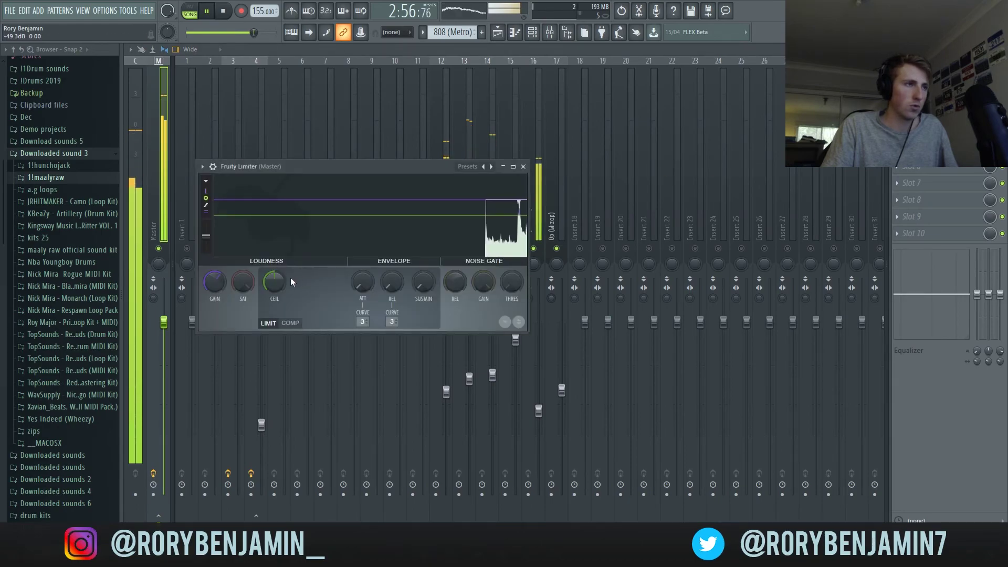
left_click_drag(209, 283, 212, 277)
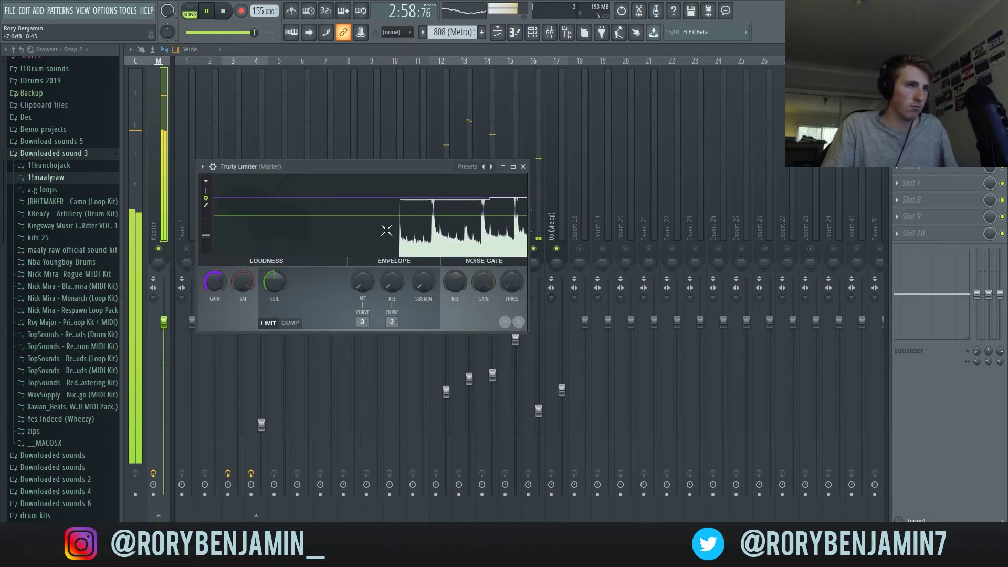
left_click(503, 167)
key("F5")
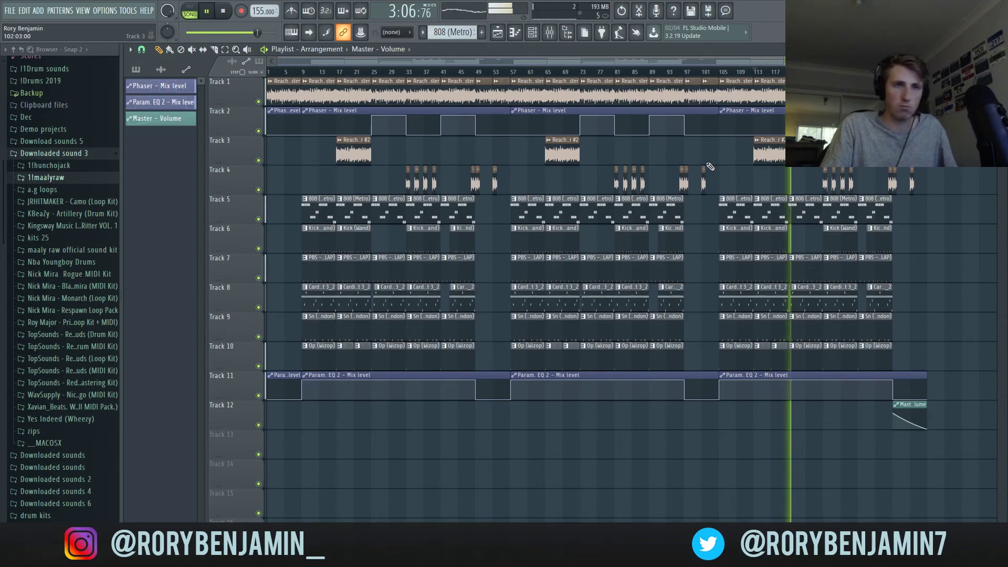
key("space")
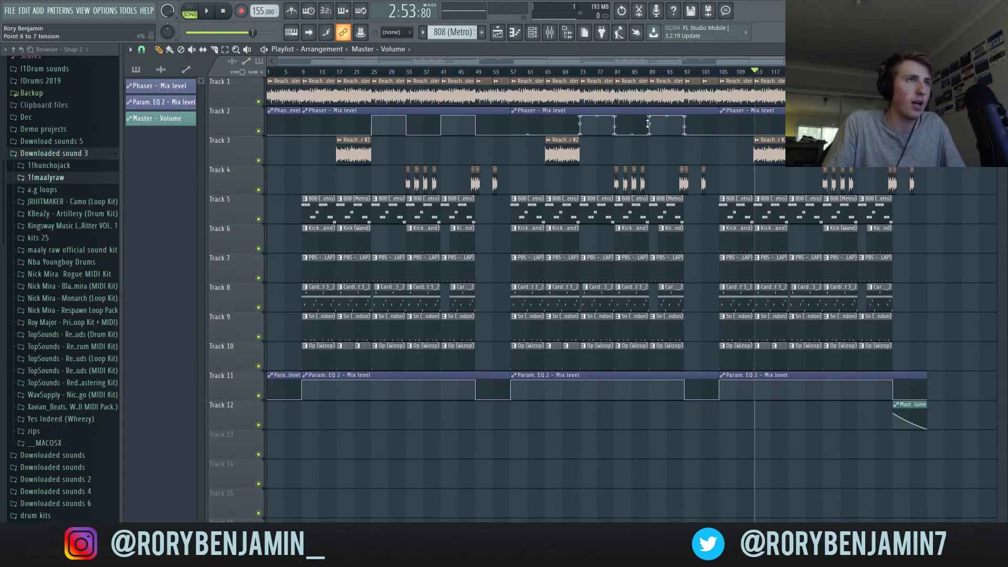
Review the effect slots on mixer Insert 4 and return to the playlist.
left_click(550, 32)
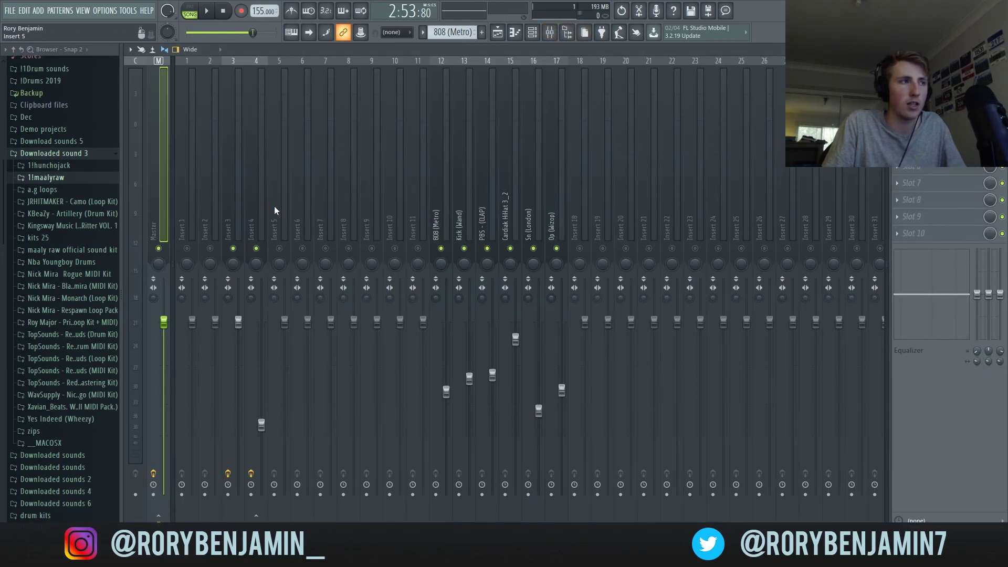
left_click(262, 218)
left_click(924, 132)
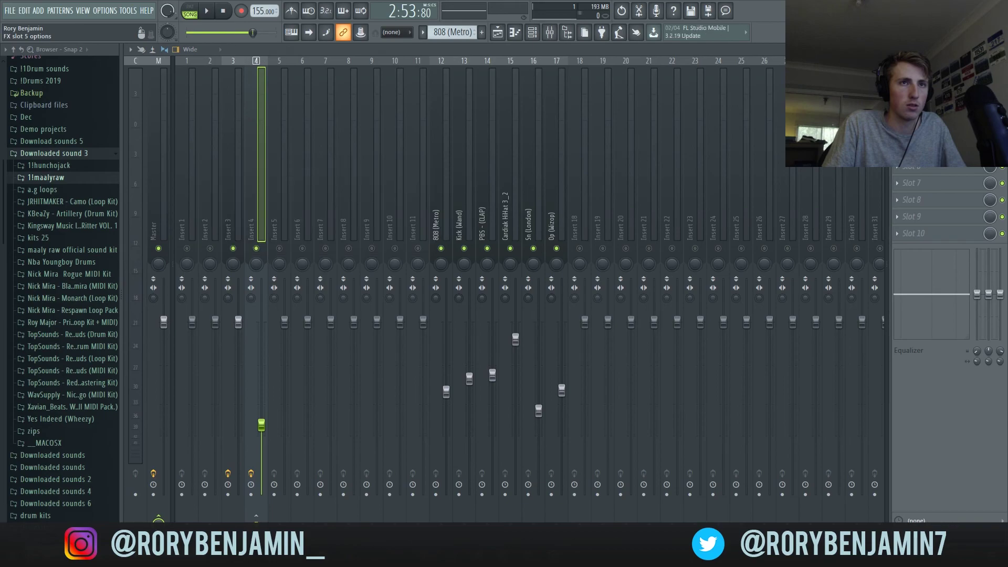
left_click(924, 149)
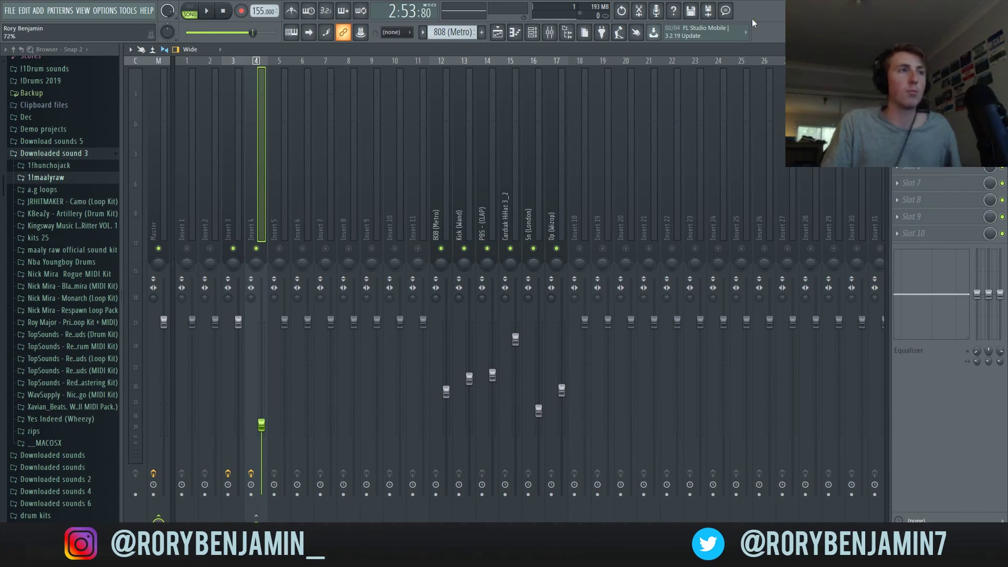
left_click(500, 39)
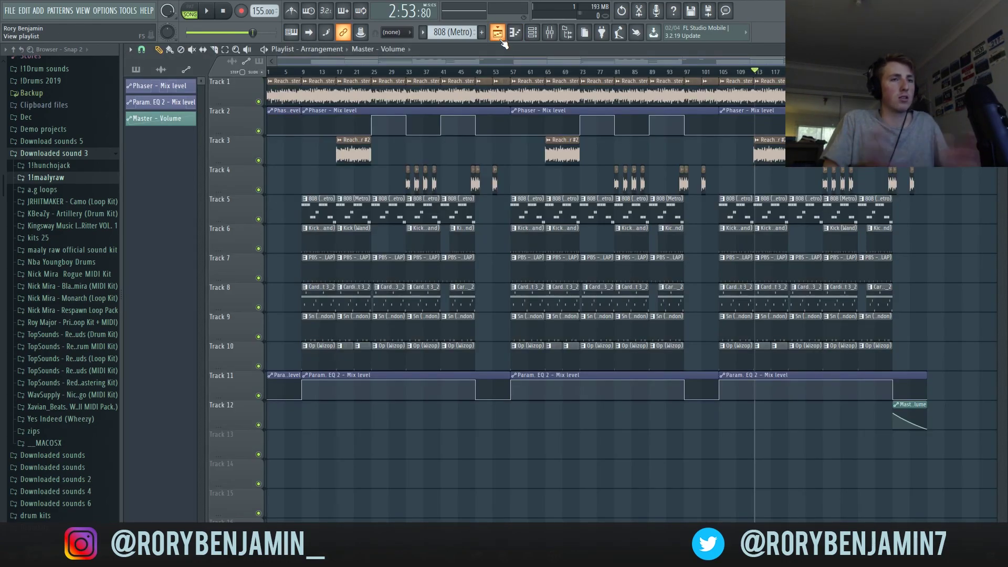